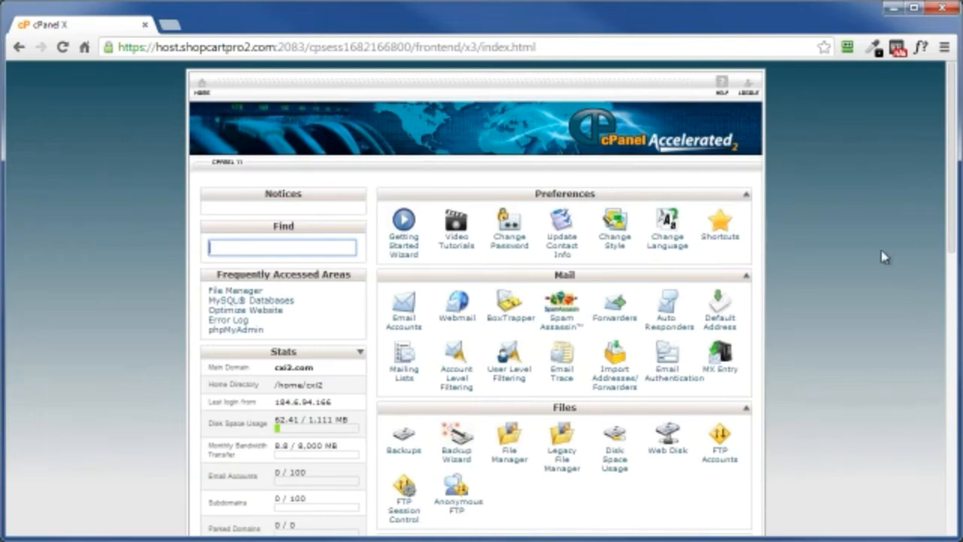
Step: Open Fantastico from the hosting control panel and start a new WordPress installation
{"action": "scroll", "coordinate": [883, 308], "scroll_direction": "down", "scroll_amount": 4}
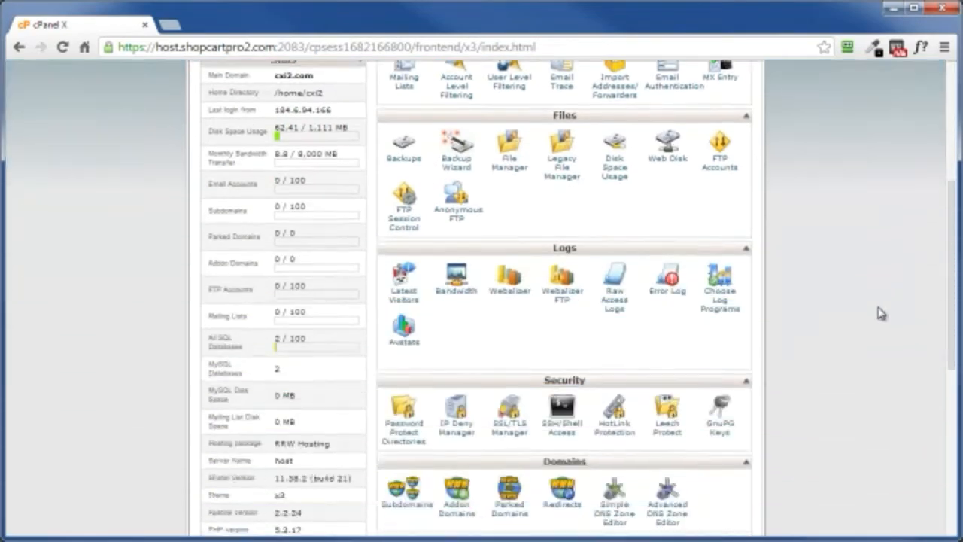
{"action": "scroll", "coordinate": [882, 313], "scroll_direction": "down", "scroll_amount": 5}
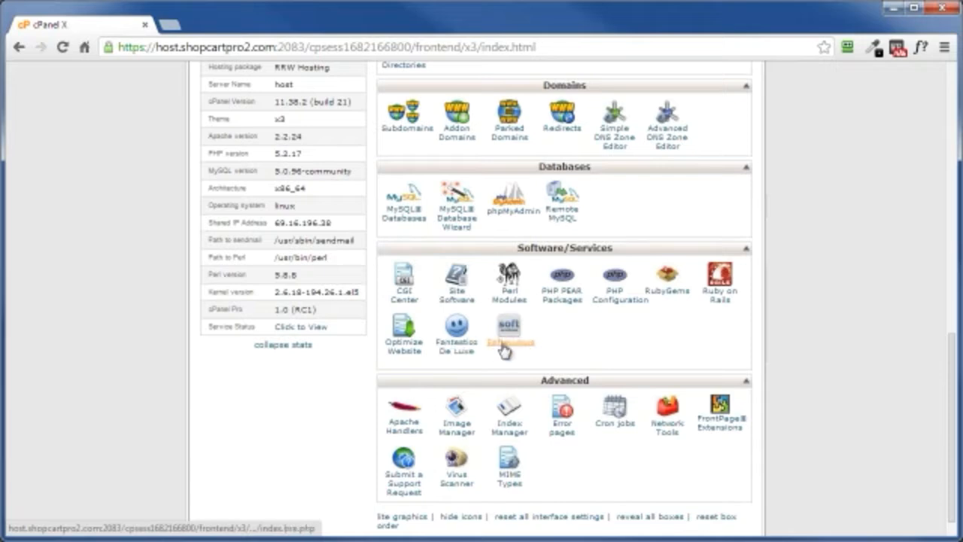
{"action": "left_click", "coordinate": [459, 351]}
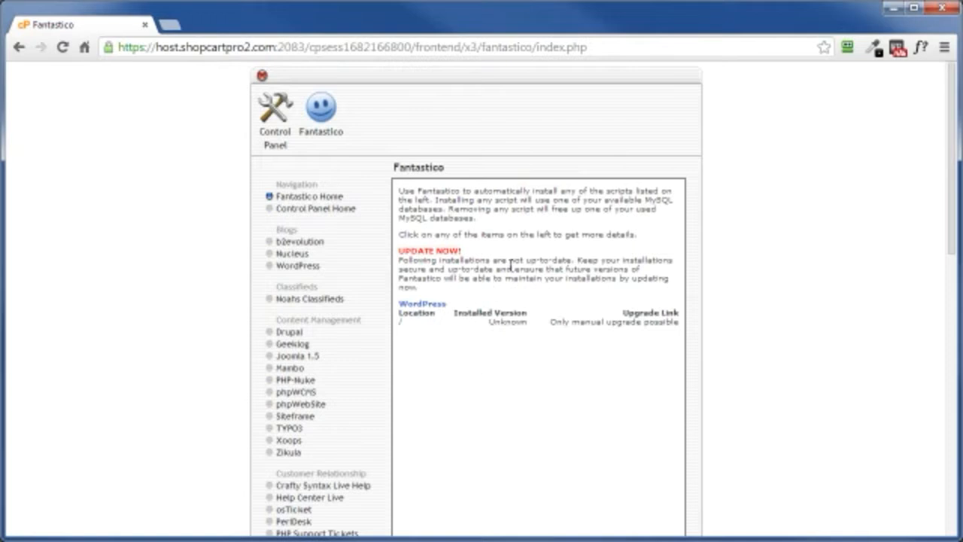
{"action": "left_click", "coordinate": [290, 269]}
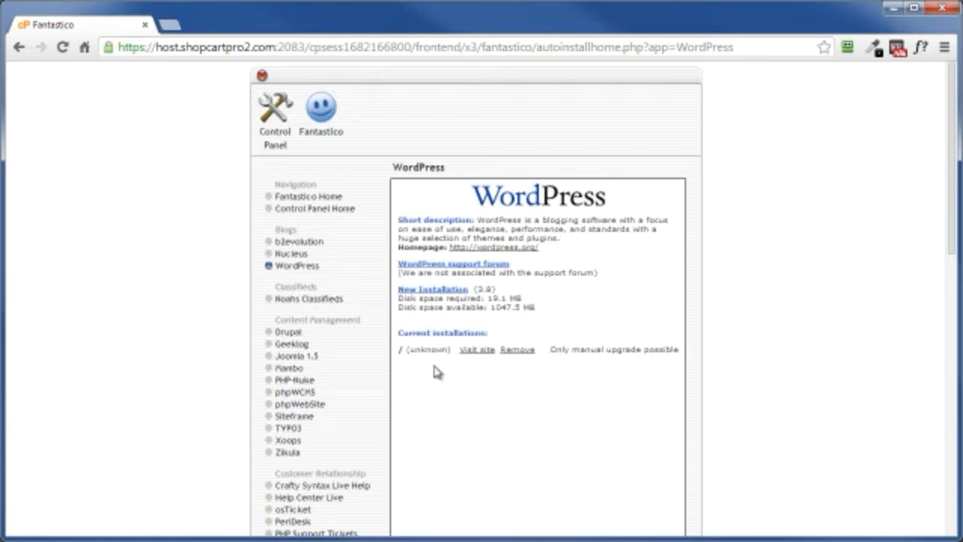
{"action": "left_click", "coordinate": [425, 292]}
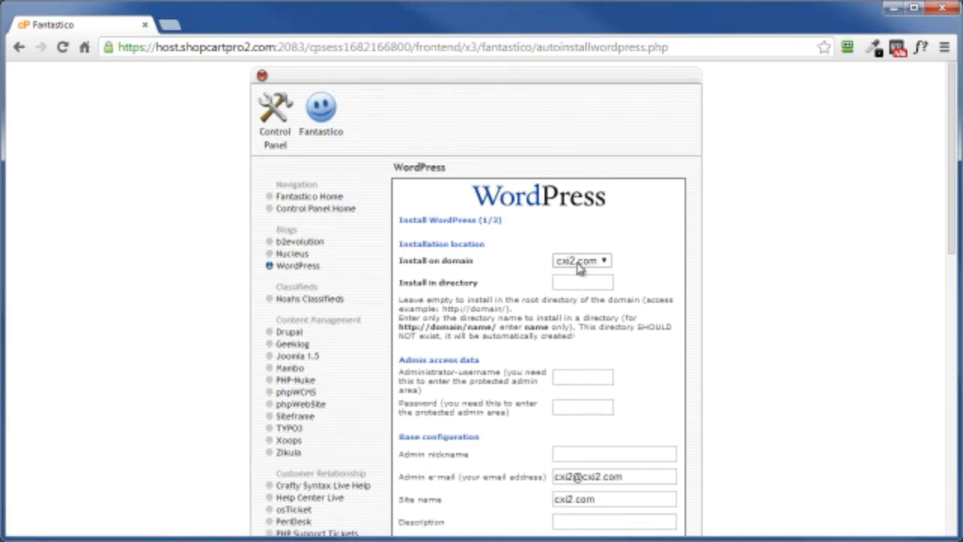
Step: Set directory "dog", the admin username, password and e-mail, nickname "Dog Traininer", site name "Dog Trainers R Us" and description "A Smart Dog is A Good Dog"
{"action": "left_click", "coordinate": [566, 282]}
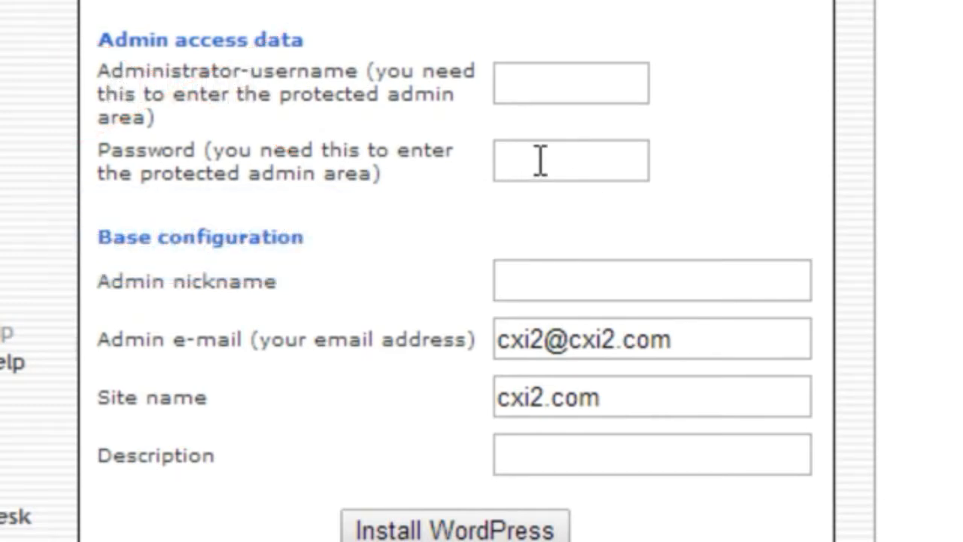
{"action": "right_click", "coordinate": [565, 82]}
{"action": "left_click", "coordinate": [657, 309]}
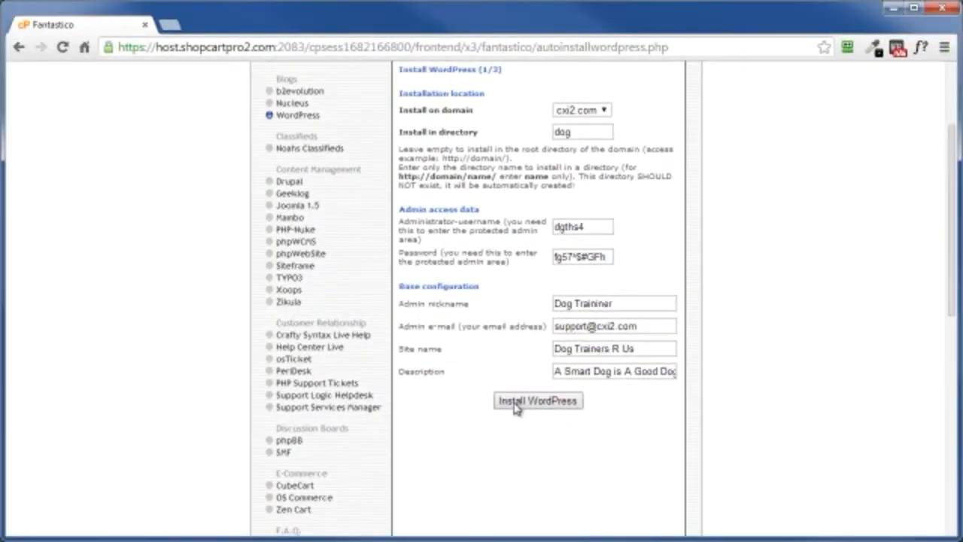
Step: Submit the WordPress installation details and finish the installation
{"action": "left_click", "coordinate": [517, 407]}
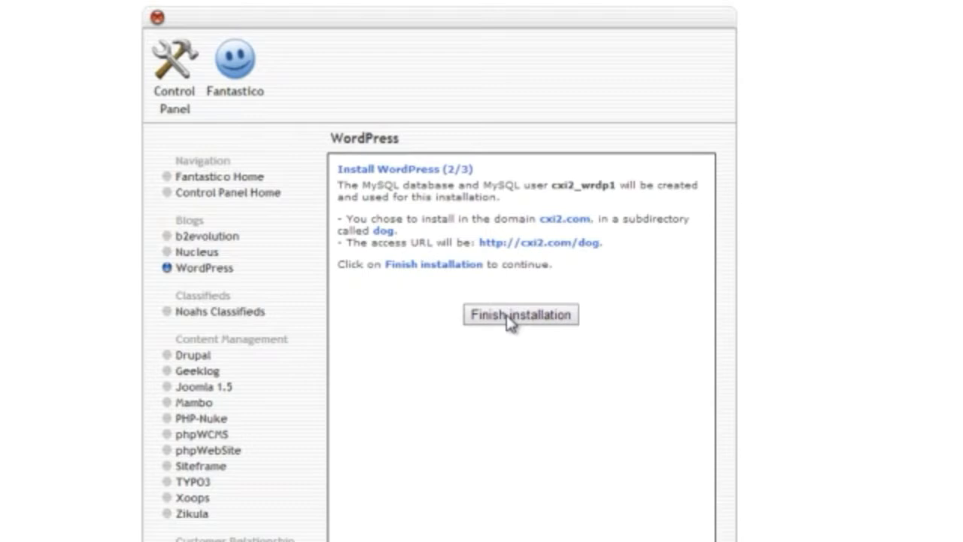
{"action": "left_click", "coordinate": [512, 316]}
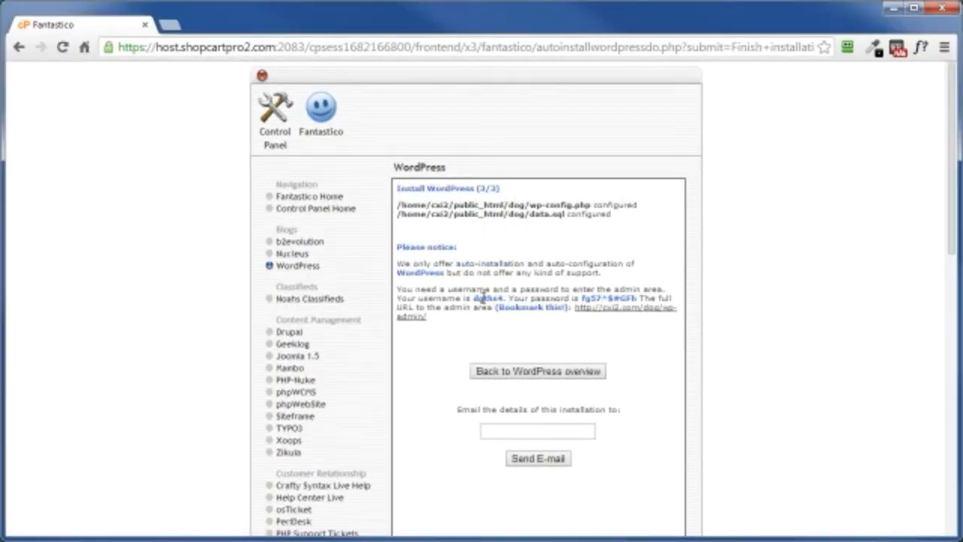
Step: Log in to the new site's wp-admin area with the admin username and password, and visit the public site
{"action": "left_click", "coordinate": [606, 316]}
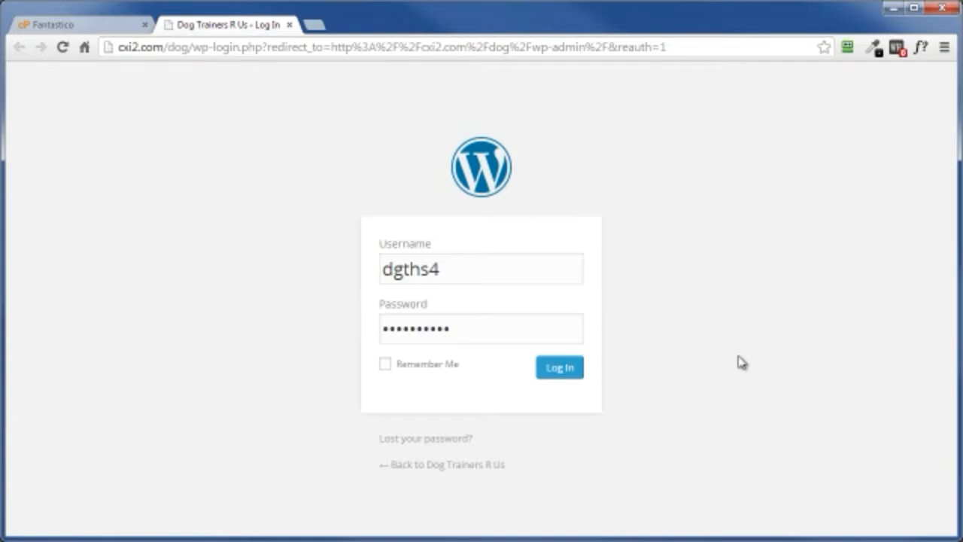
{"action": "left_click", "coordinate": [560, 368]}
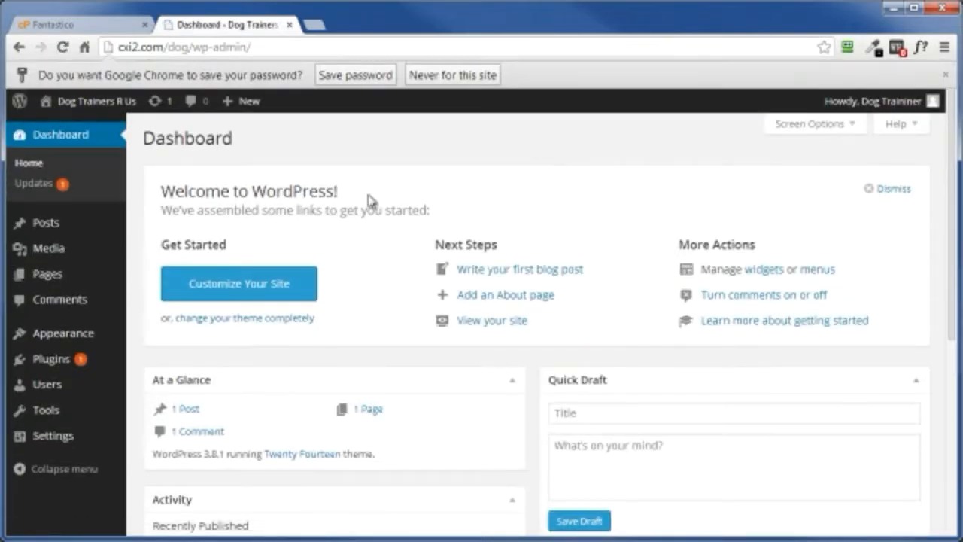
{"action": "mouse_move", "coordinate": [79, 110]}
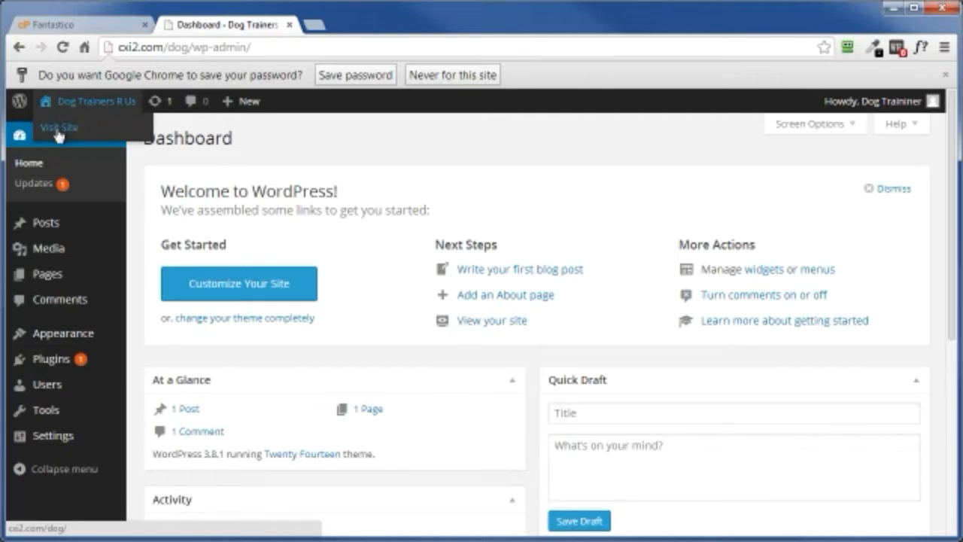
{"action": "left_click", "coordinate": [58, 134]}
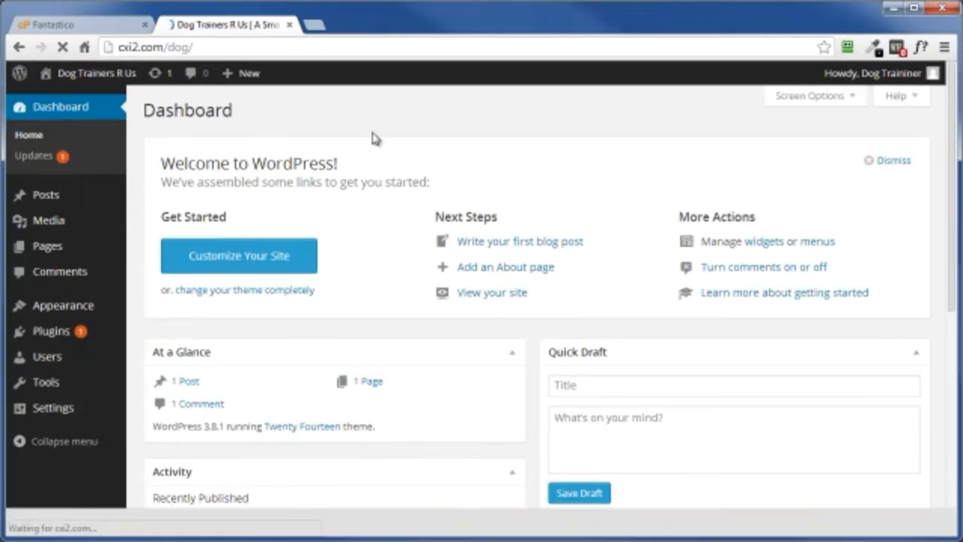
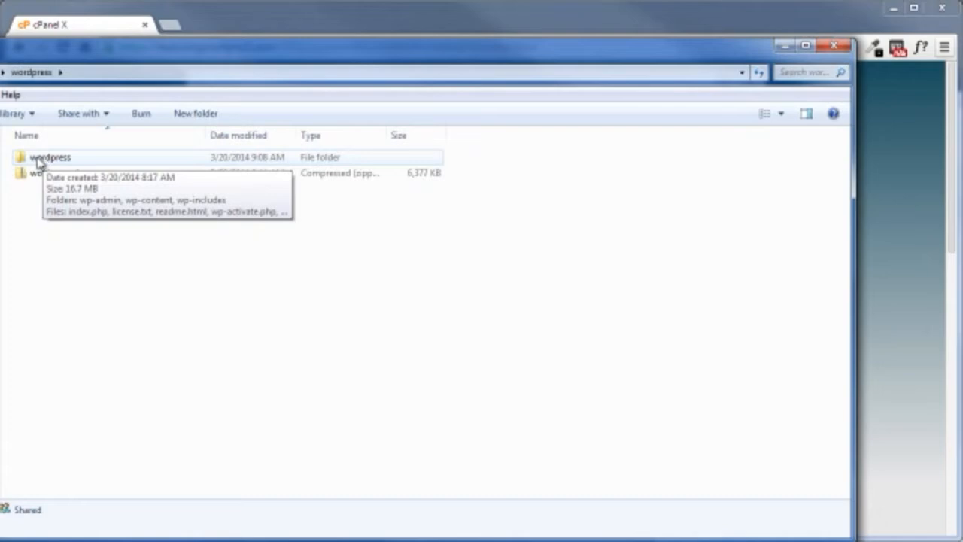
{"action": "double_click", "coordinate": [54, 162]}
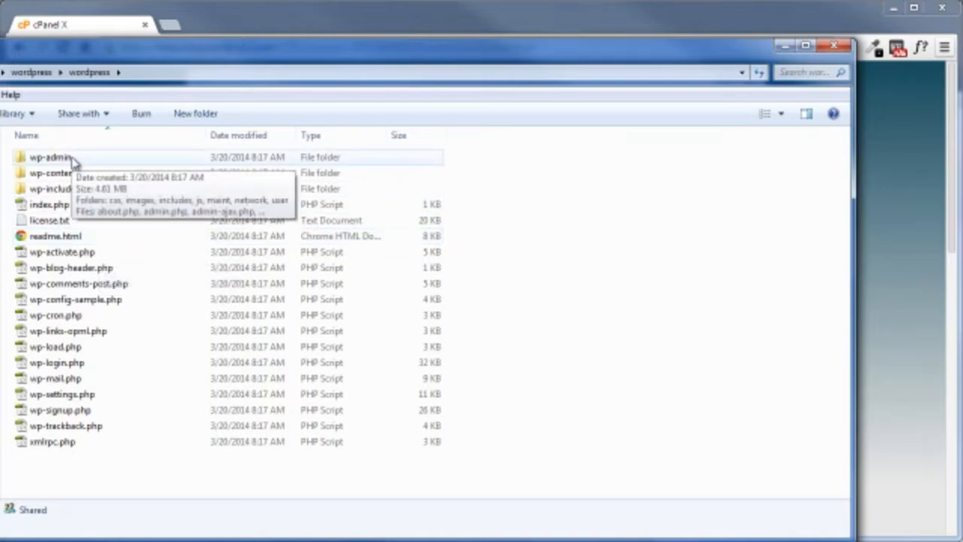
{"action": "left_click", "coordinate": [22, 71]}
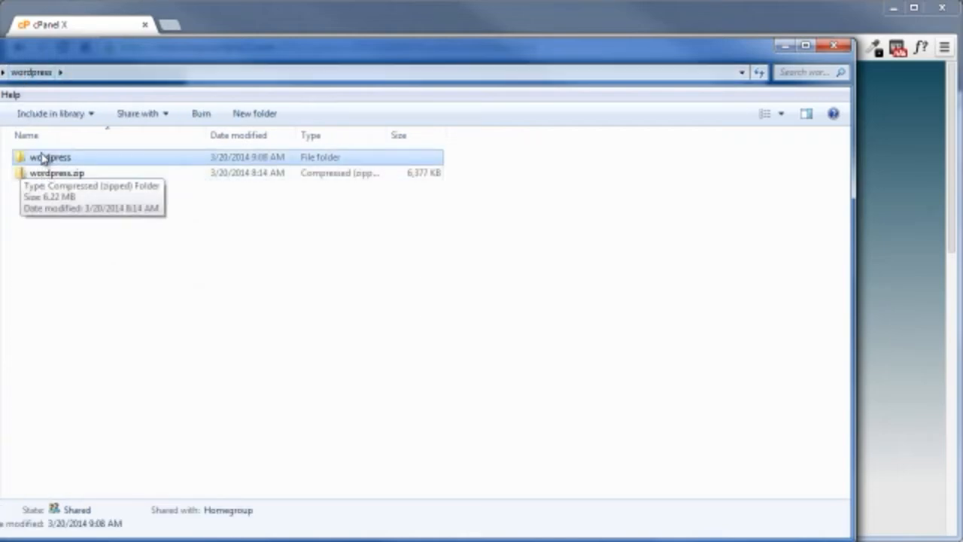
{"action": "right_click", "coordinate": [45, 179]}
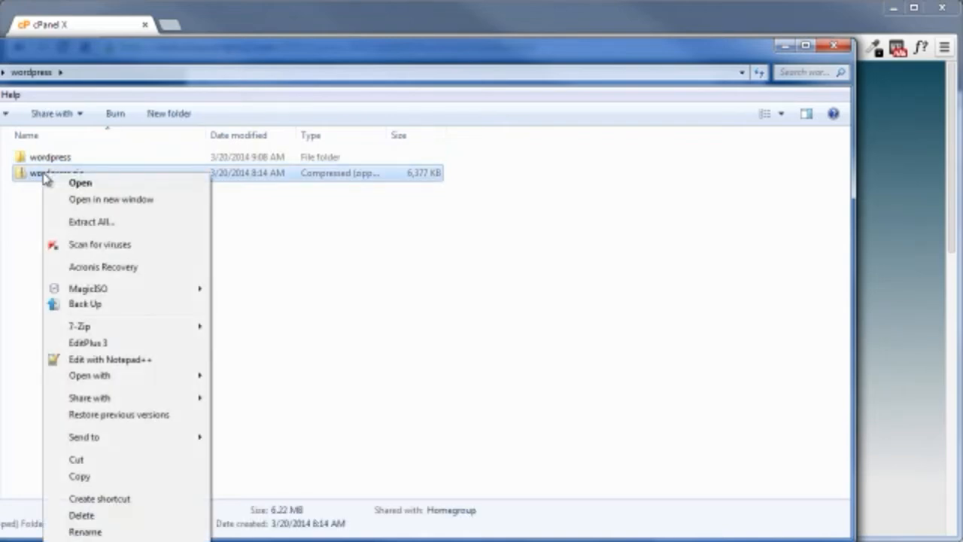
{"action": "left_click", "coordinate": [89, 222]}
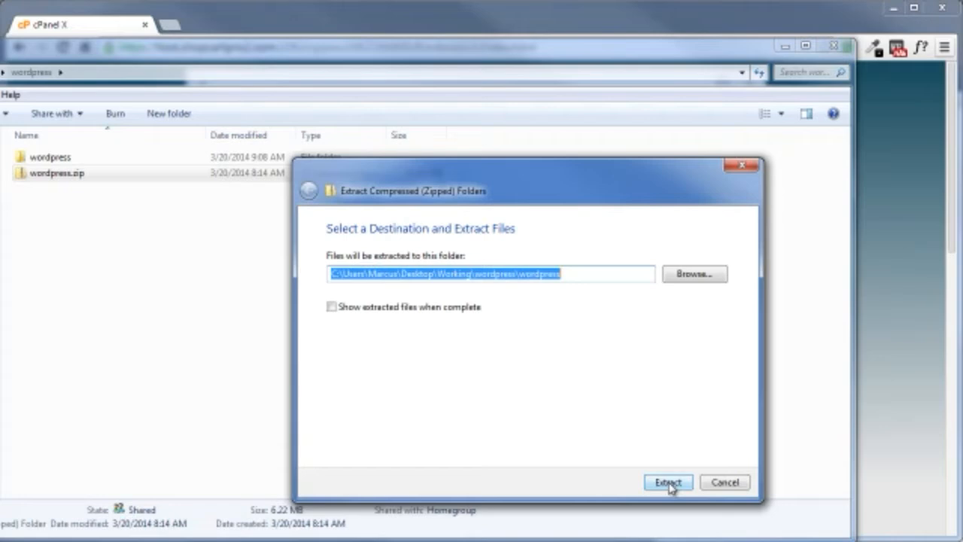
{"action": "left_click", "coordinate": [724, 485]}
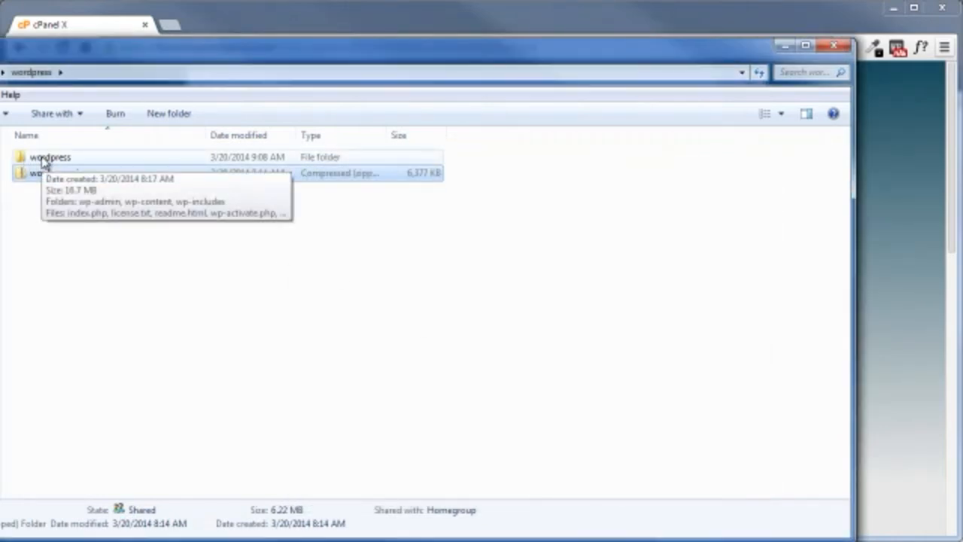
Step: Compress all the files and folders inside the extracted wordpress folder into a single zip archive
{"action": "double_click", "coordinate": [43, 160]}
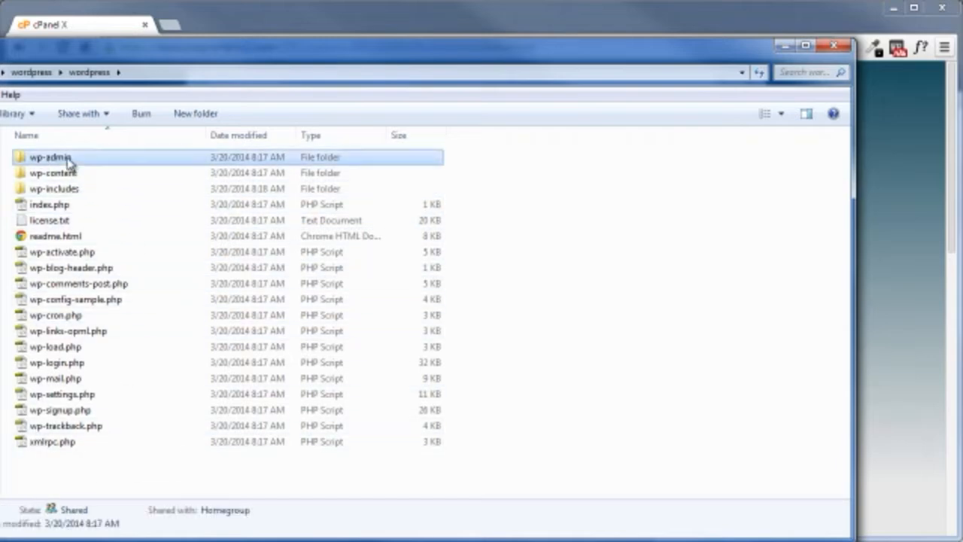
{"action": "left_click", "coordinate": [68, 161]}
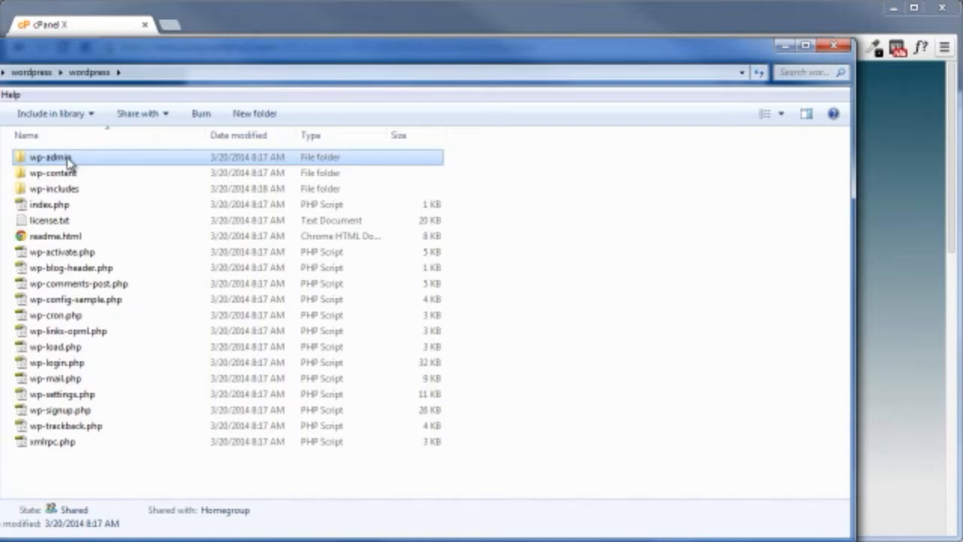
{"action": "left_click", "coordinate": [64, 444], "text": "shift"}
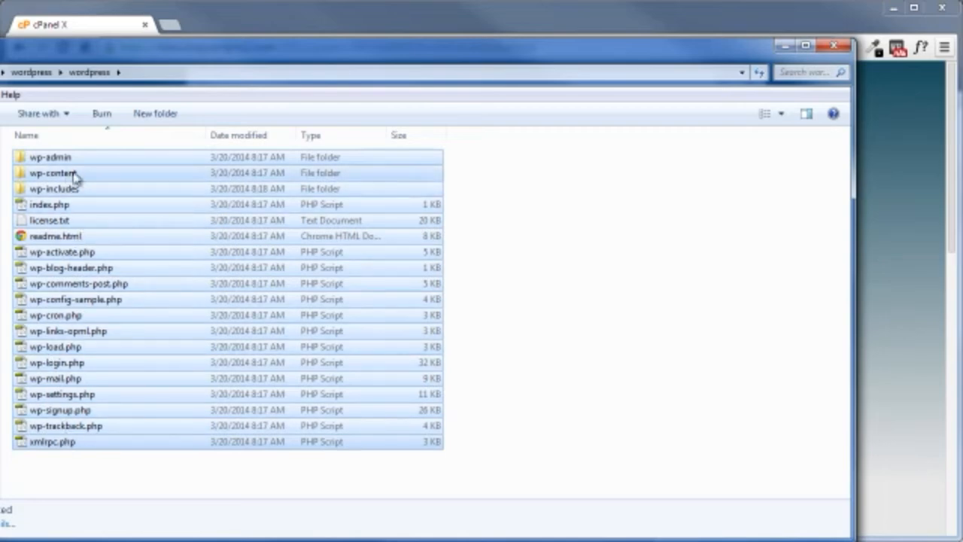
{"action": "right_click", "coordinate": [59, 256]}
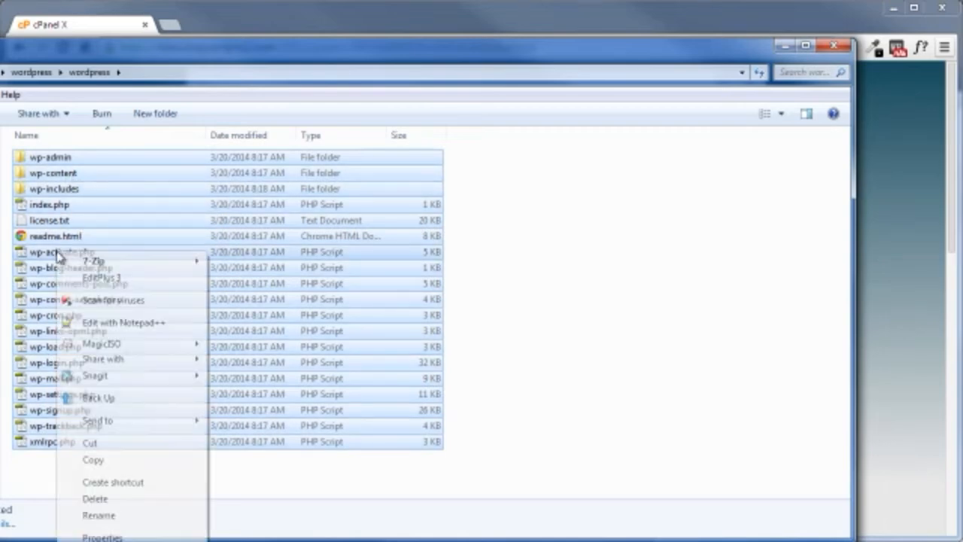
{"action": "mouse_move", "coordinate": [105, 427]}
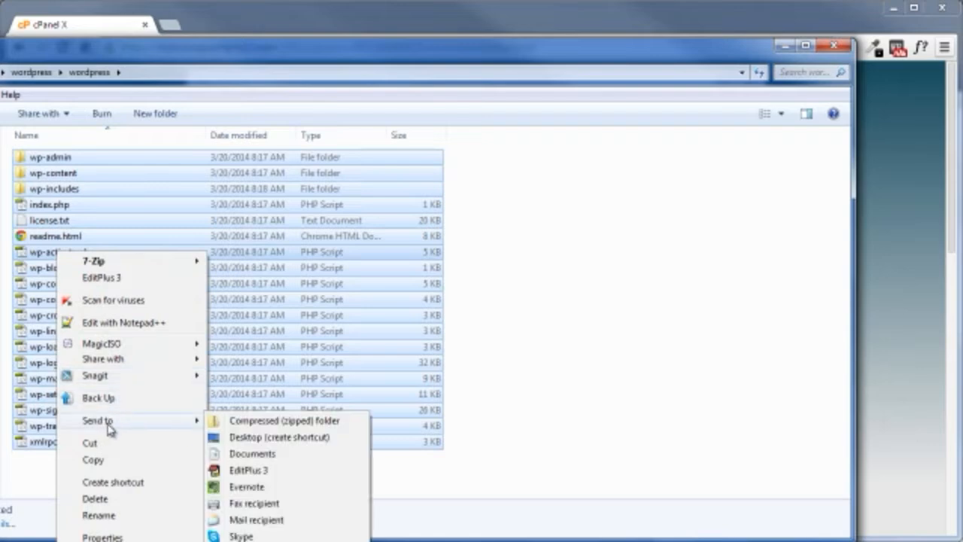
{"action": "left_click", "coordinate": [251, 422]}
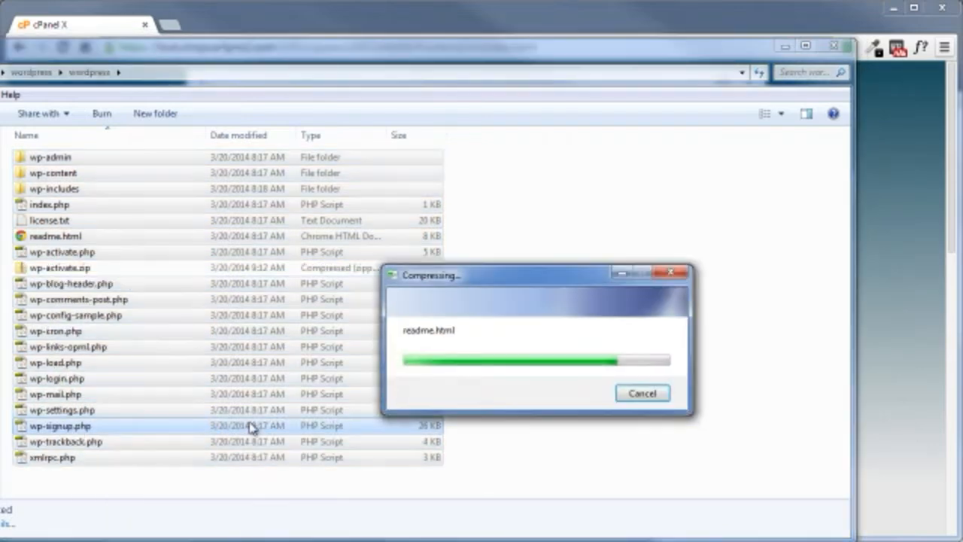
{"action": "left_click", "coordinate": [57, 271]}
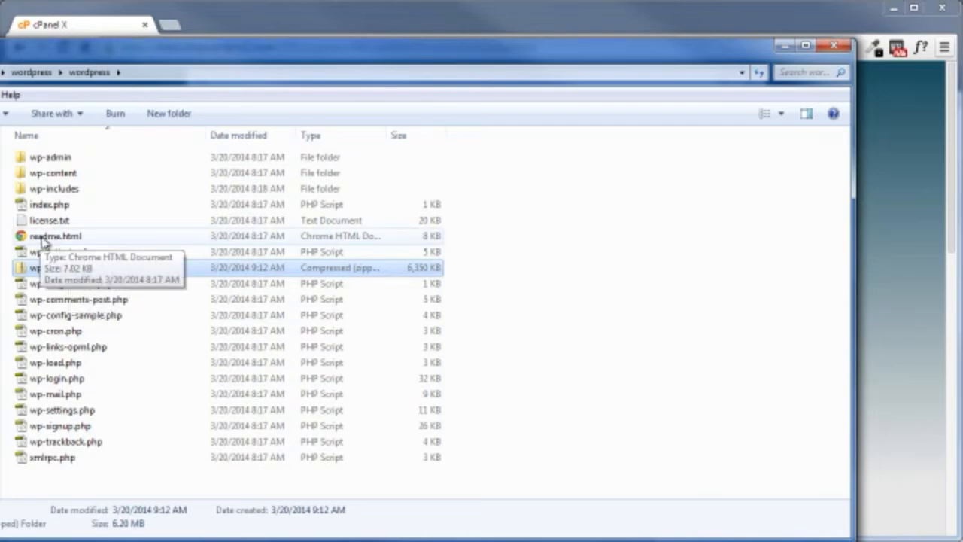
Step: Open readme.html from the wordpress folder and examine the installation instructions
{"action": "double_click", "coordinate": [43, 238]}
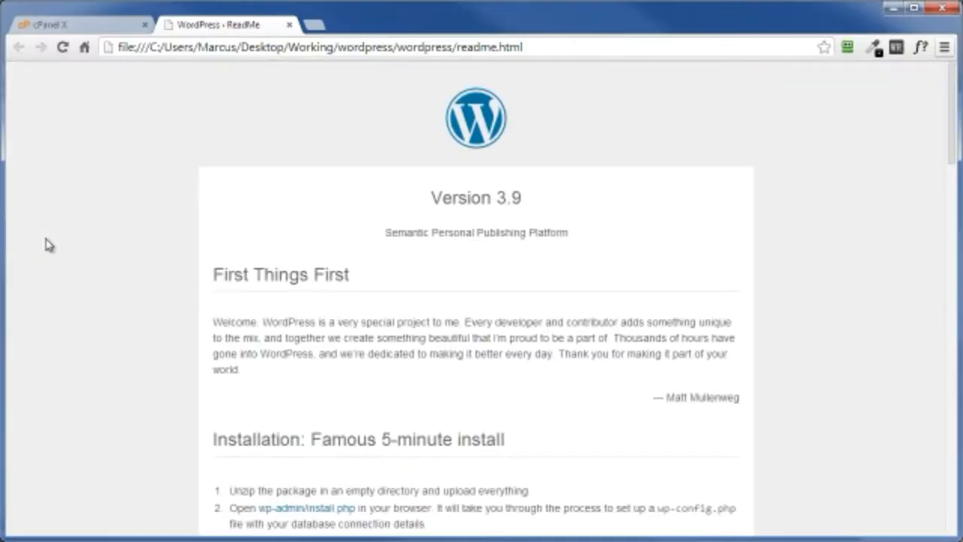
{"action": "scroll", "coordinate": [60, 262], "scroll_direction": "down", "scroll_amount": 5}
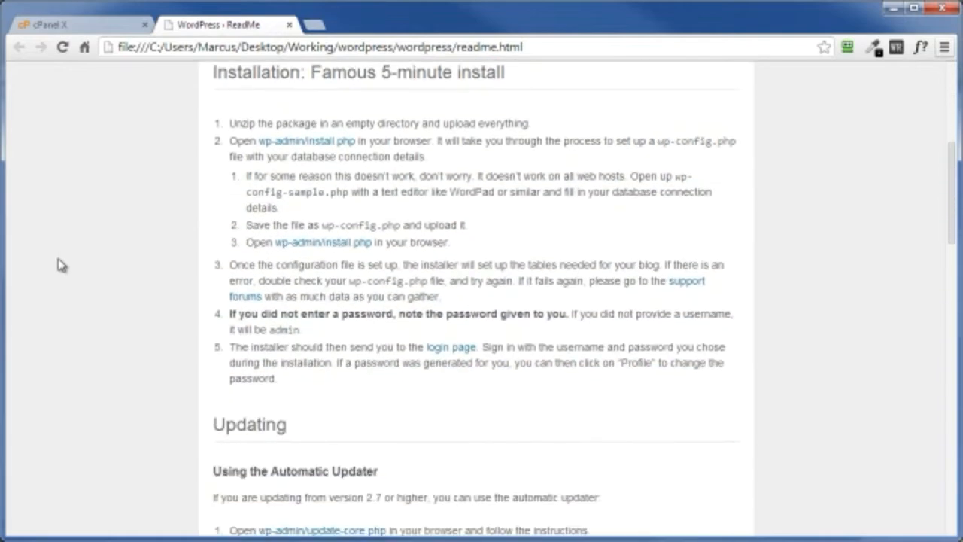
{"action": "scroll", "coordinate": [62, 265], "scroll_direction": "down", "scroll_amount": 7}
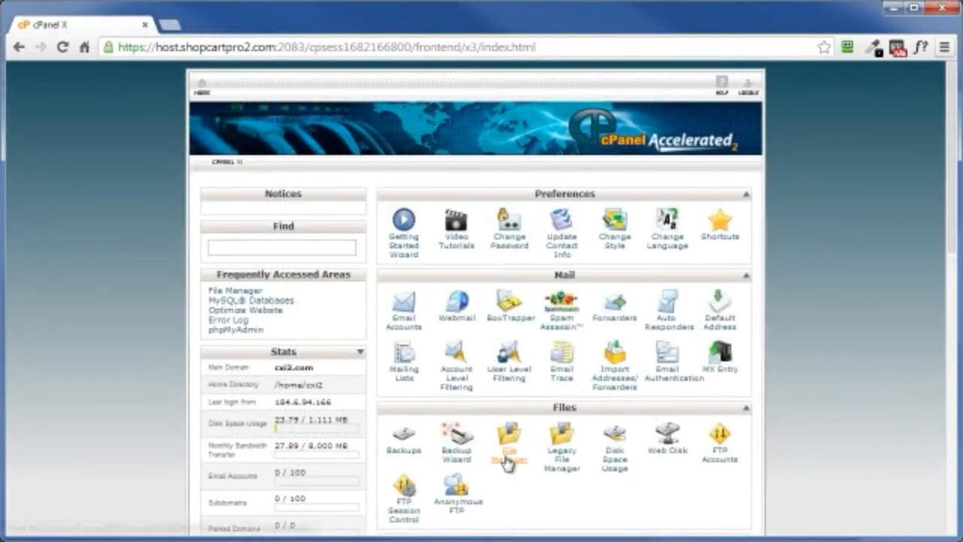
Step: Upload wp-activate.zip to /home/cxi2/public_html through the hosting File Manager
{"action": "left_click", "coordinate": [507, 460]}
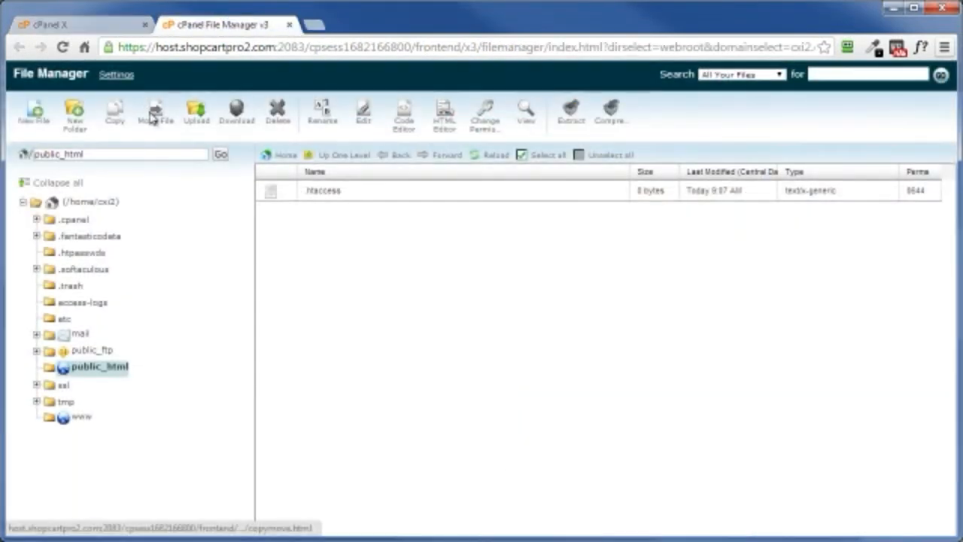
{"action": "left_click", "coordinate": [195, 116]}
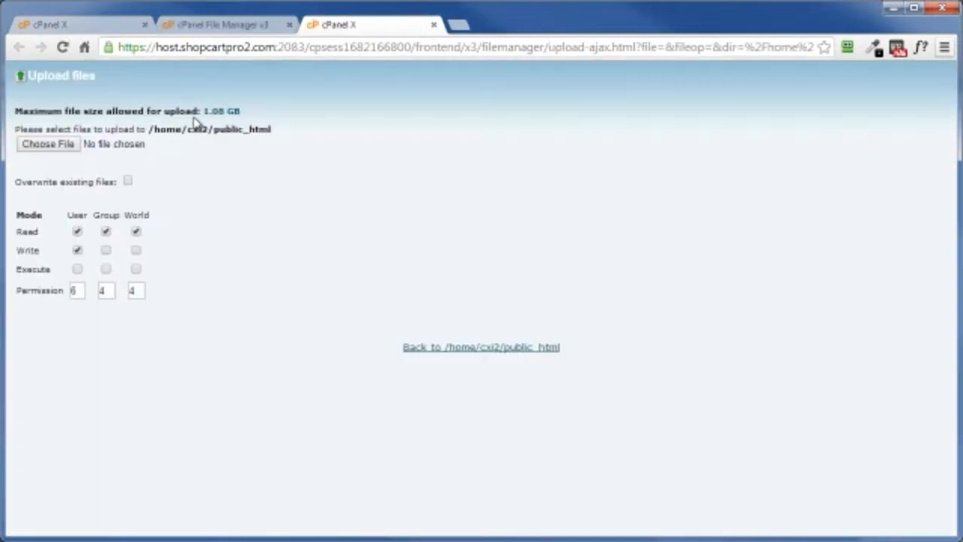
{"action": "left_click", "coordinate": [45, 144]}
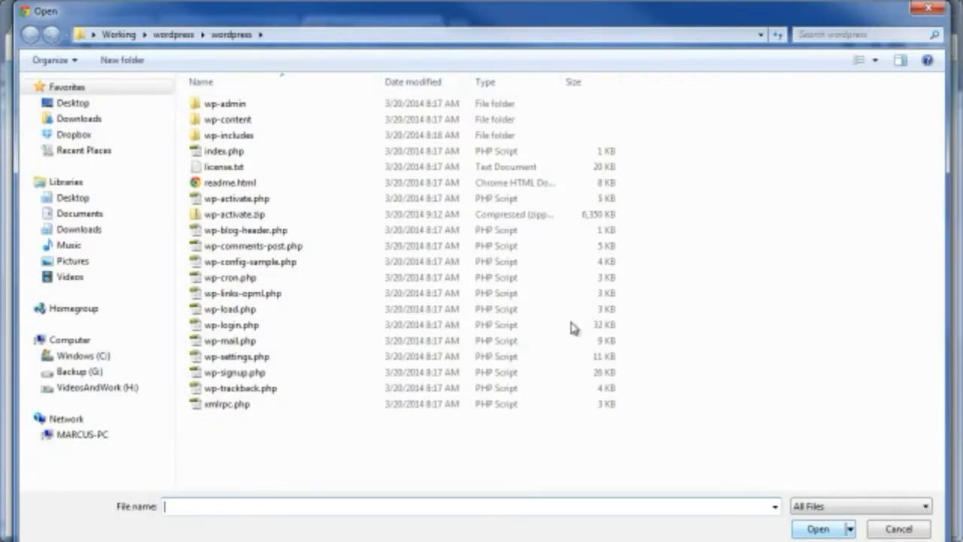
{"action": "left_click", "coordinate": [226, 215]}
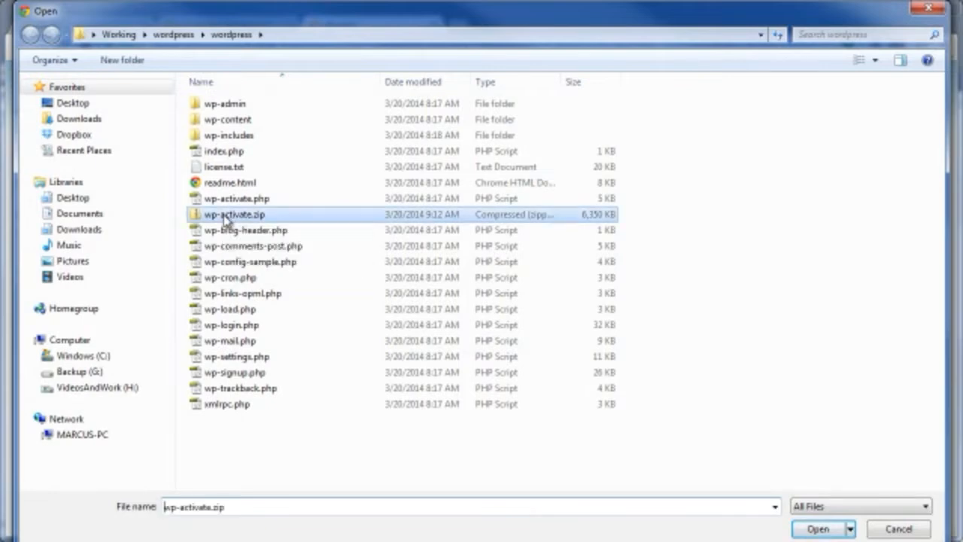
{"action": "left_click", "coordinate": [819, 529]}
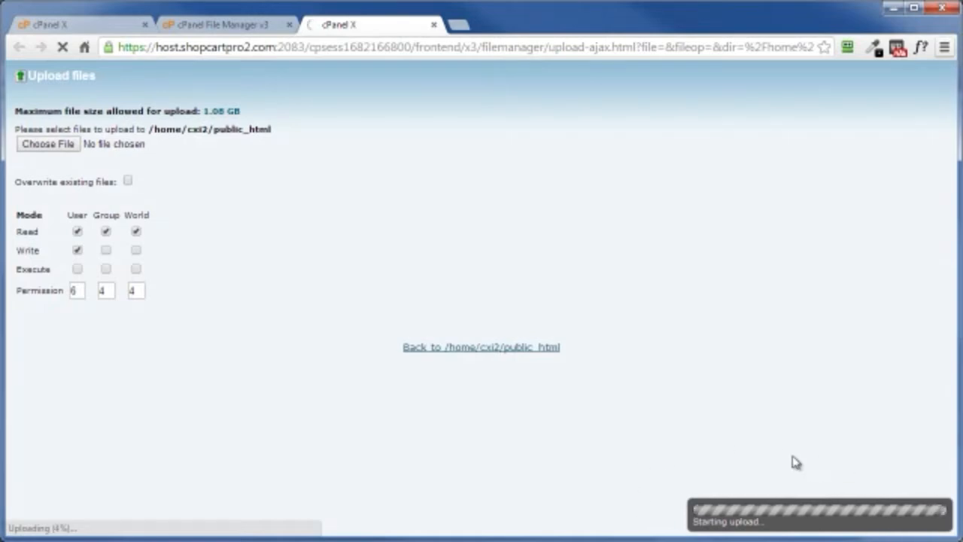
Step: Create a new MySQL database with the name "dthf4" after the cxi2_ prefix in the hosting control panel
{"action": "left_click", "coordinate": [88, 30]}
{"action": "scroll", "coordinate": [96, 305], "scroll_direction": "down", "scroll_amount": 7}
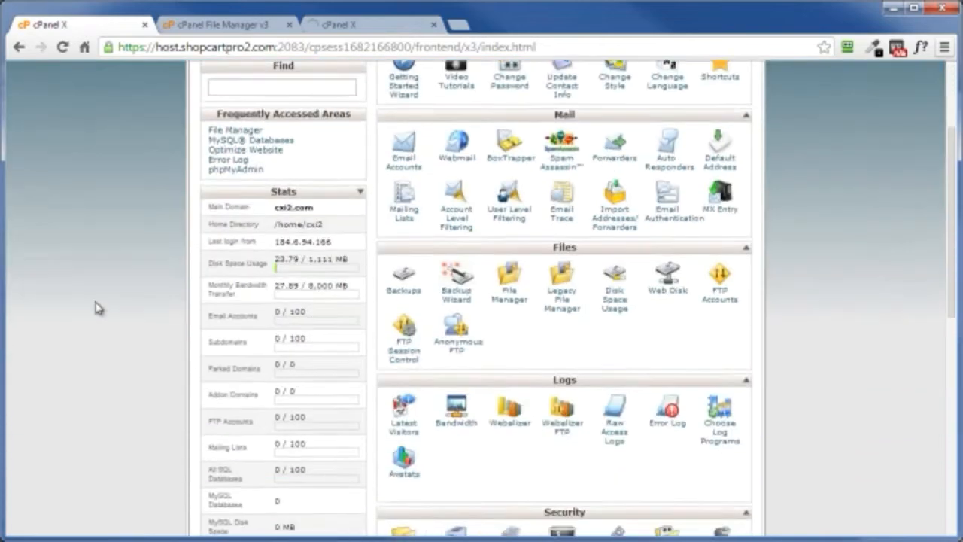
{"action": "scroll", "coordinate": [96, 305], "scroll_direction": "down", "scroll_amount": 2}
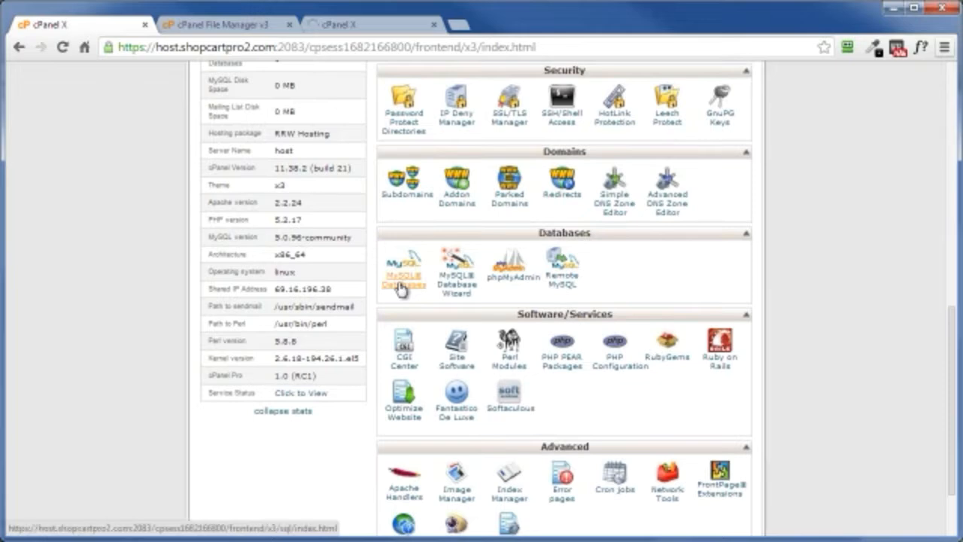
{"action": "left_click", "coordinate": [401, 287]}
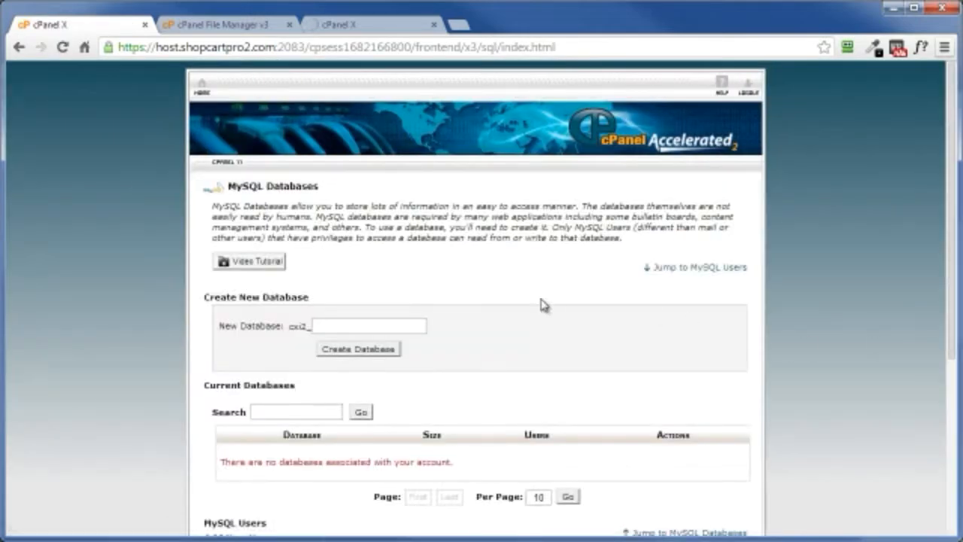
{"action": "scroll", "coordinate": [468, 323], "scroll_direction": "down", "scroll_amount": 4}
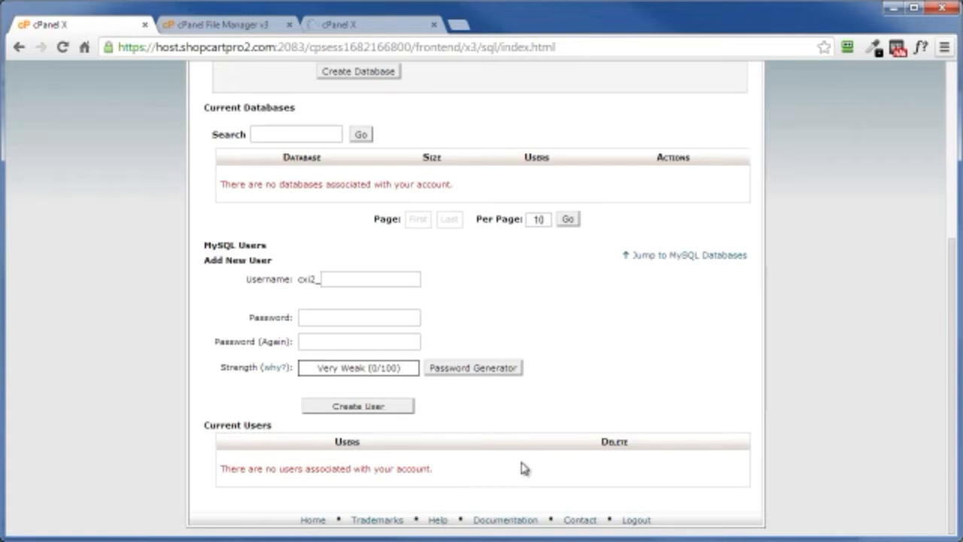
{"action": "scroll", "coordinate": [565, 437], "scroll_direction": "up", "scroll_amount": 5}
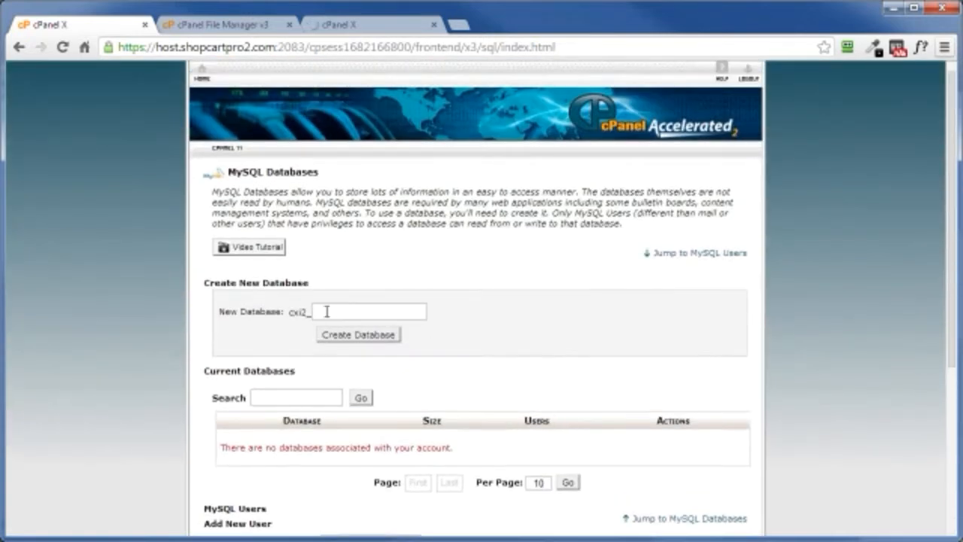
{"action": "left_click", "coordinate": [327, 311]}
{"action": "type", "text": "dthf4"}
{"action": "left_click", "coordinate": [350, 336]}
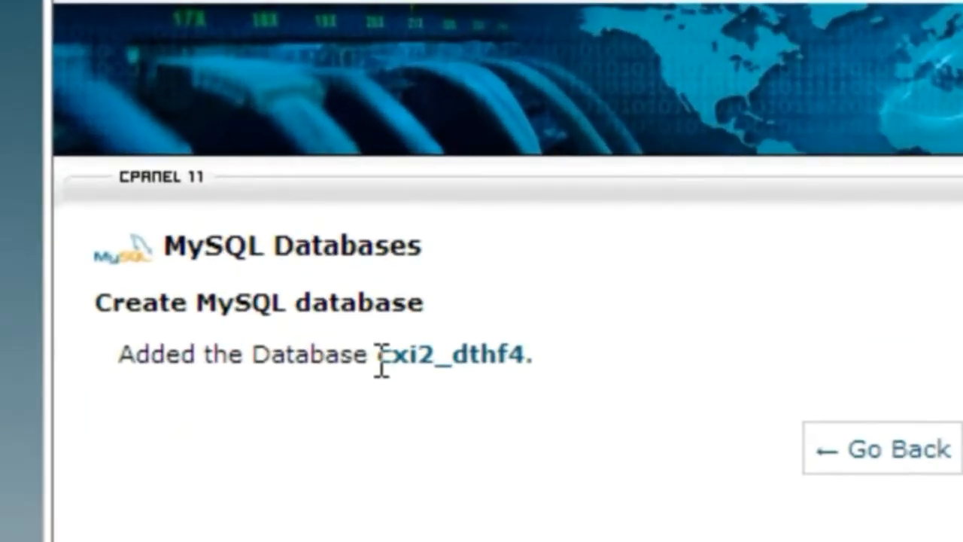
Step: Copy the database name cxi2_dthf4 and paste it after "Database Name:" in login-stuff.txt in Notepad
{"action": "left_click_drag", "start_coordinate": [358, 316], "coordinate": [472, 311]}
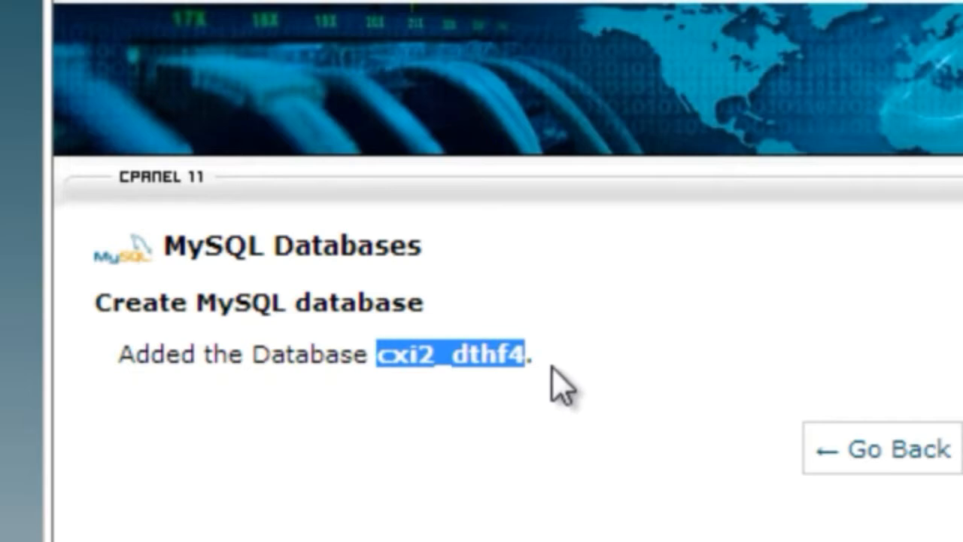
{"action": "right_click", "coordinate": [473, 353]}
{"action": "left_click", "coordinate": [436, 308]}
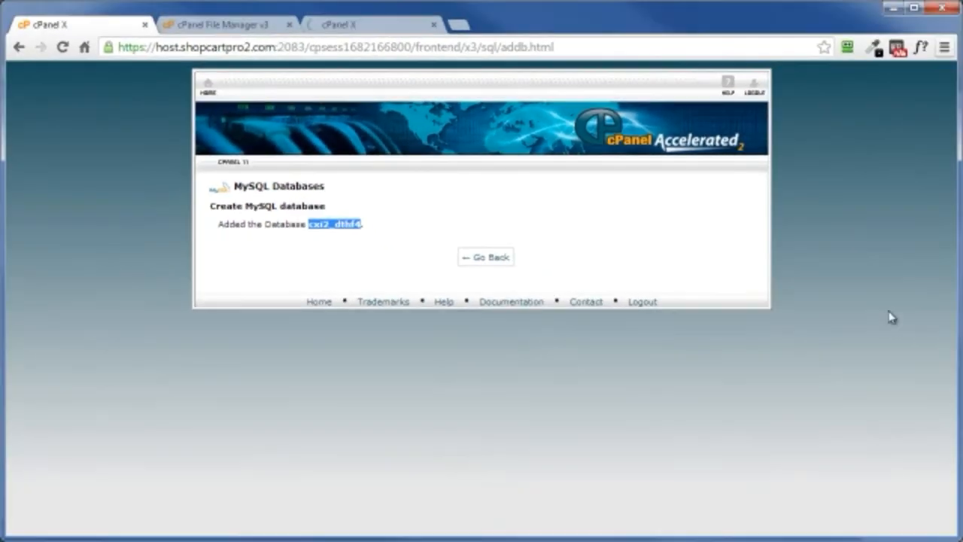
{"action": "key", "text": "alt+Tab"}
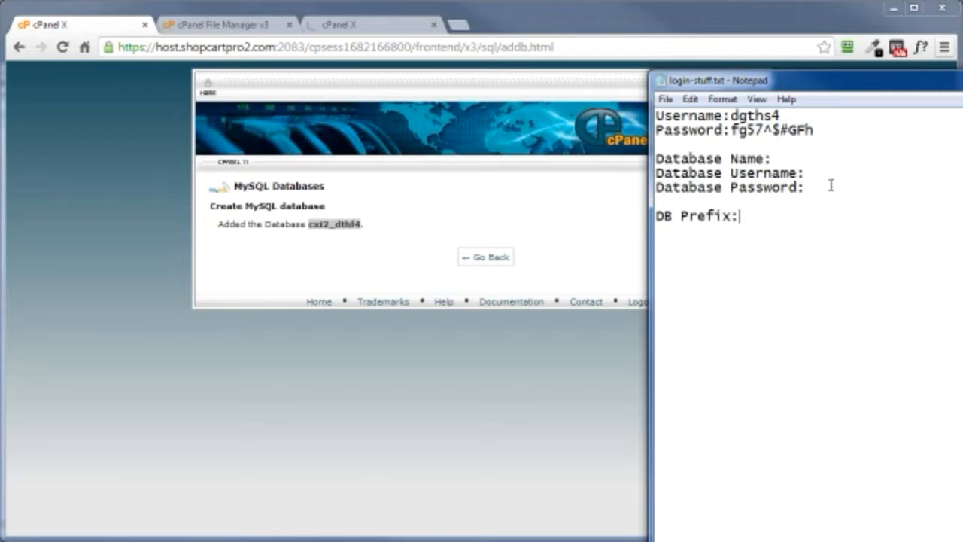
{"action": "right_click", "coordinate": [781, 159]}
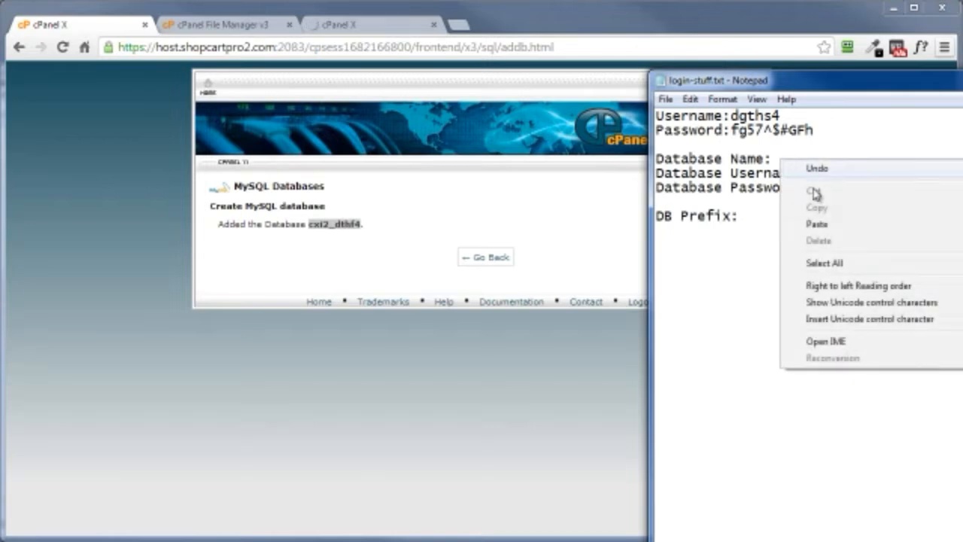
{"action": "left_click", "coordinate": [827, 225]}
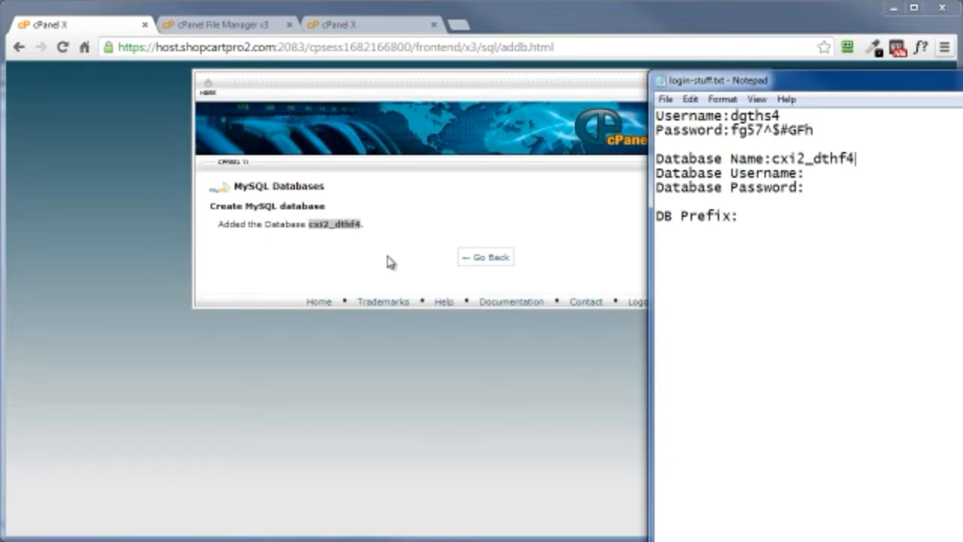
Step: Return to the MySQL databases page and enter dthf4, copied from the database name in login-stuff.txt, as the new MySQL user's username
{"action": "left_click", "coordinate": [482, 264]}
{"action": "left_click", "coordinate": [481, 265]}
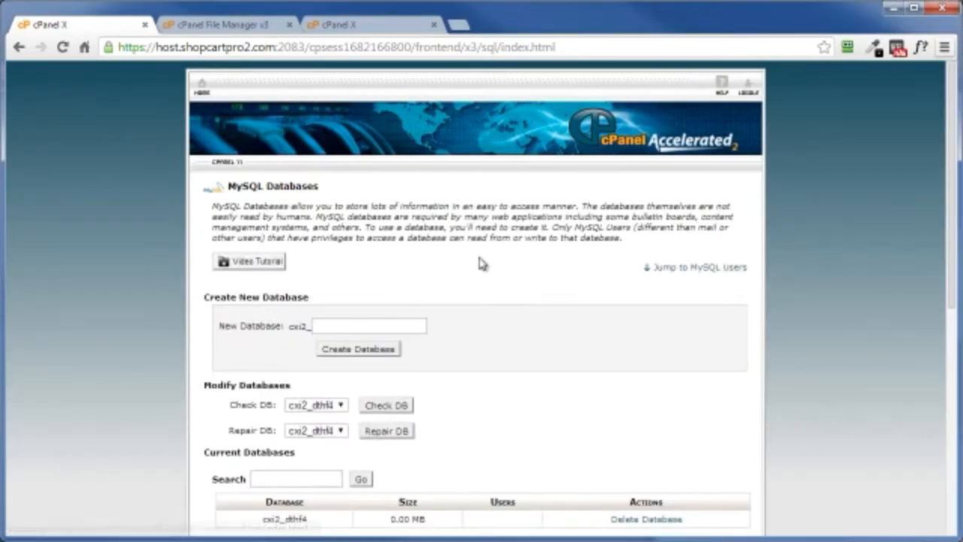
{"action": "scroll", "coordinate": [486, 267], "scroll_direction": "down", "scroll_amount": 4}
{"action": "scroll", "coordinate": [485, 267], "scroll_direction": "down", "scroll_amount": 2}
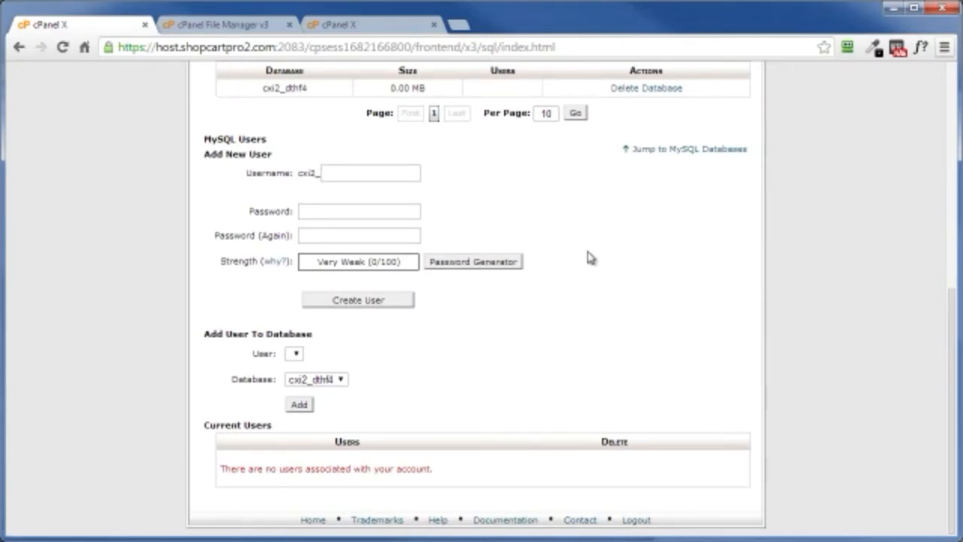
{"action": "key", "text": "alt+Tab"}
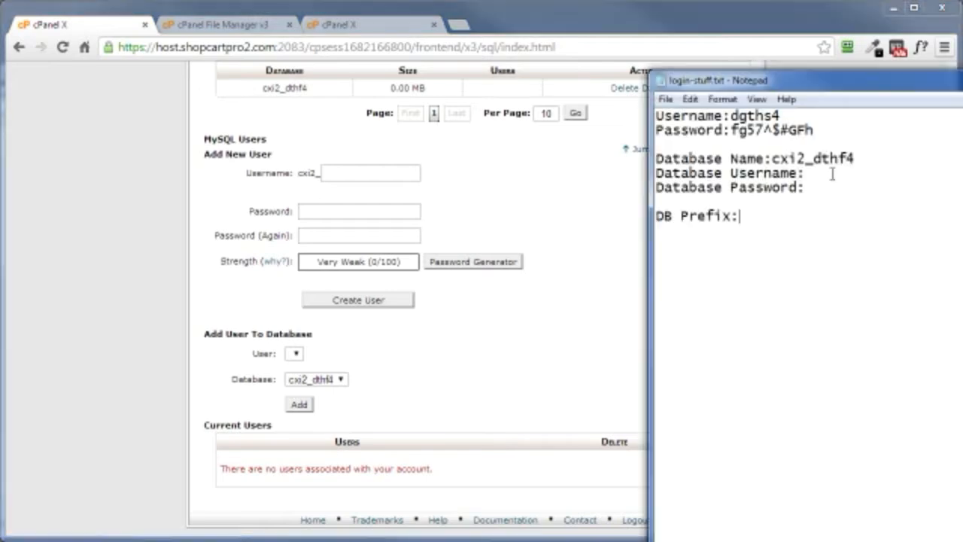
{"action": "left_click_drag", "start_coordinate": [813, 158], "coordinate": [857, 158]}
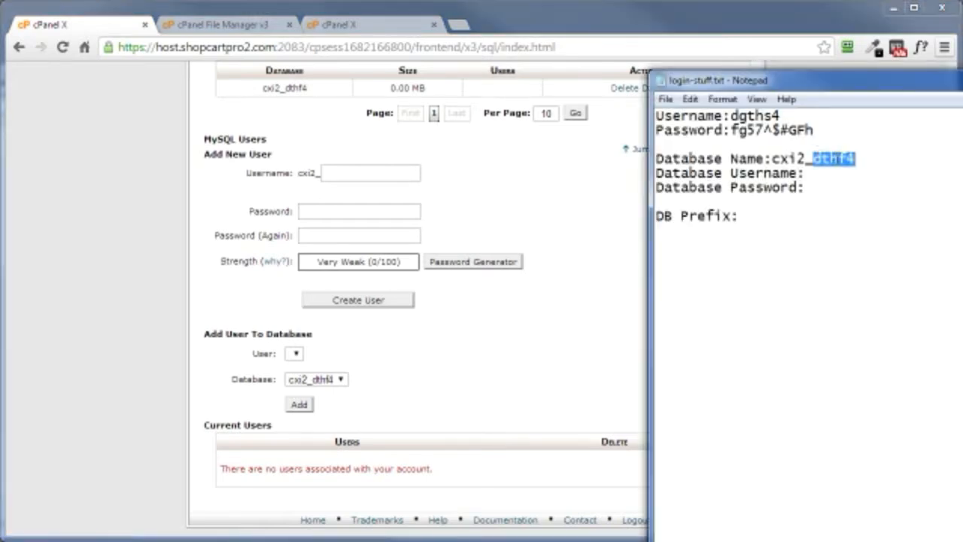
{"action": "right_click", "coordinate": [838, 161]}
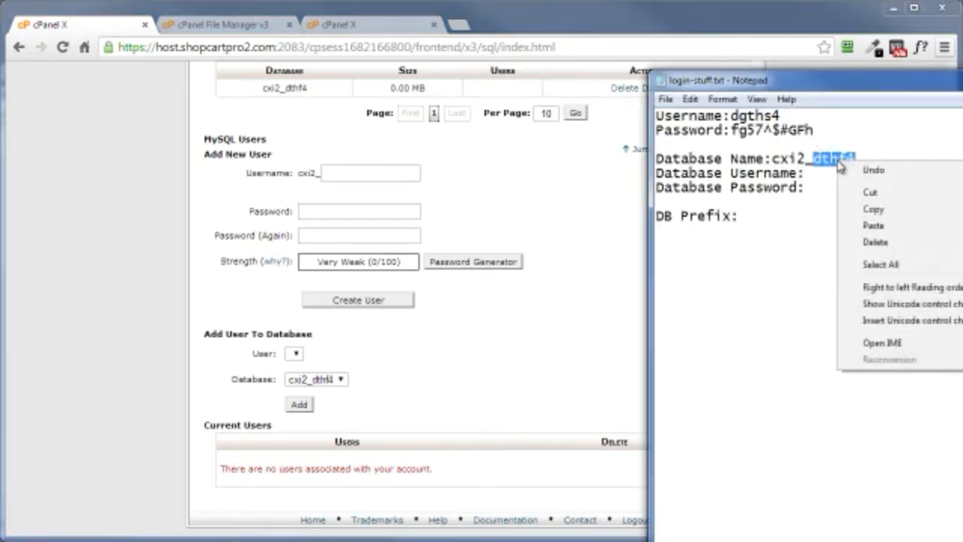
{"action": "left_click", "coordinate": [873, 209]}
{"action": "left_click", "coordinate": [587, 308]}
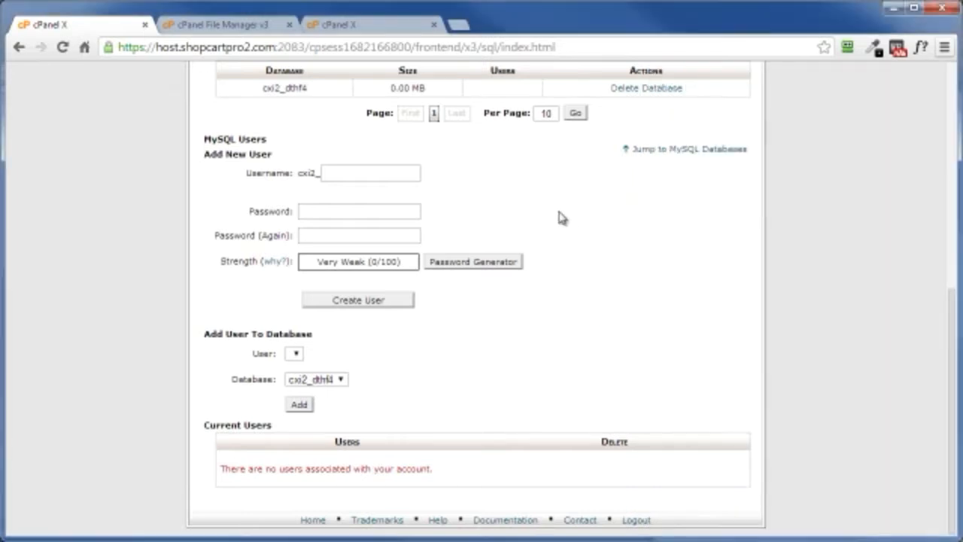
{"action": "left_click", "coordinate": [347, 171]}
{"action": "right_click", "coordinate": [340, 173]}
{"action": "left_click", "coordinate": [374, 261]}
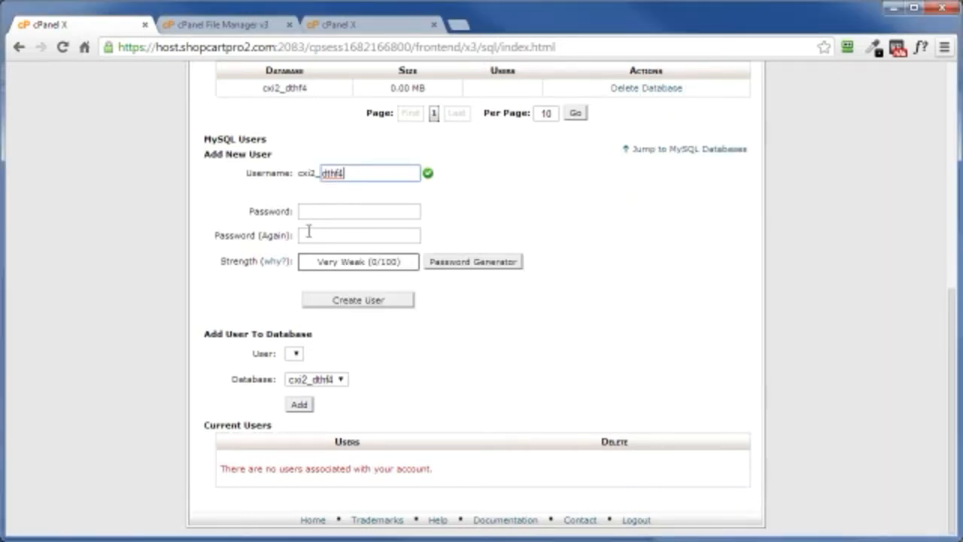
Step: Generate a password for the new MySQL user, copy it, apply it to both password fields and create the user
{"action": "left_click", "coordinate": [456, 263]}
{"action": "left_click_drag", "start_coordinate": [477, 257], "coordinate": [350, 254]}
{"action": "right_click", "coordinate": [407, 248]}
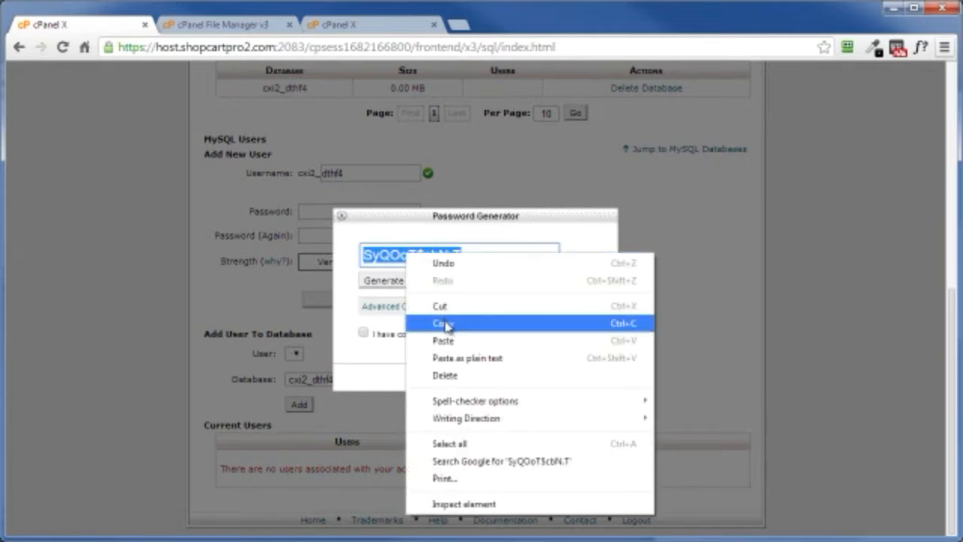
{"action": "left_click", "coordinate": [446, 324]}
{"action": "left_click", "coordinate": [363, 335]}
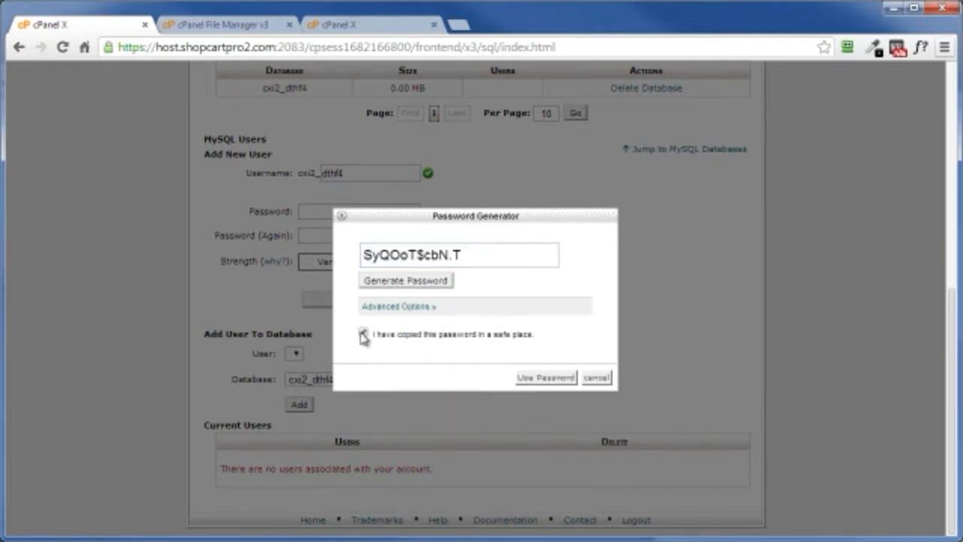
{"action": "left_click", "coordinate": [539, 382]}
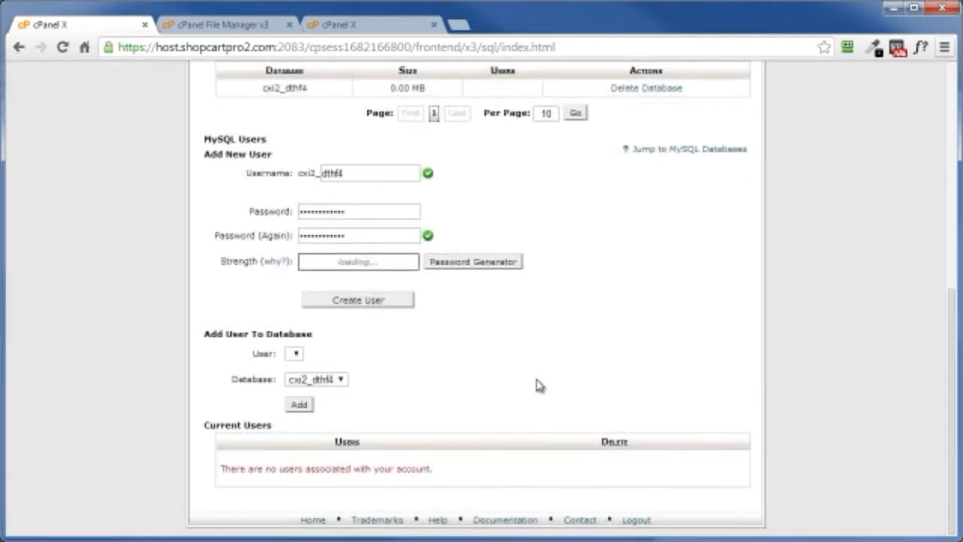
{"action": "left_click", "coordinate": [357, 300]}
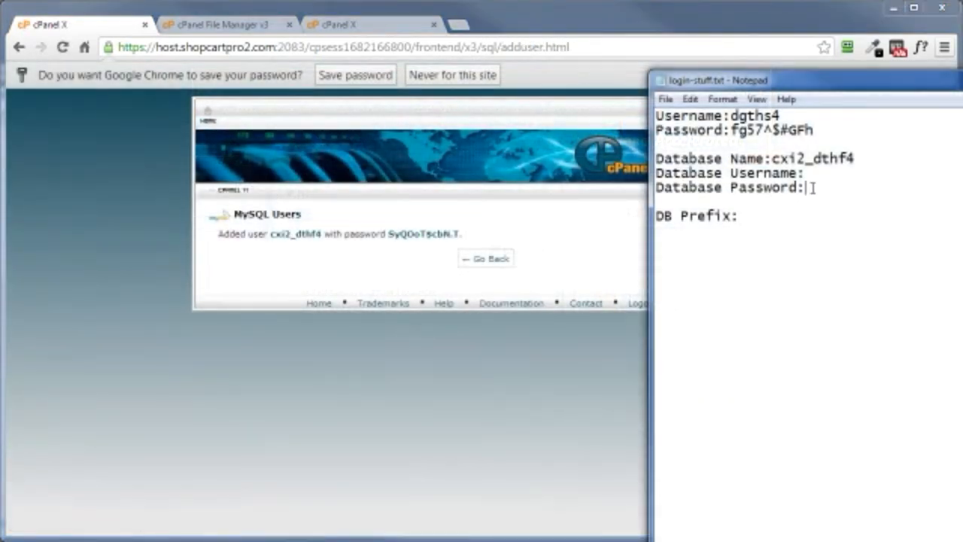
Step: In login-stuff.txt in Notepad, paste the generated database password and copy cxi2_dthf4 from the database name into the Database Username line
{"action": "right_click", "coordinate": [812, 188]}
{"action": "left_click", "coordinate": [850, 253]}
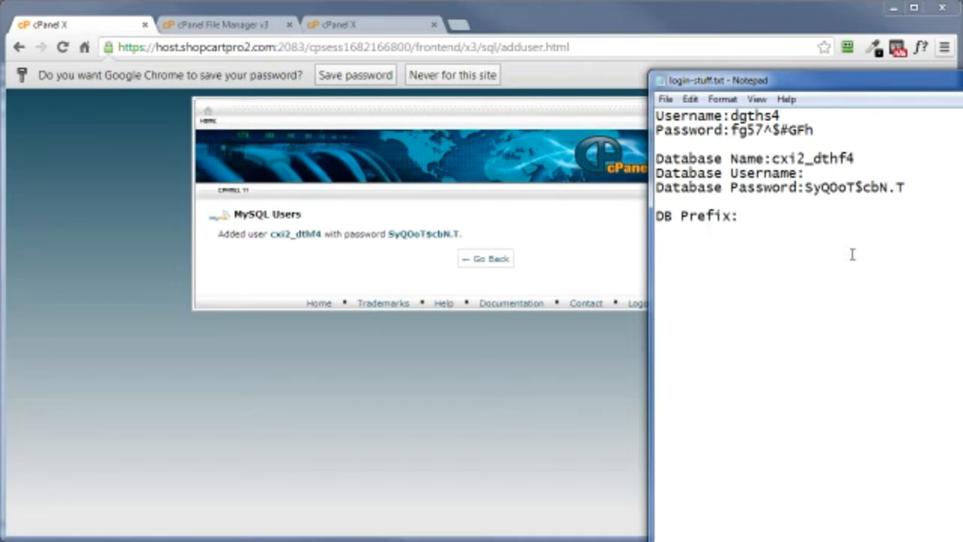
{"action": "left_click_drag", "start_coordinate": [772, 160], "coordinate": [852, 161]}
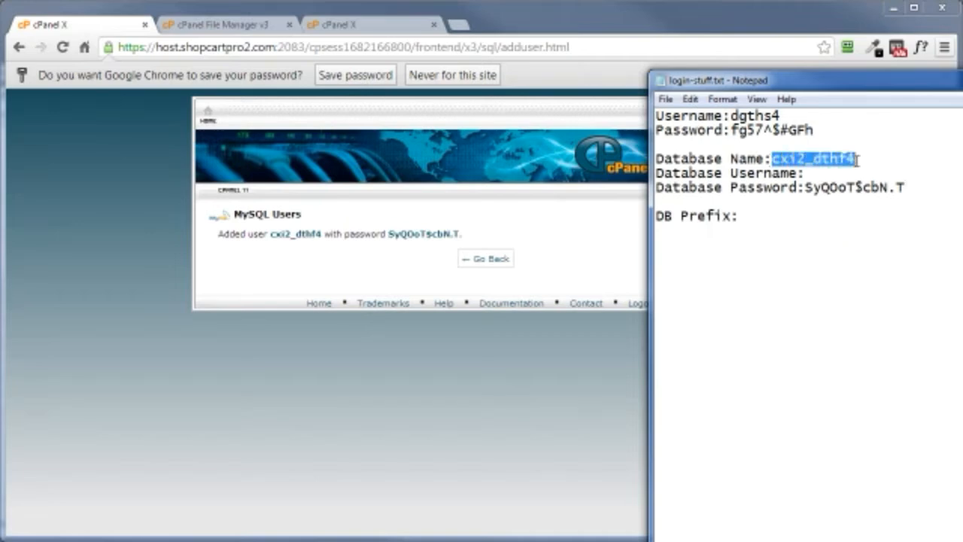
{"action": "right_click", "coordinate": [835, 159]}
{"action": "left_click", "coordinate": [846, 205]}
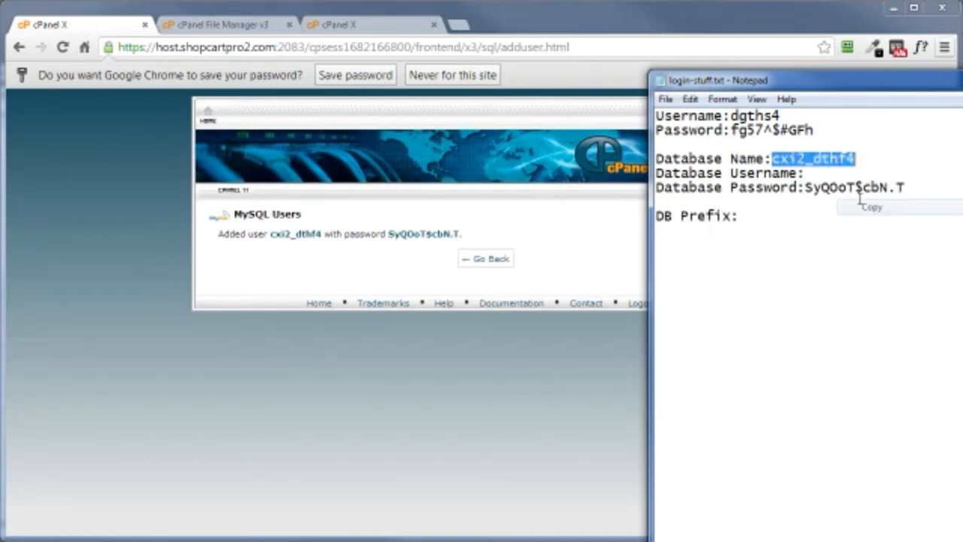
{"action": "left_click", "coordinate": [818, 173]}
{"action": "right_click", "coordinate": [817, 173]}
{"action": "left_click", "coordinate": [850, 237]}
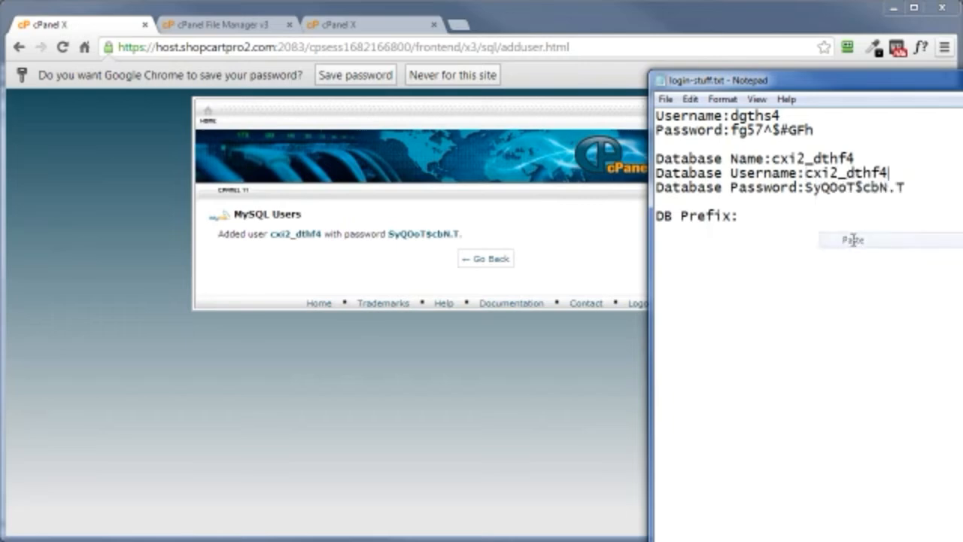
Step: Add user cxi2_dthf4 to database cxi2_dthf4 with all privileges and return to the MySQL databases page
{"action": "left_click", "coordinate": [482, 260]}
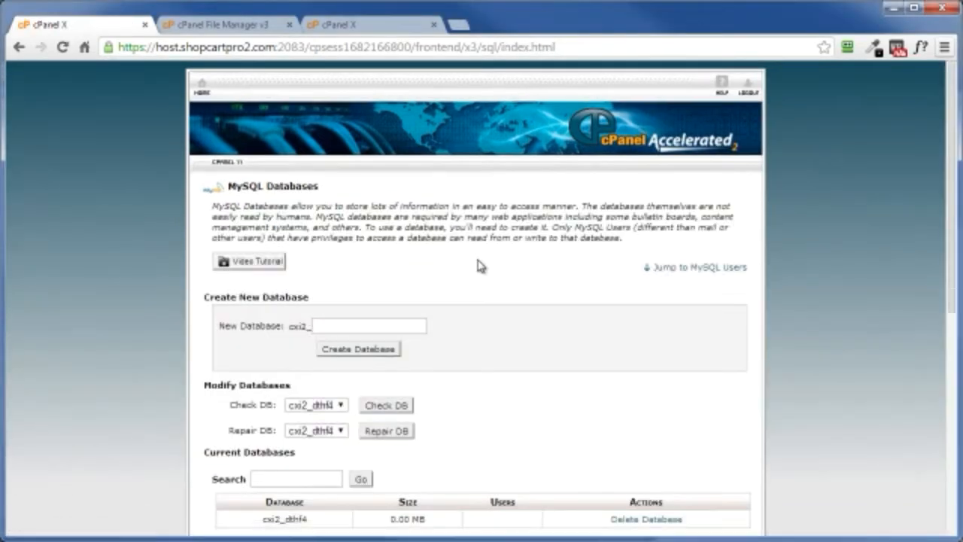
{"action": "scroll", "coordinate": [529, 327], "scroll_direction": "down", "scroll_amount": 5}
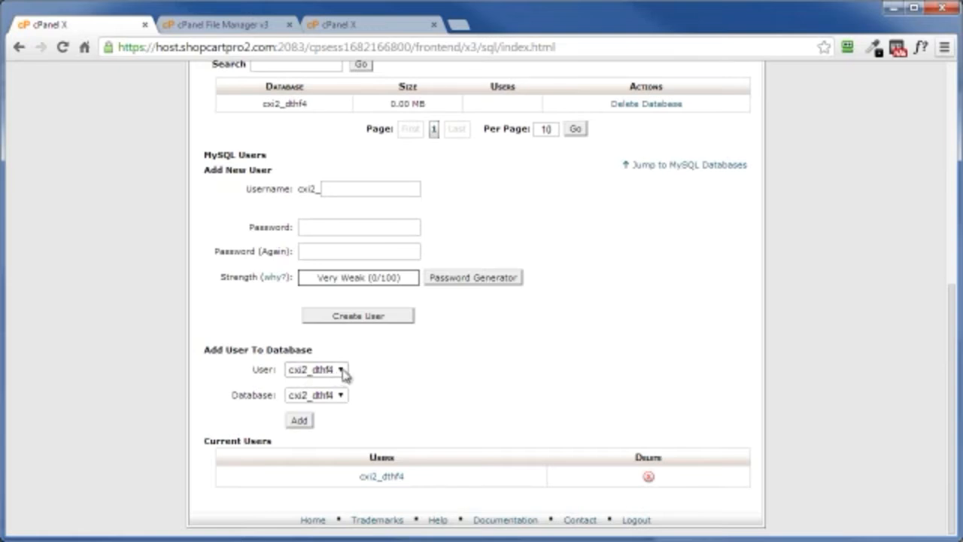
{"action": "left_click", "coordinate": [305, 423]}
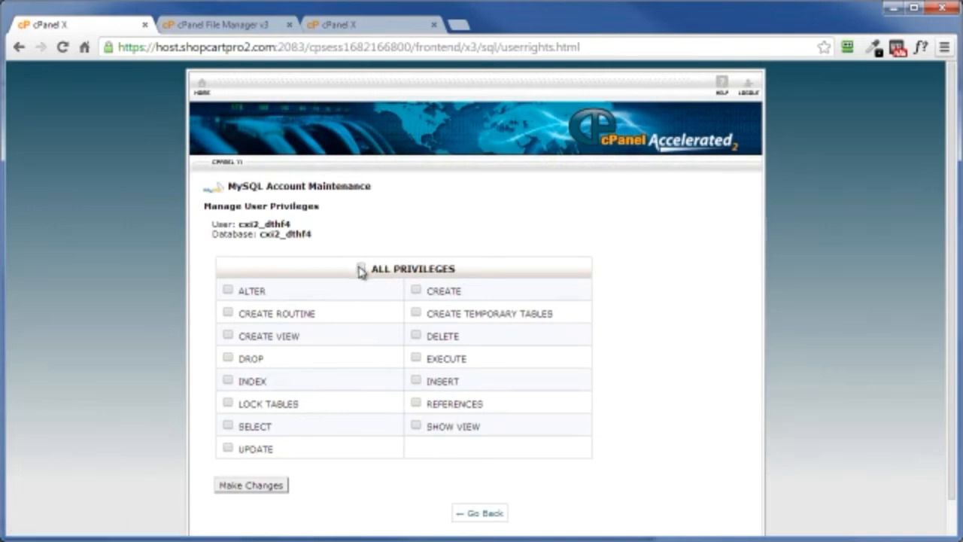
{"action": "left_click", "coordinate": [360, 268]}
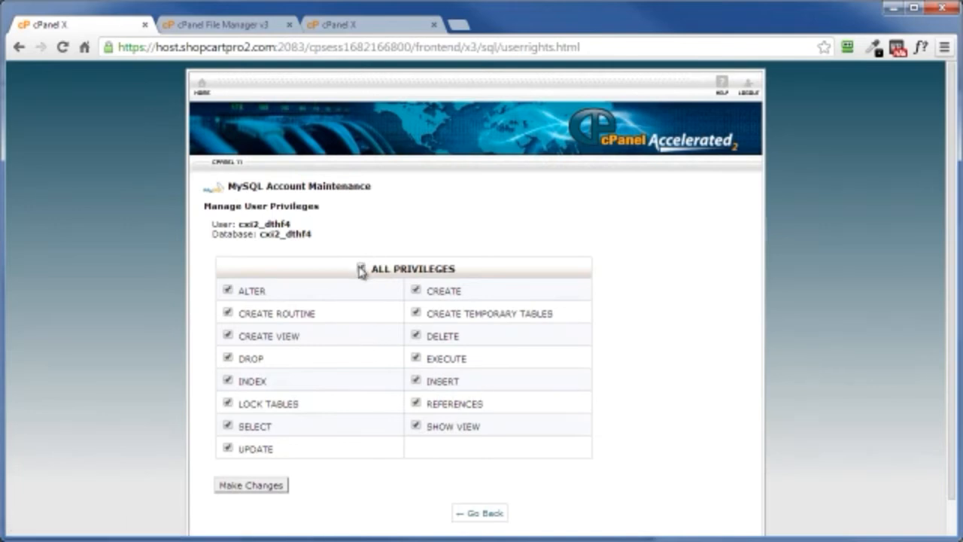
{"action": "left_click", "coordinate": [248, 488]}
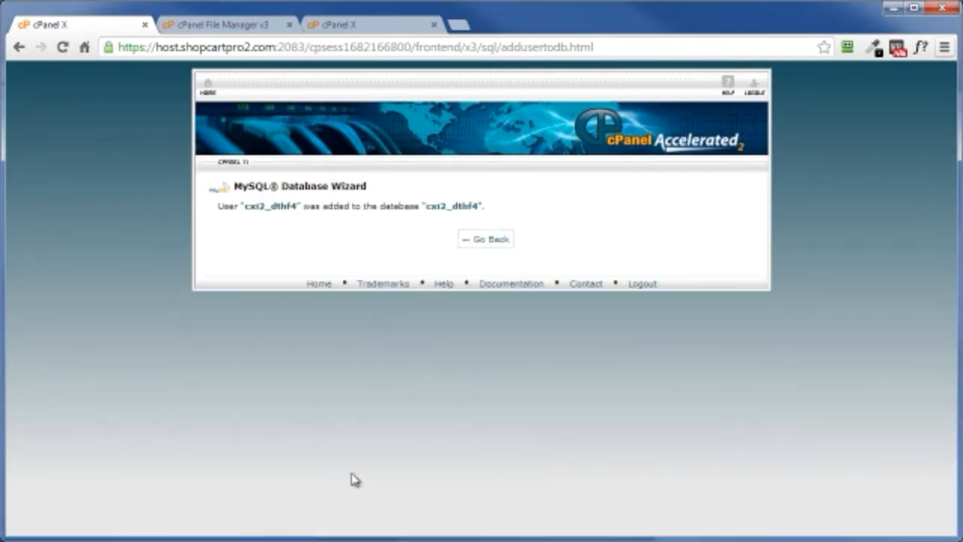
{"action": "left_click", "coordinate": [484, 238]}
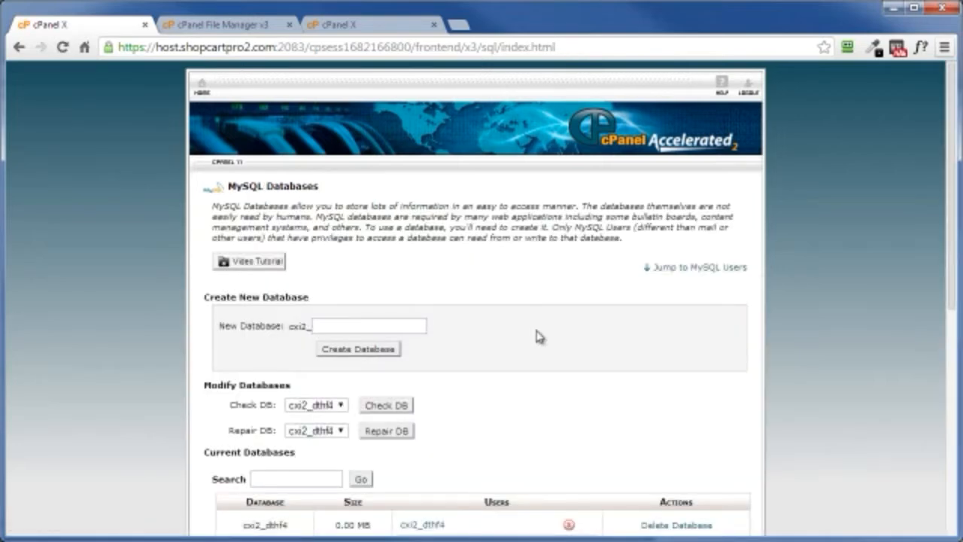
Step: Return from the upload page to /home/cxi2/public_html and extract wp-activate.zip into /public_html
{"action": "left_click", "coordinate": [341, 27]}
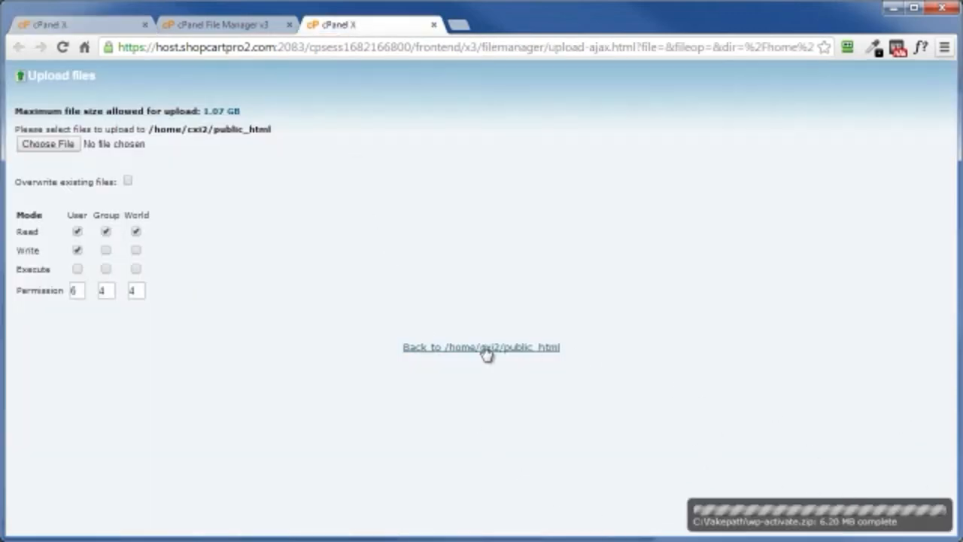
{"action": "left_click", "coordinate": [443, 350]}
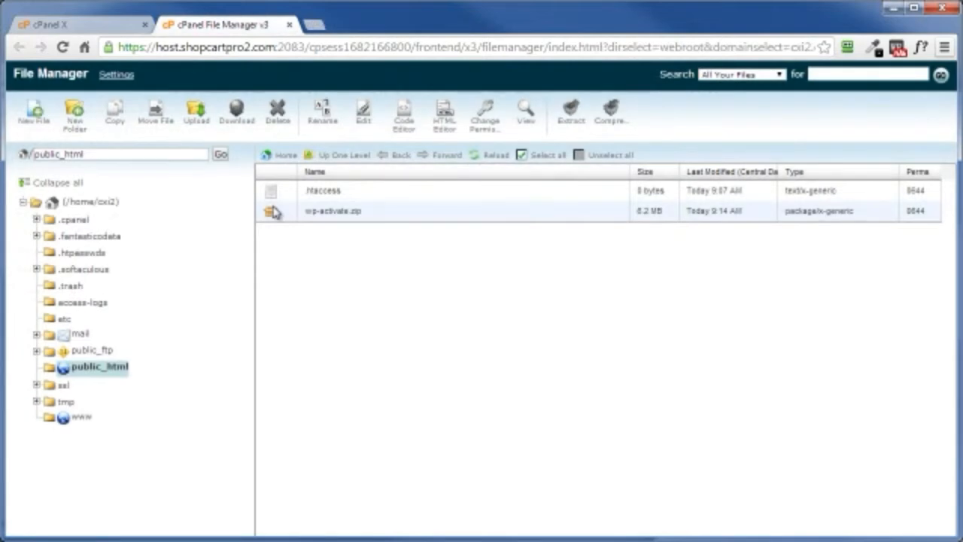
{"action": "left_click", "coordinate": [286, 212]}
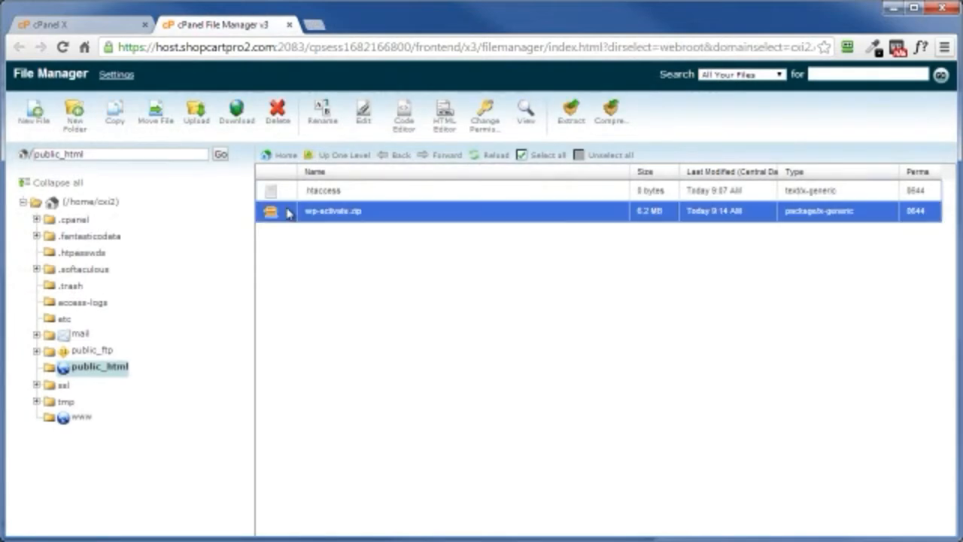
{"action": "left_click", "coordinate": [569, 125]}
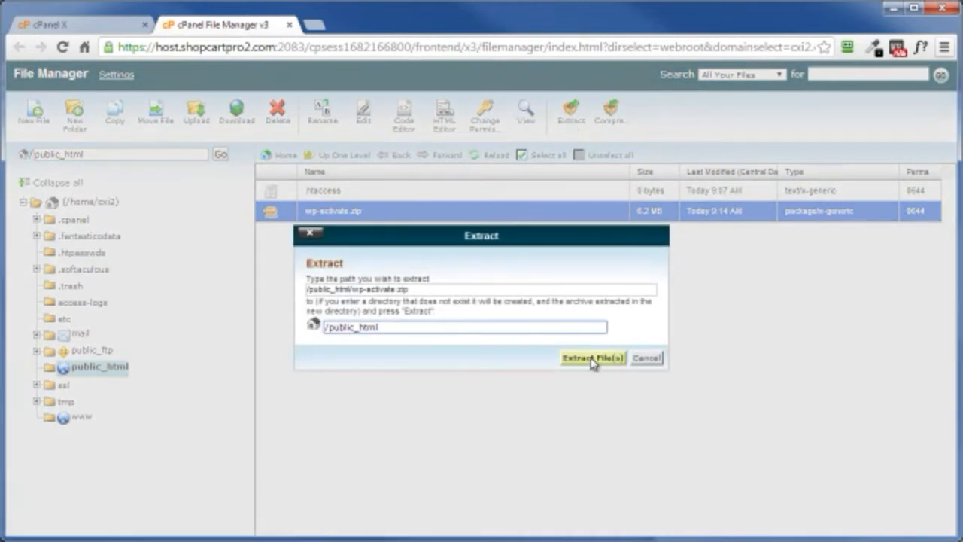
{"action": "left_click", "coordinate": [592, 359]}
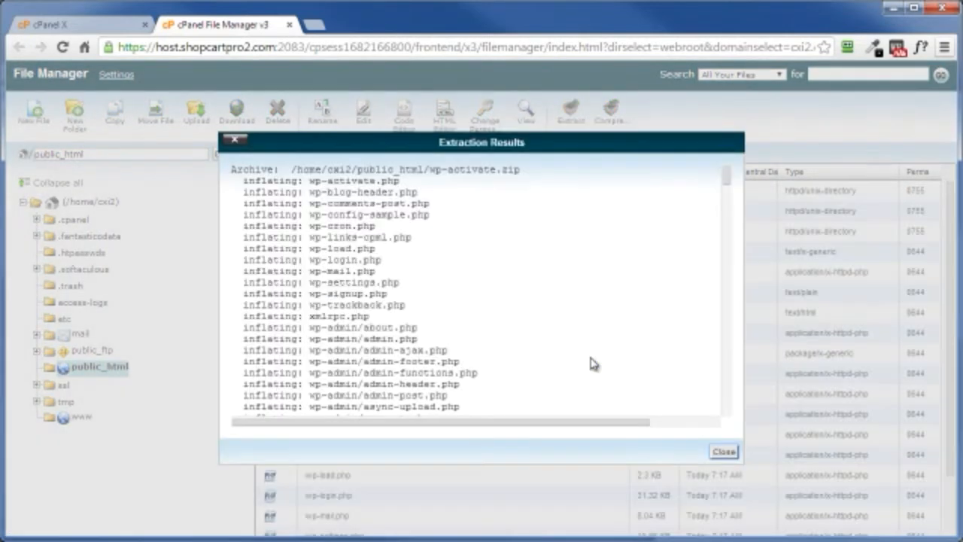
{"action": "left_click", "coordinate": [723, 451]}
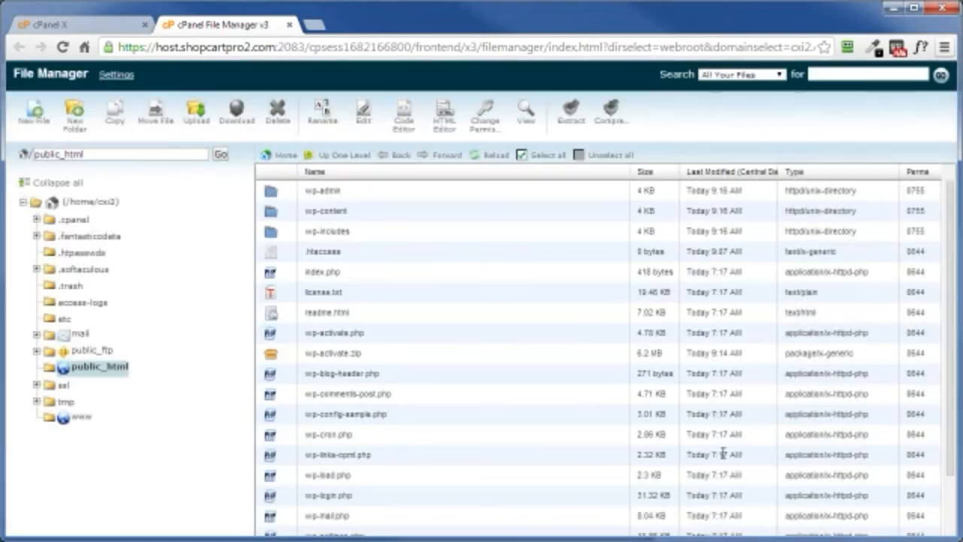
Step: Delete the wp-activate.zip archive from public_html
{"action": "left_click", "coordinate": [288, 356]}
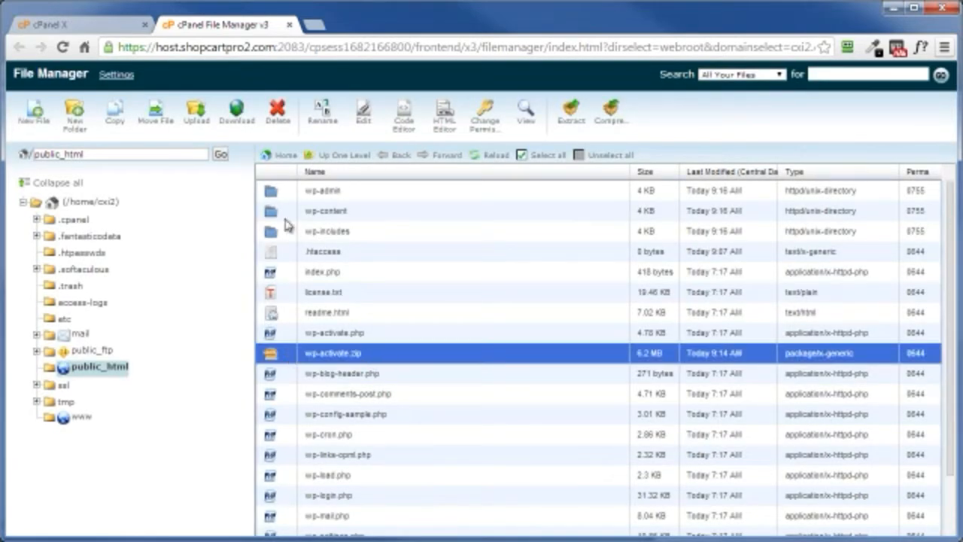
{"action": "left_click", "coordinate": [278, 121]}
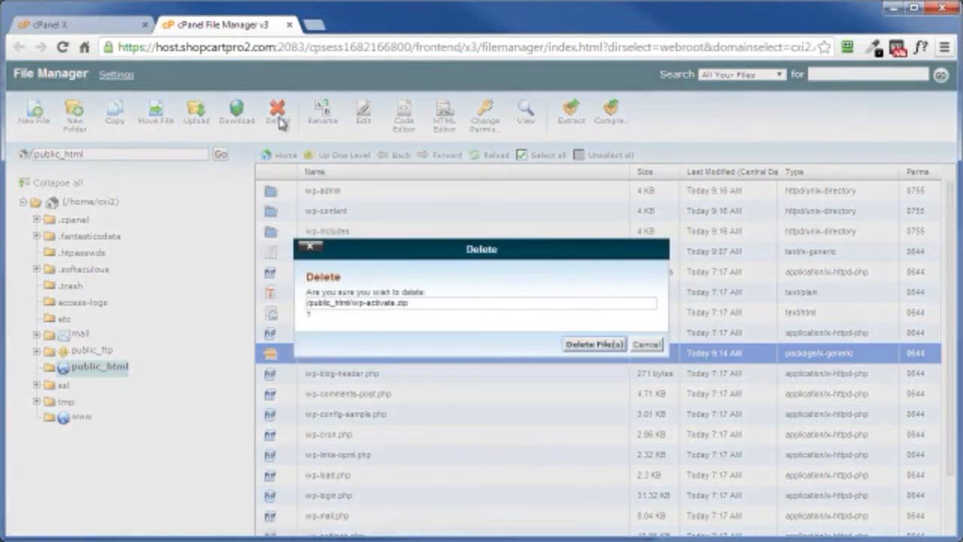
{"action": "left_click", "coordinate": [581, 345]}
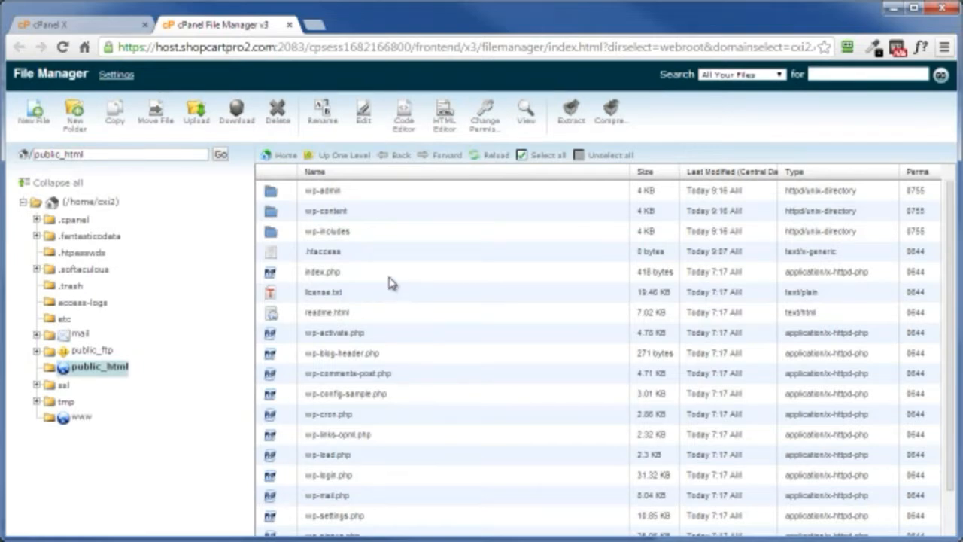
Step: Open cxi2.com in a new browser tab and start creating a WordPress configuration file, proceeding to the database connection form
{"action": "left_click", "coordinate": [313, 28]}
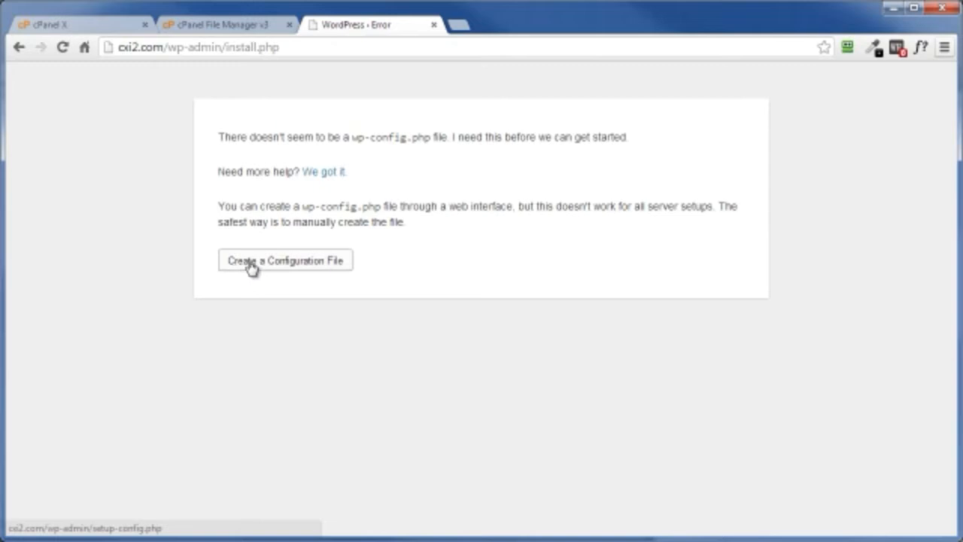
{"action": "left_click", "coordinate": [249, 267]}
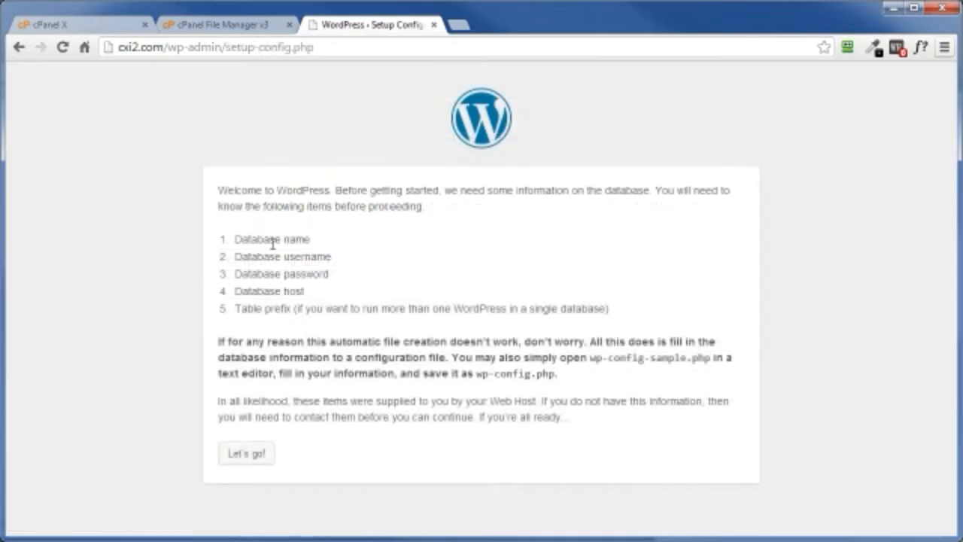
{"action": "left_click", "coordinate": [249, 454]}
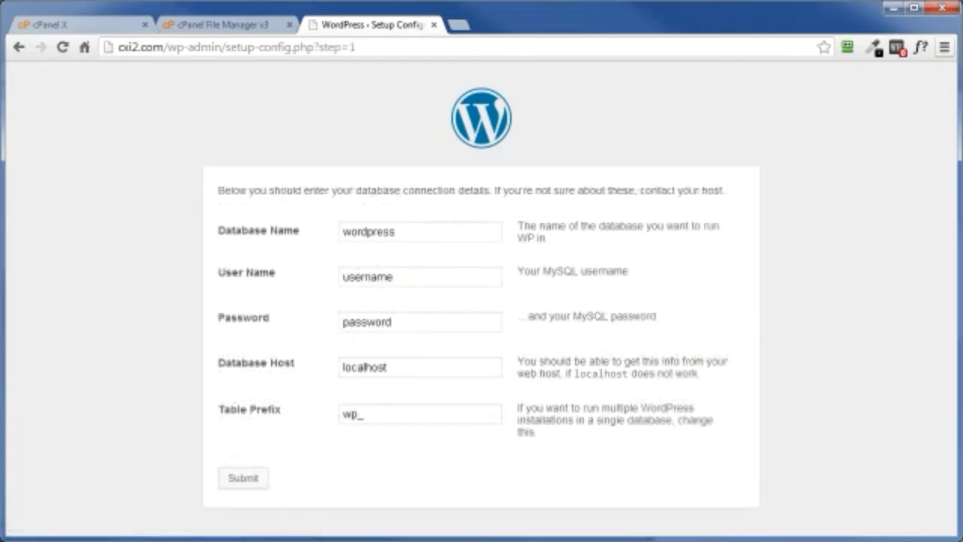
Step: Set the table prefix in the WordPress database connection form to fjgh5_
{"action": "key", "text": "alt+Tab"}
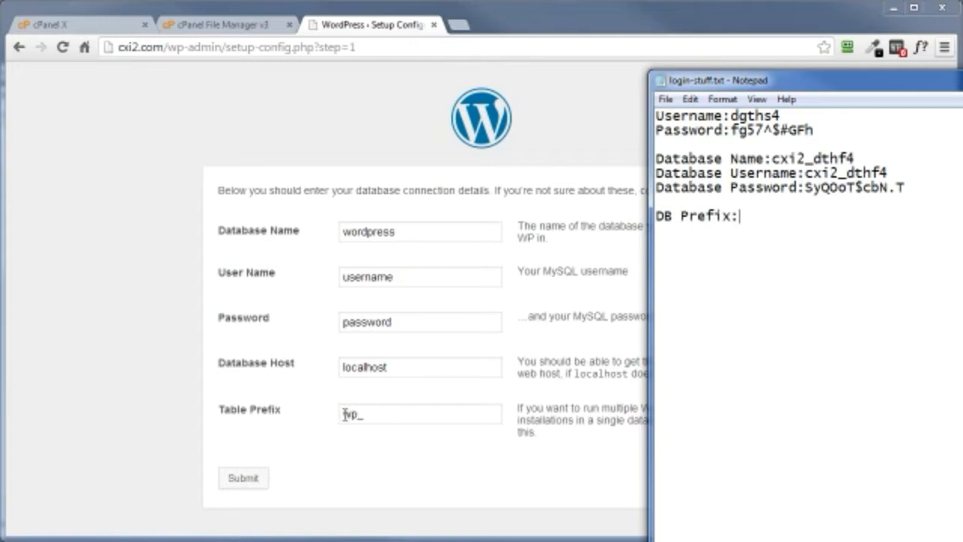
{"action": "left_click_drag", "start_coordinate": [344, 414], "coordinate": [355, 415]}
{"action": "type", "text": "fjgh5"}
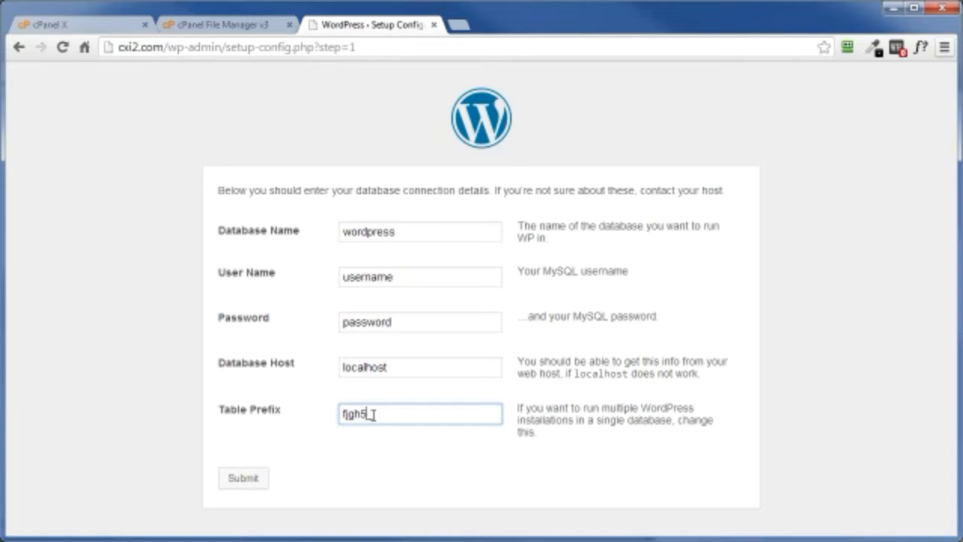
Step: Copy the table prefix fjgh5_ from the database connection form into the DB Prefix line of login-stuff.txt in Notepad
{"action": "double_click", "coordinate": [369, 414]}
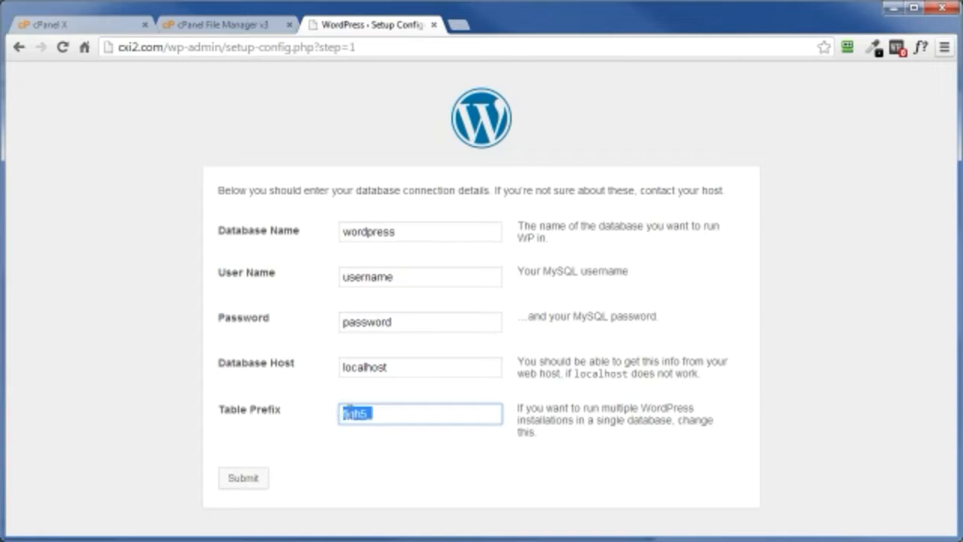
{"action": "right_click", "coordinate": [350, 416]}
{"action": "left_click", "coordinate": [387, 484]}
{"action": "key", "text": "alt+Tab"}
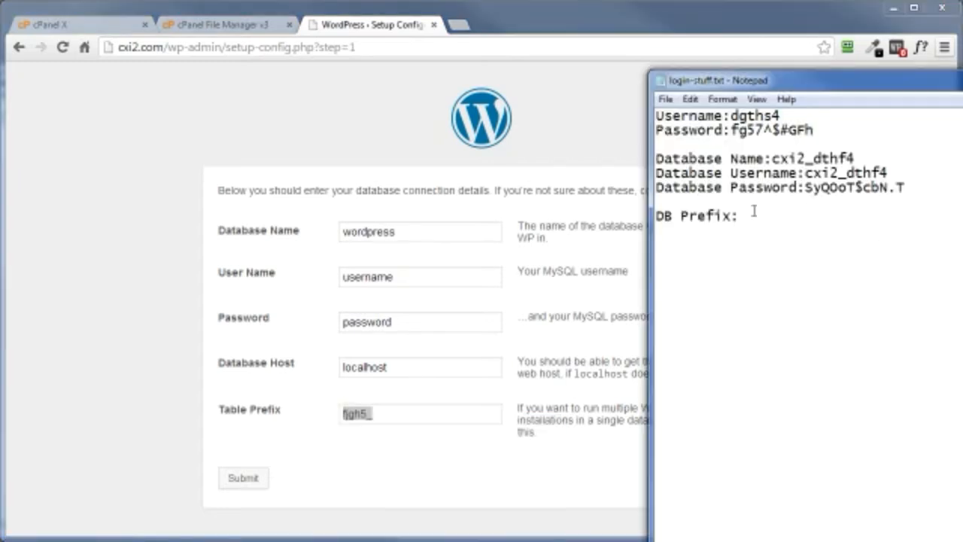
{"action": "key", "text": "ctrl+v"}
Step: Complete the database connection form with database name and user name cxi2_dthf4 and the database password from login-stuff.txt, submit it, and run the install
{"action": "left_click_drag", "start_coordinate": [774, 158], "coordinate": [856, 160]}
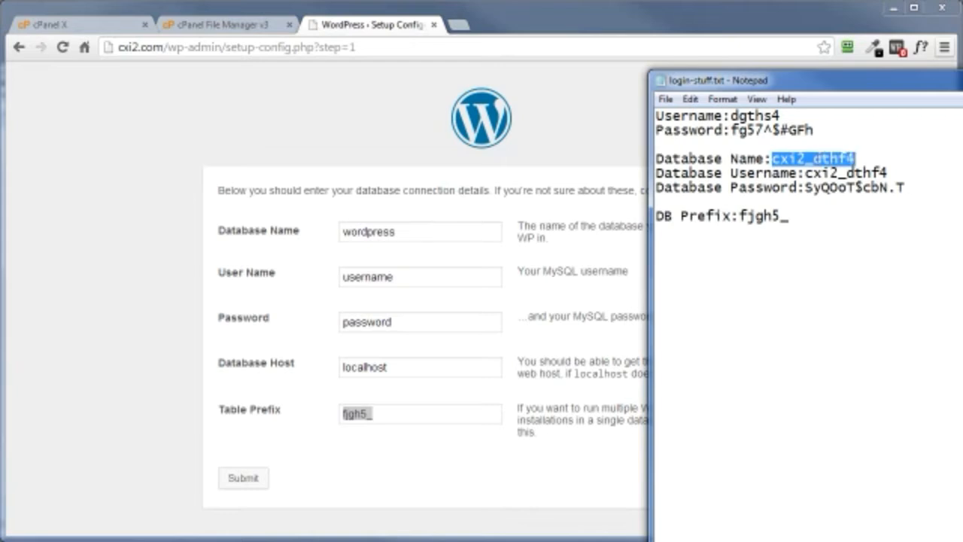
{"action": "right_click", "coordinate": [815, 159]}
{"action": "left_click", "coordinate": [860, 207]}
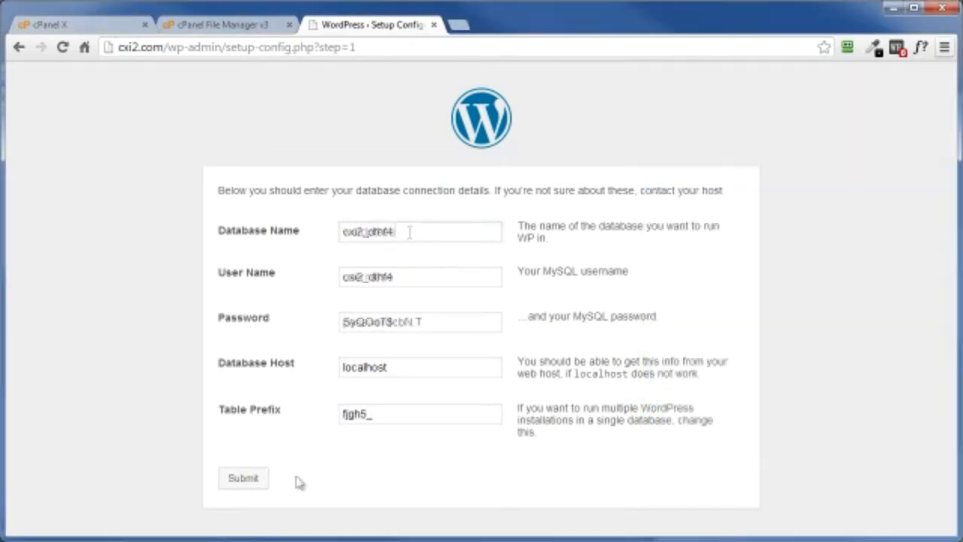
{"action": "left_click", "coordinate": [249, 486]}
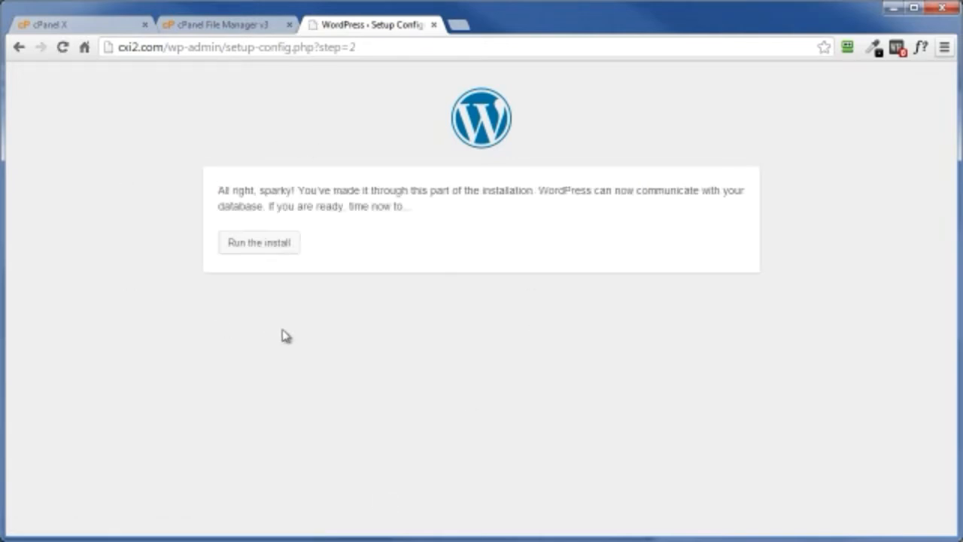
{"action": "left_click", "coordinate": [262, 257]}
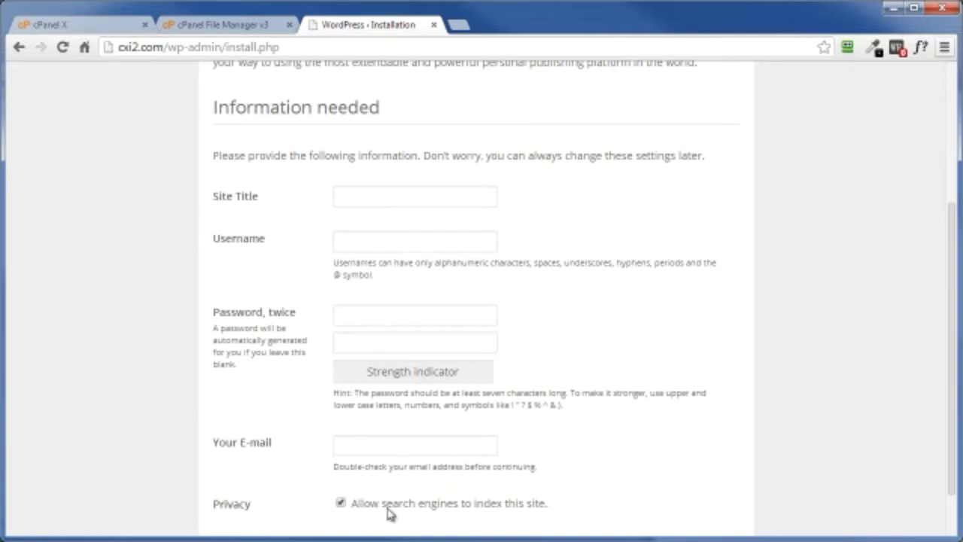
Step: Disallow search engine indexing, enter the site title Dog Trainers R Us, the admin username, password twice and e-mail, and install WordPress
{"action": "left_click", "coordinate": [340, 503]}
{"action": "scroll", "coordinate": [636, 424], "scroll_direction": "down", "scroll_amount": 2}
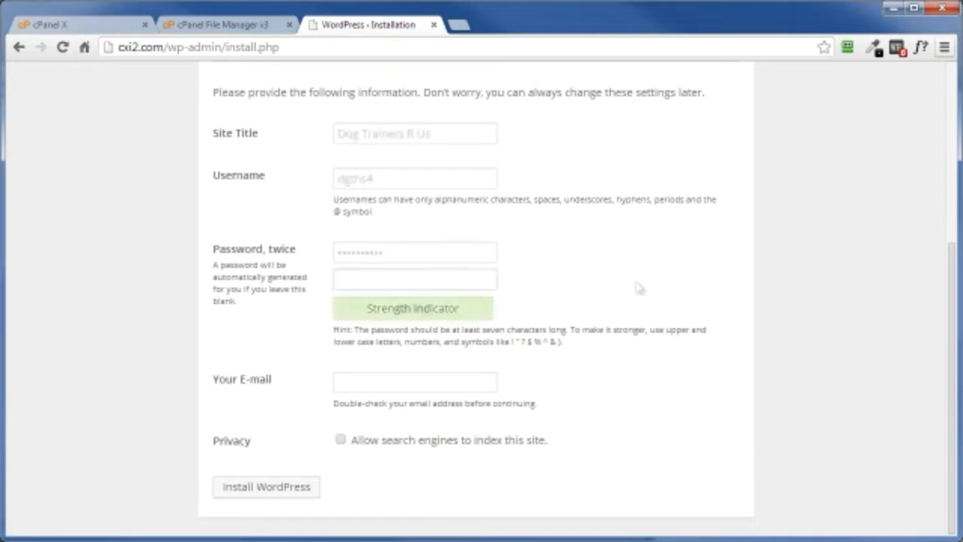
{"action": "key", "text": "Tab"}
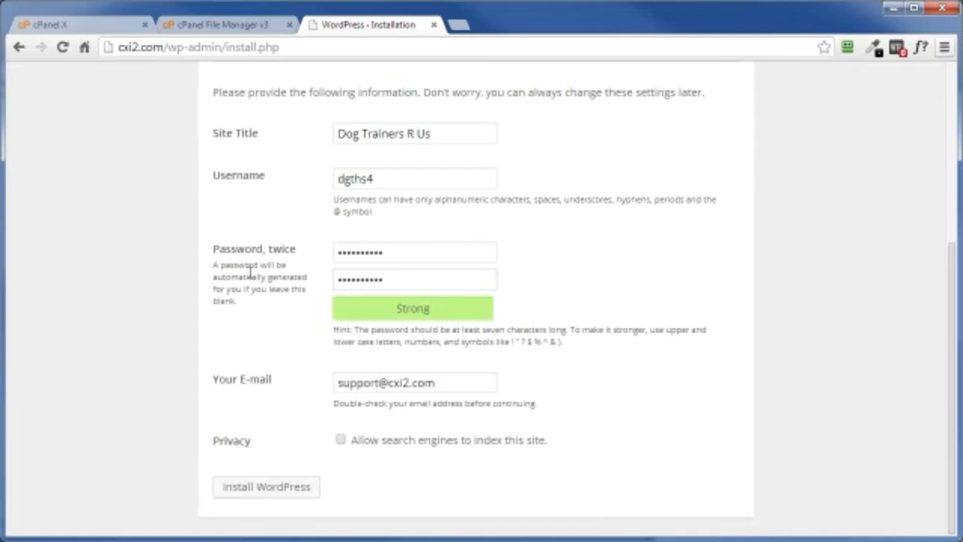
{"action": "left_click", "coordinate": [270, 491]}
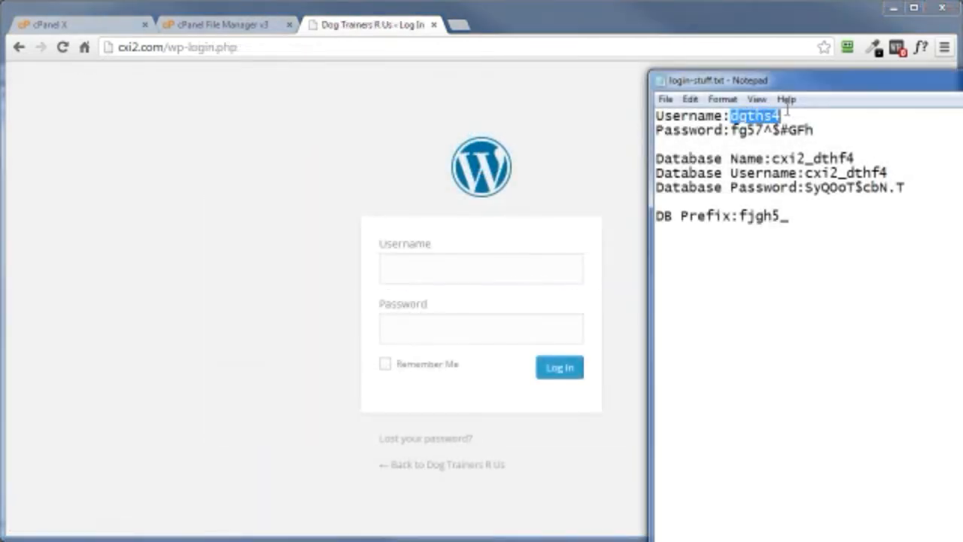
Step: Log in to WordPress with the admin username and password from login-stuff.txt, and open the site in a new browser tab
{"action": "right_click", "coordinate": [764, 116]}
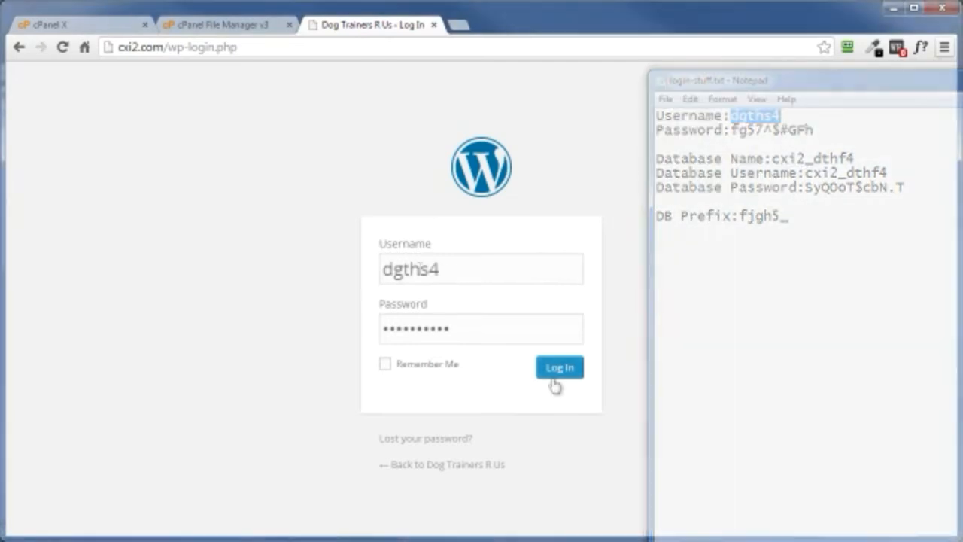
{"action": "left_click", "coordinate": [557, 372]}
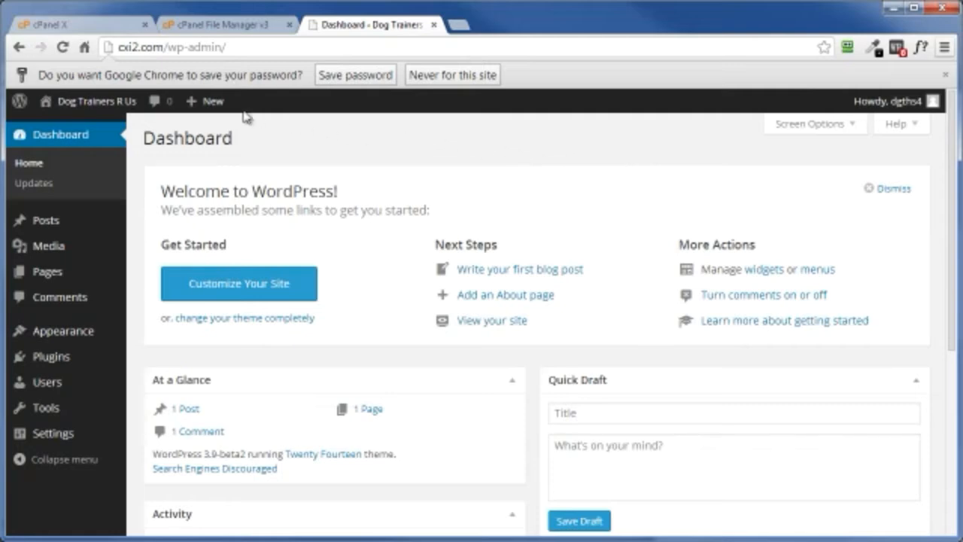
{"action": "mouse_move", "coordinate": [61, 108]}
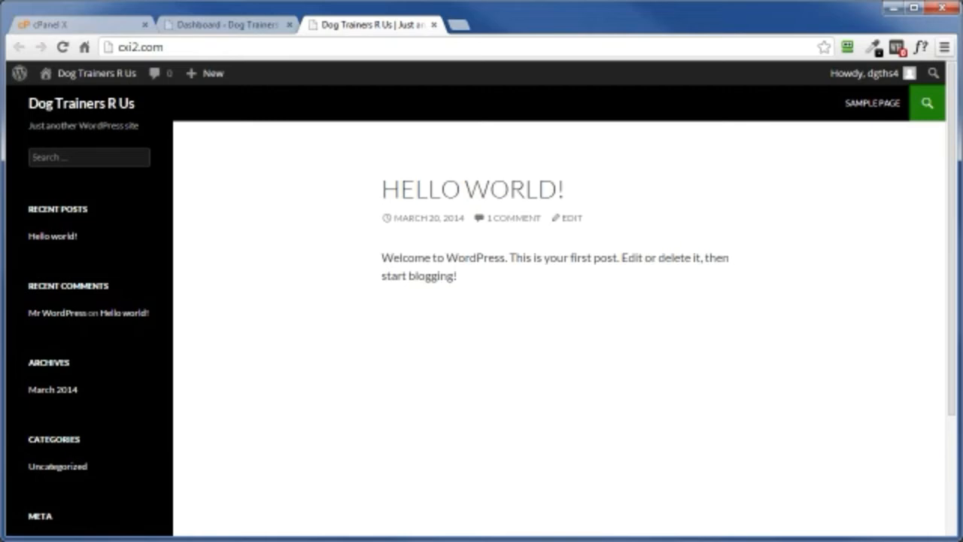
Step: Open public_html in the cPanel File Manager and delete readme.html, license.txt and wp-config-sample.php
{"action": "left_click", "coordinate": [54, 27]}
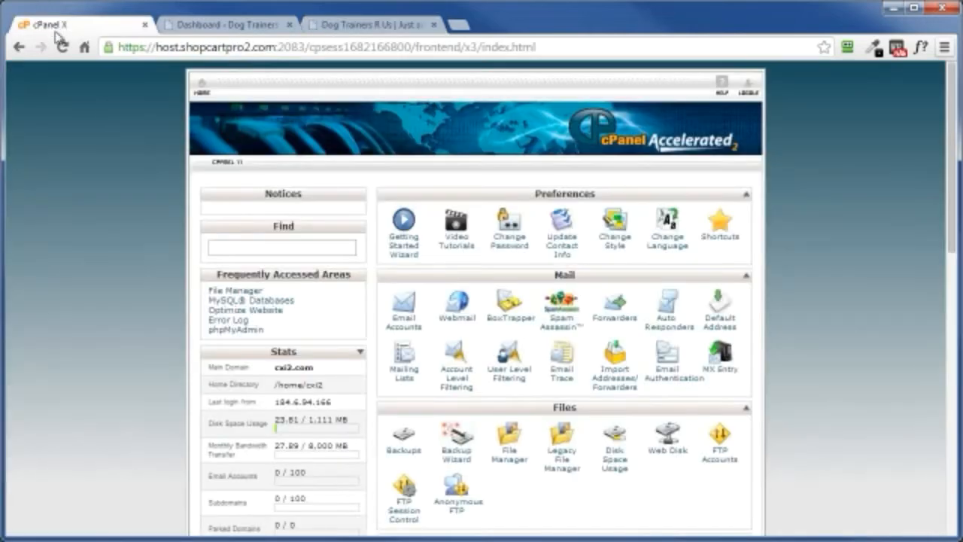
{"action": "left_click", "coordinate": [509, 455]}
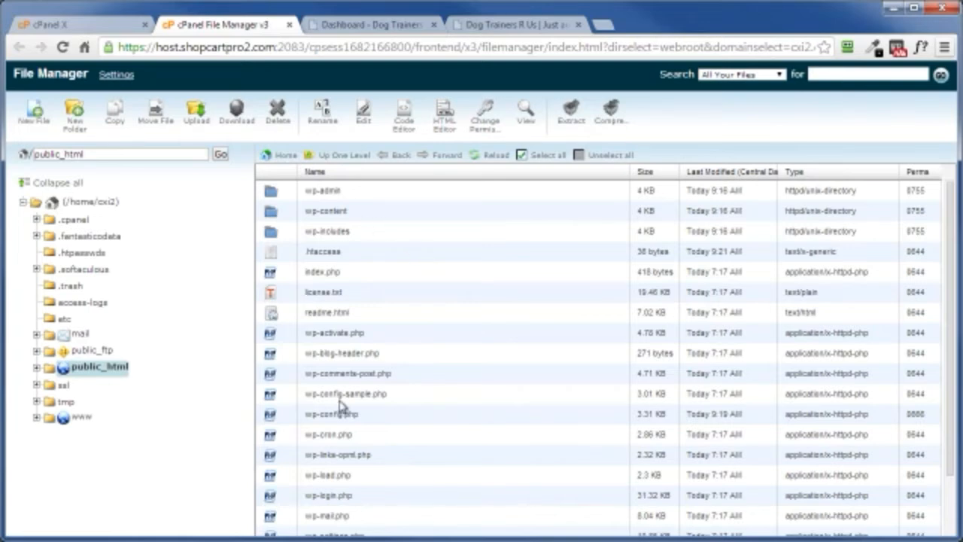
{"action": "scroll", "coordinate": [340, 406], "scroll_direction": "down", "scroll_amount": 2}
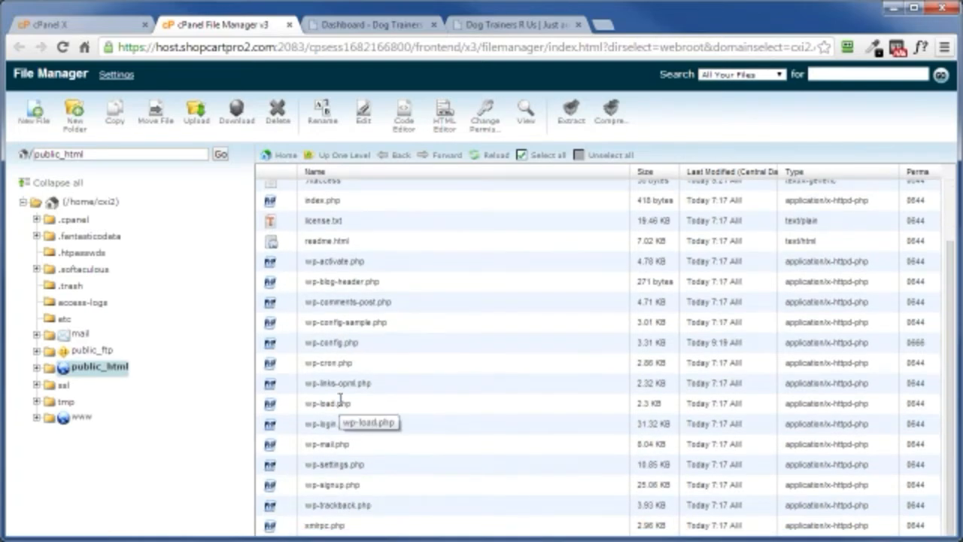
{"action": "scroll", "coordinate": [324, 353], "scroll_direction": "up", "scroll_amount": 2}
{"action": "left_click", "coordinate": [285, 310]}
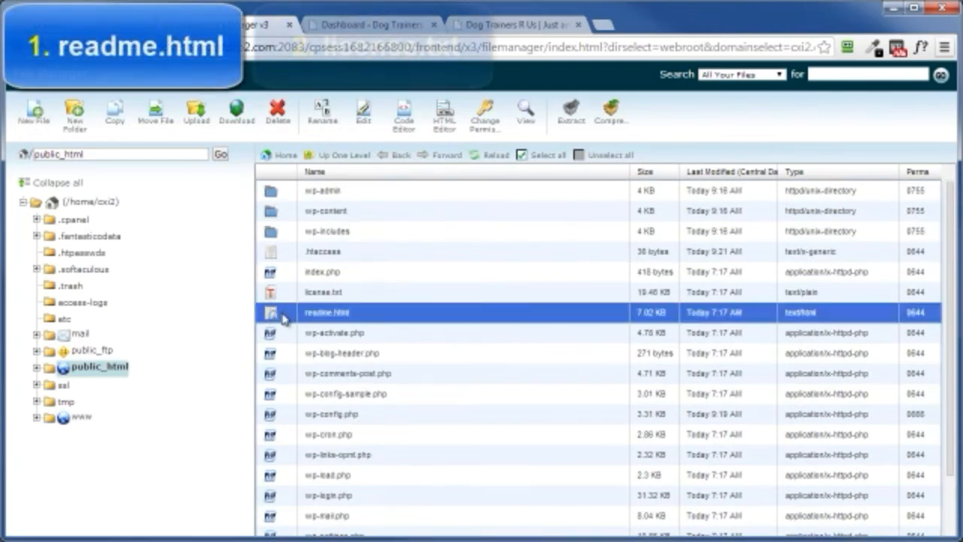
{"action": "left_click", "coordinate": [285, 293], "text": "ctrl"}
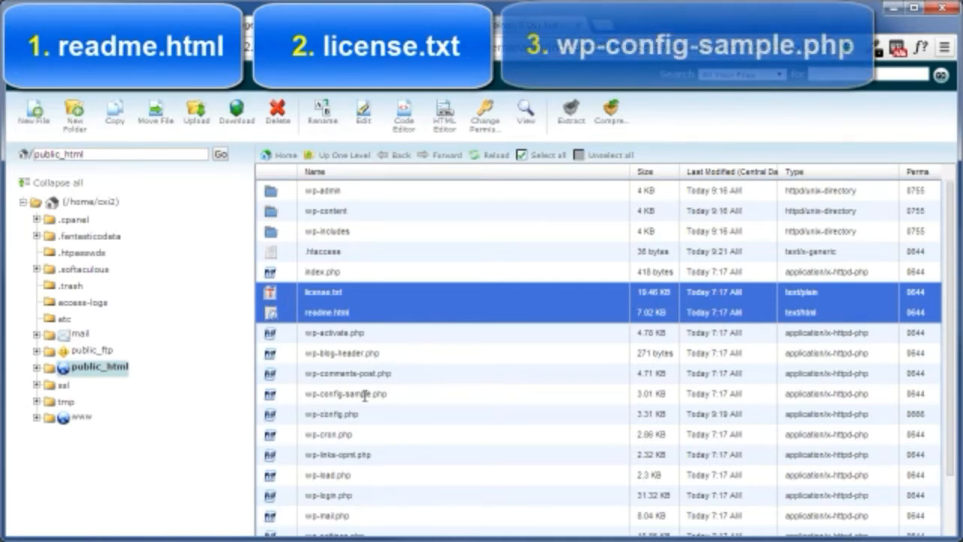
{"action": "left_click", "coordinate": [285, 402], "text": "ctrl"}
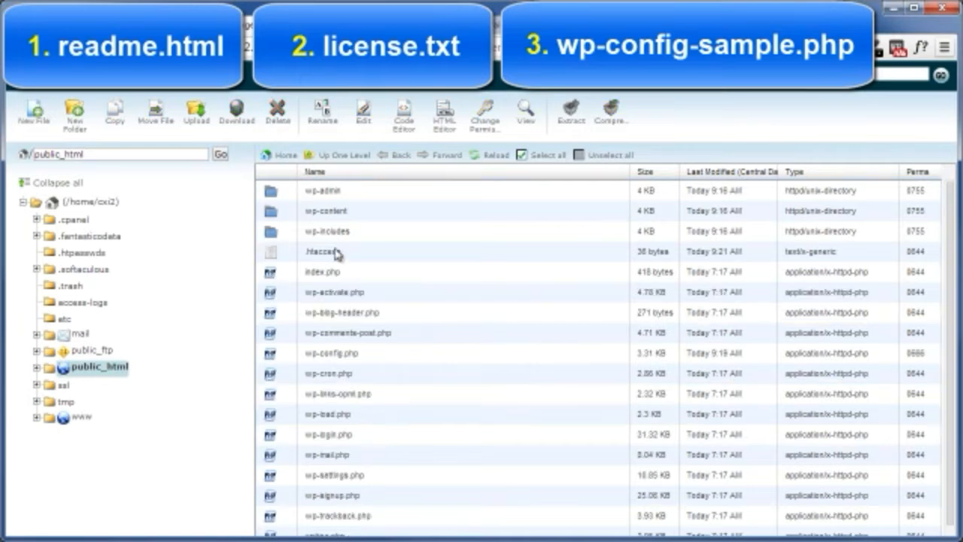
Step: Delete install-helper.php and install.php from the wp-admin folder
{"action": "double_click", "coordinate": [287, 195]}
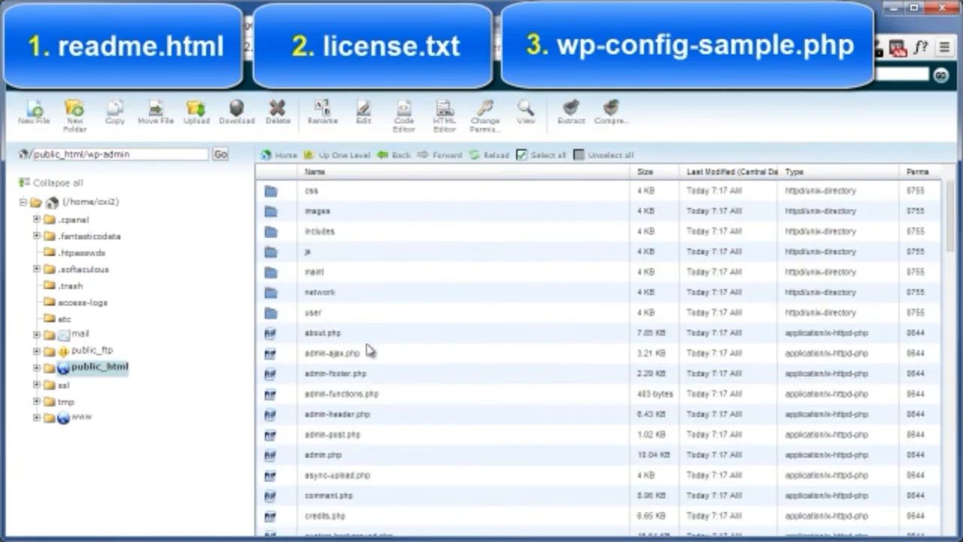
{"action": "scroll", "coordinate": [369, 351], "scroll_direction": "down", "scroll_amount": 6}
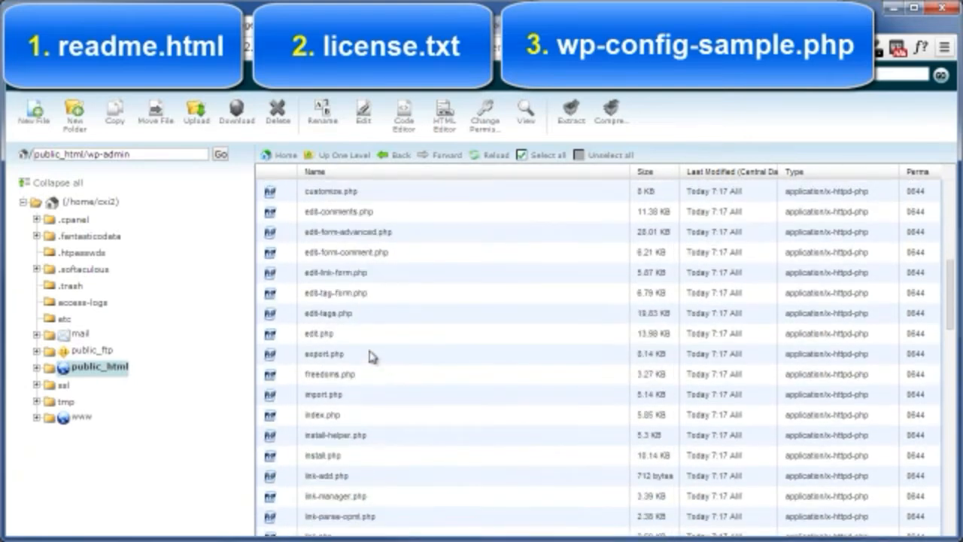
{"action": "scroll", "coordinate": [370, 356], "scroll_direction": "up", "scroll_amount": 1}
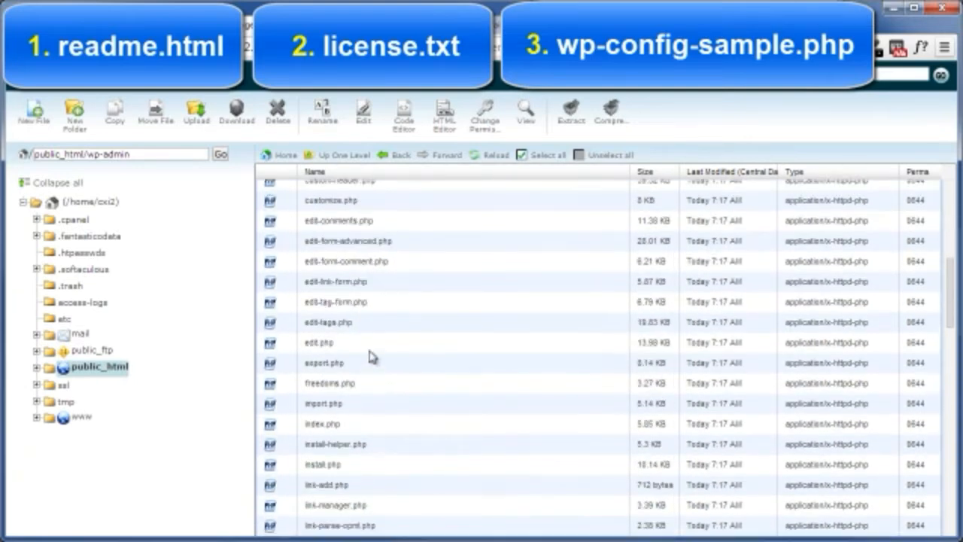
{"action": "left_click", "coordinate": [280, 448]}
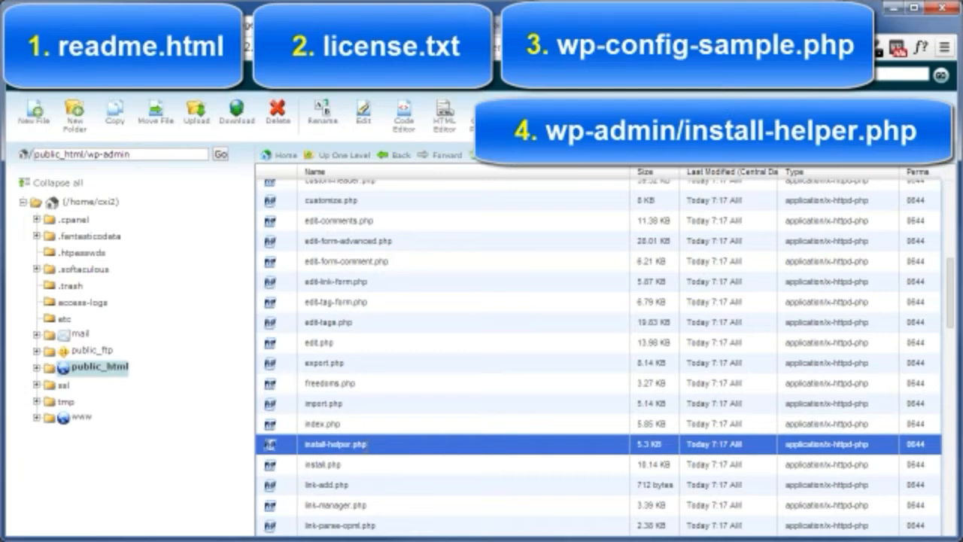
{"action": "left_click", "coordinate": [286, 464], "text": "ctrl"}
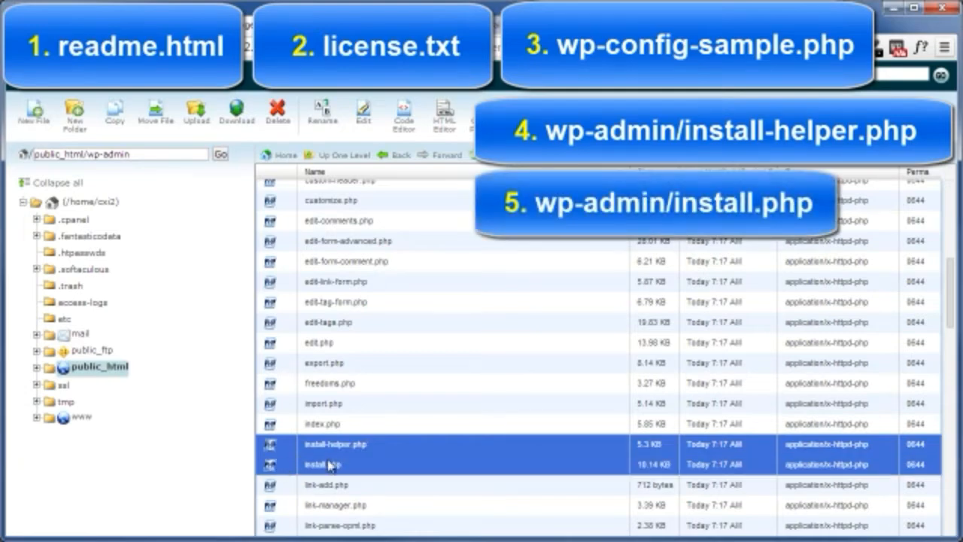
{"action": "left_click", "coordinate": [278, 120]}
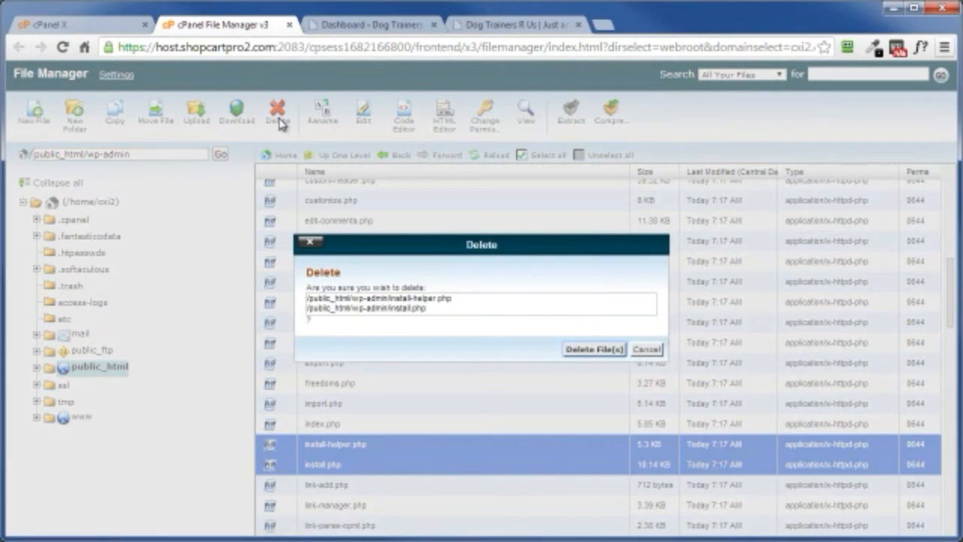
{"action": "left_click", "coordinate": [591, 349]}
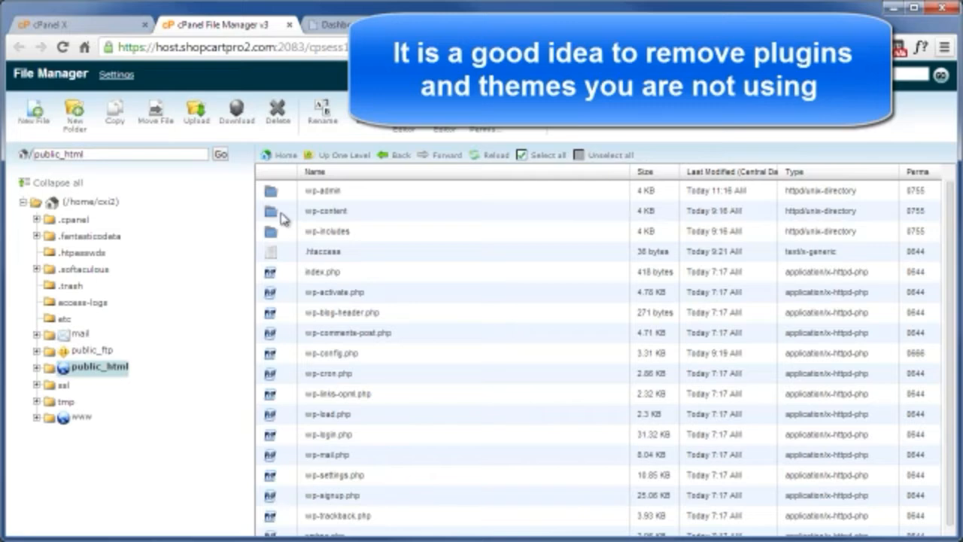
Step: Delete the hello.php plugin file from public_html/wp-content/plugins
{"action": "double_click", "coordinate": [285, 214]}
{"action": "double_click", "coordinate": [283, 191]}
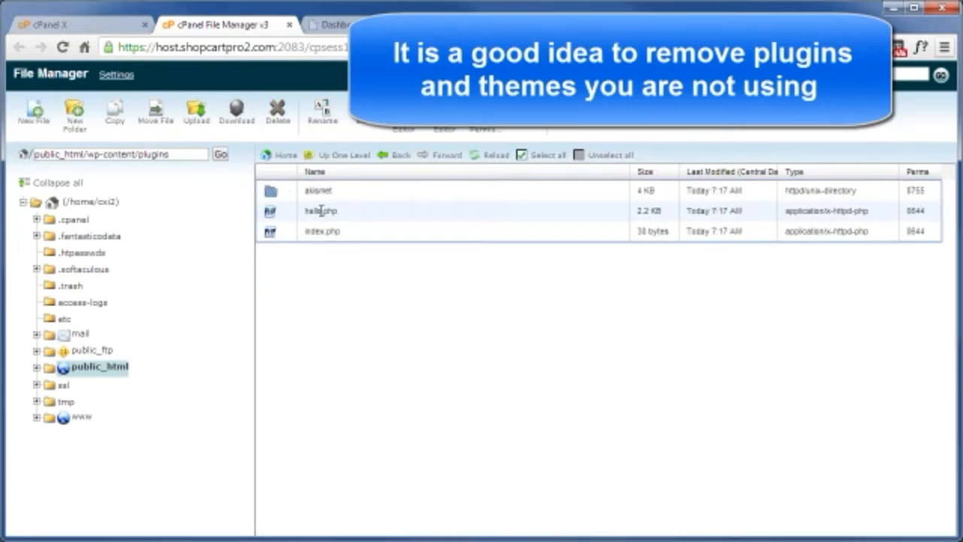
{"action": "left_click", "coordinate": [280, 216]}
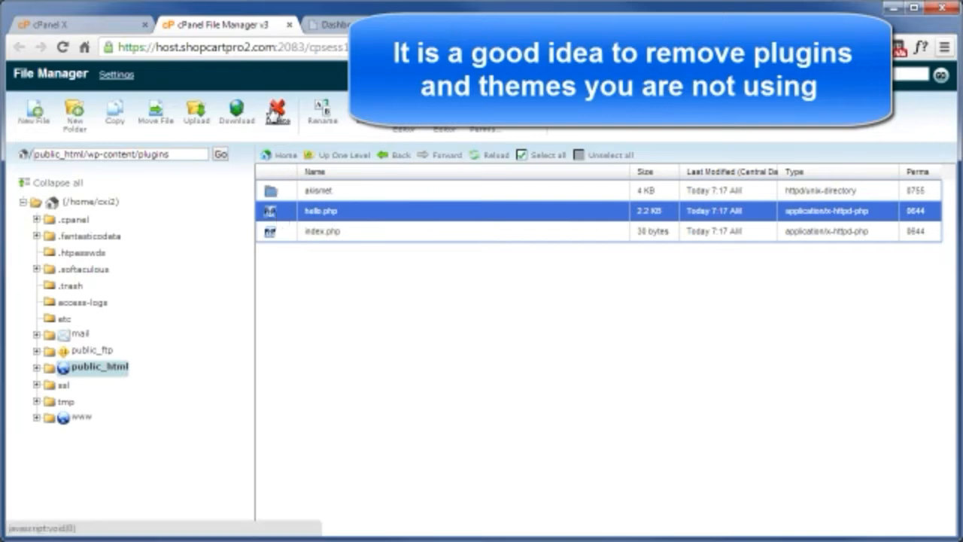
{"action": "left_click", "coordinate": [274, 112]}
{"action": "left_click", "coordinate": [584, 346]}
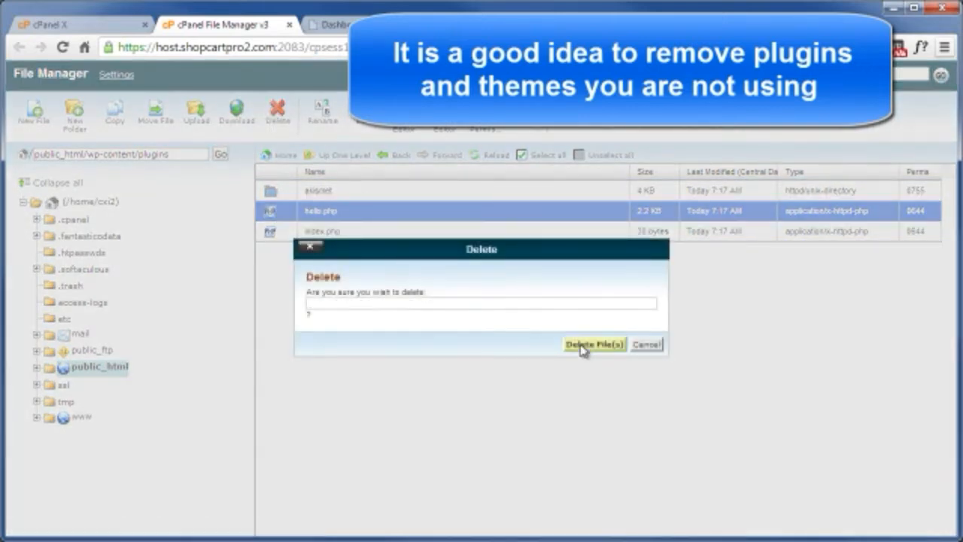
Step: Delete the unused twentythirteen theme folder from public_html/wp-content/themes
{"action": "left_click", "coordinate": [340, 156]}
{"action": "double_click", "coordinate": [279, 215]}
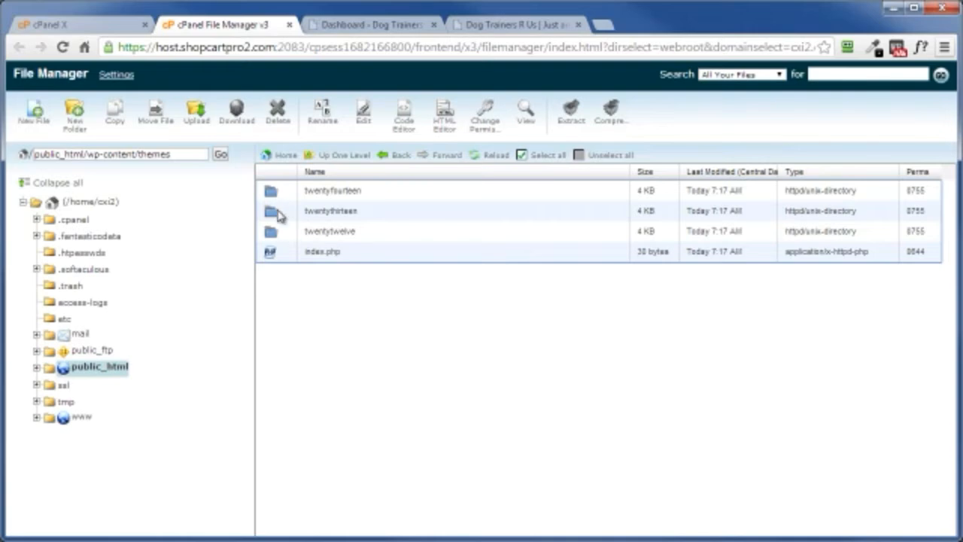
{"action": "left_click", "coordinate": [280, 214]}
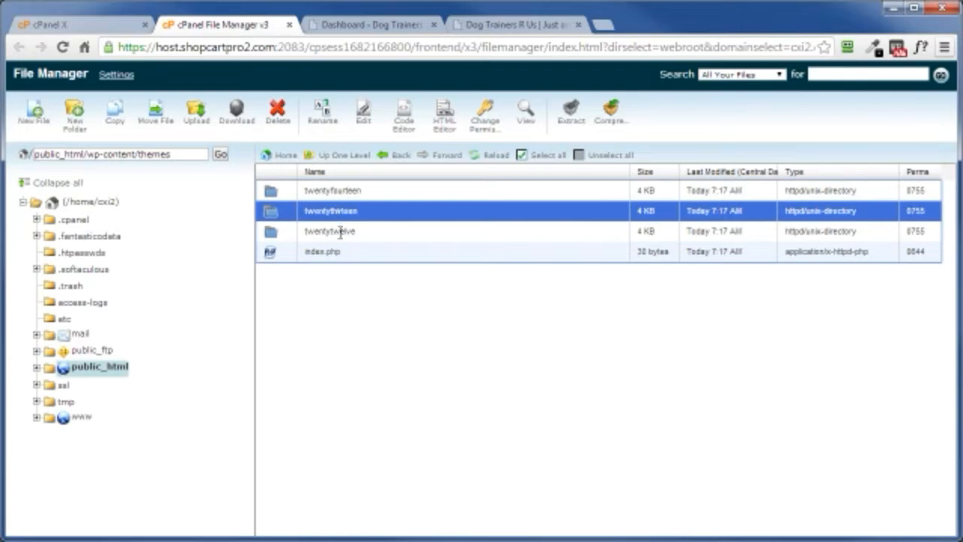
{"action": "left_click", "coordinate": [277, 113]}
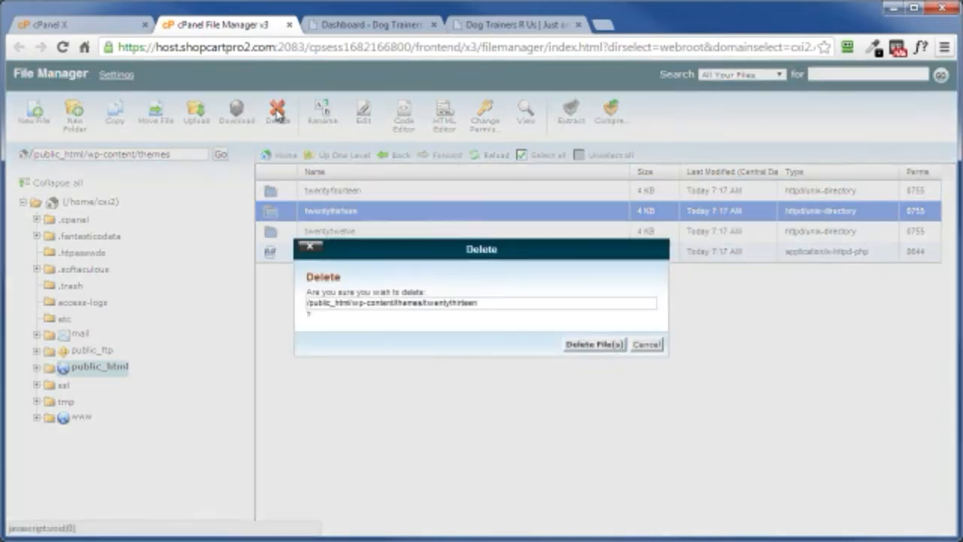
{"action": "left_click", "coordinate": [602, 344]}
Step: Return to public_html, close the File Manager and switch to the Dog Trainers R Us site to view it
{"action": "left_click", "coordinate": [342, 157]}
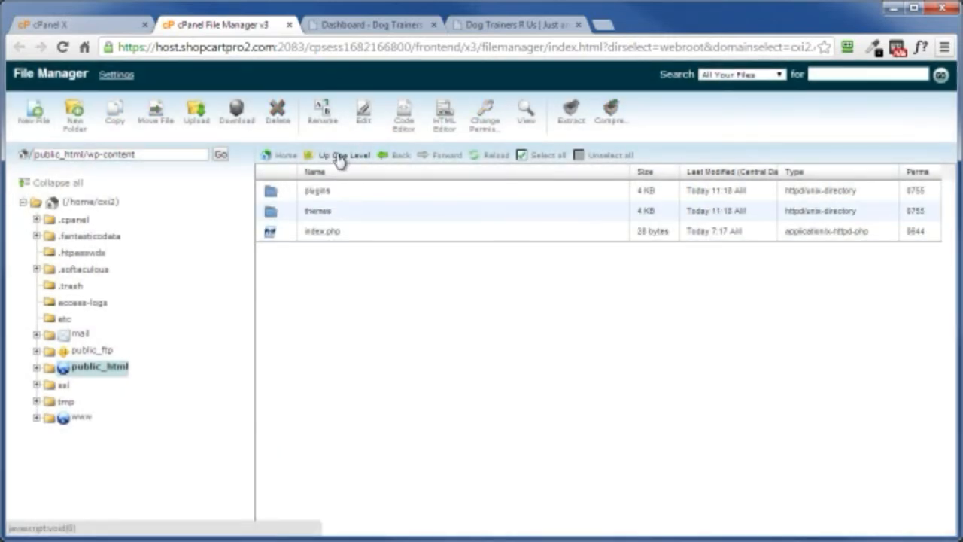
{"action": "left_click", "coordinate": [340, 157]}
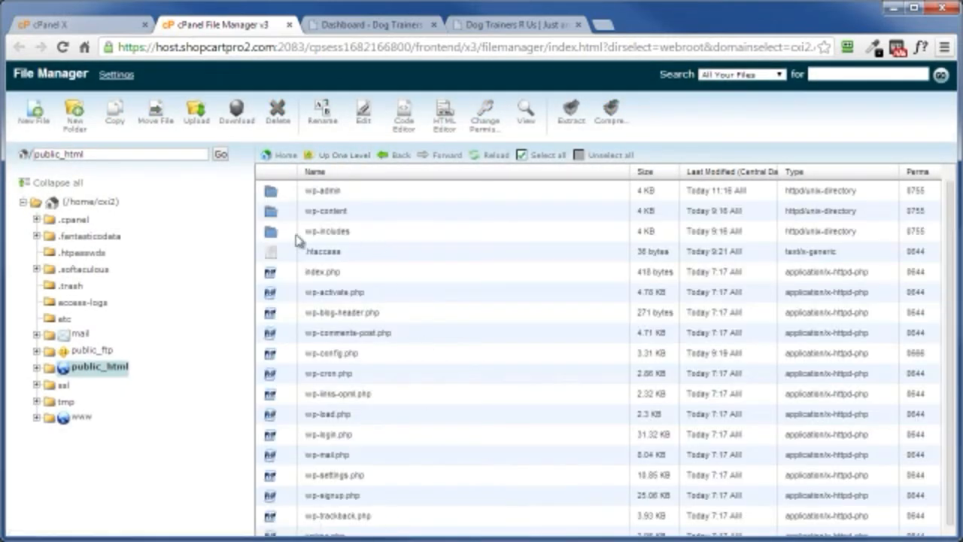
{"action": "left_click", "coordinate": [289, 26]}
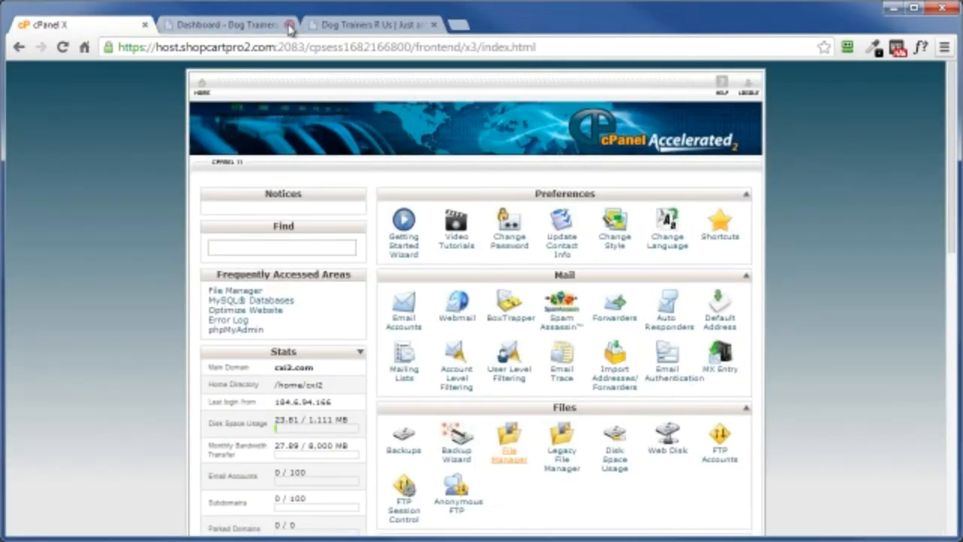
{"action": "left_click", "coordinate": [358, 28]}
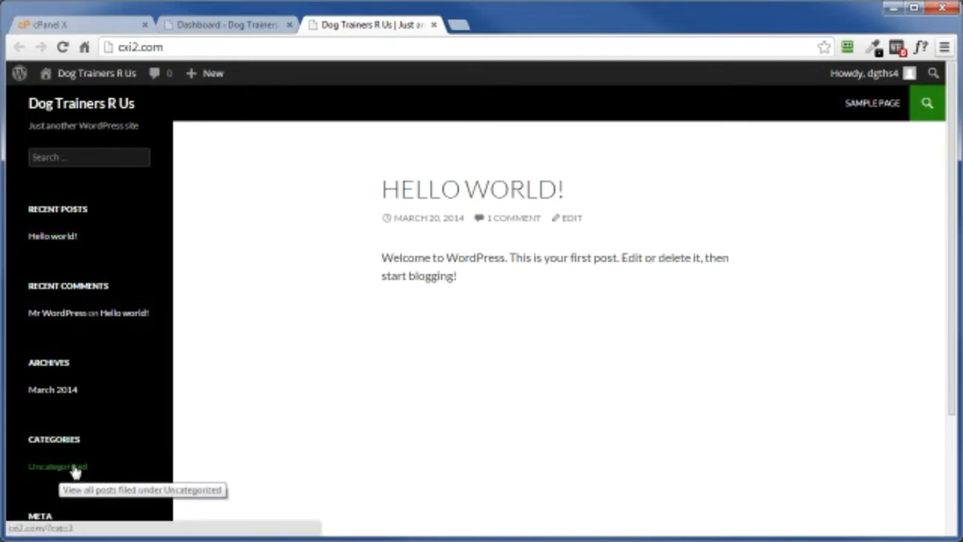
Step: Look over the site's front page, and in the WordPress dashboard move the Hello world! post to the trash
{"action": "scroll", "coordinate": [125, 455], "scroll_direction": "down", "scroll_amount": 2}
{"action": "scroll", "coordinate": [124, 455], "scroll_direction": "up", "scroll_amount": 2}
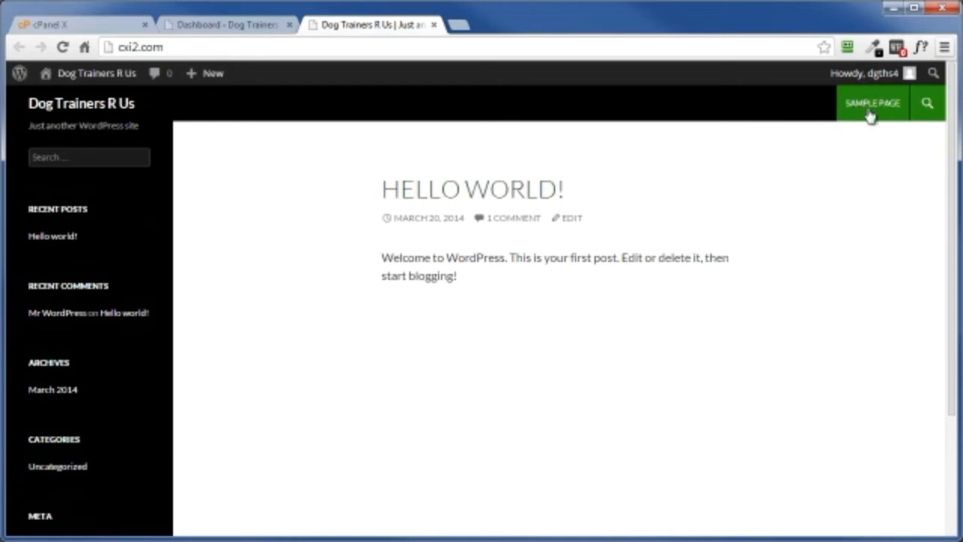
{"action": "left_click", "coordinate": [210, 27]}
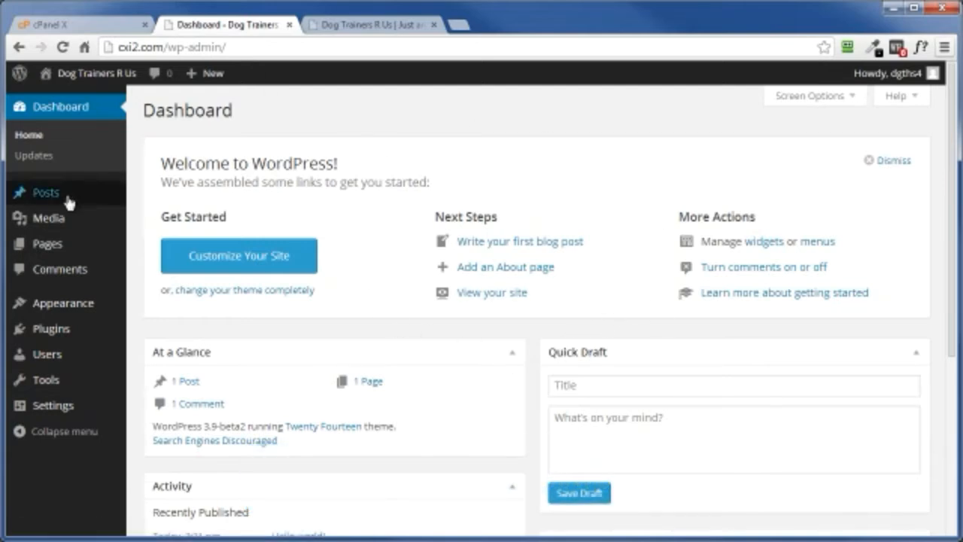
{"action": "left_click", "coordinate": [43, 195]}
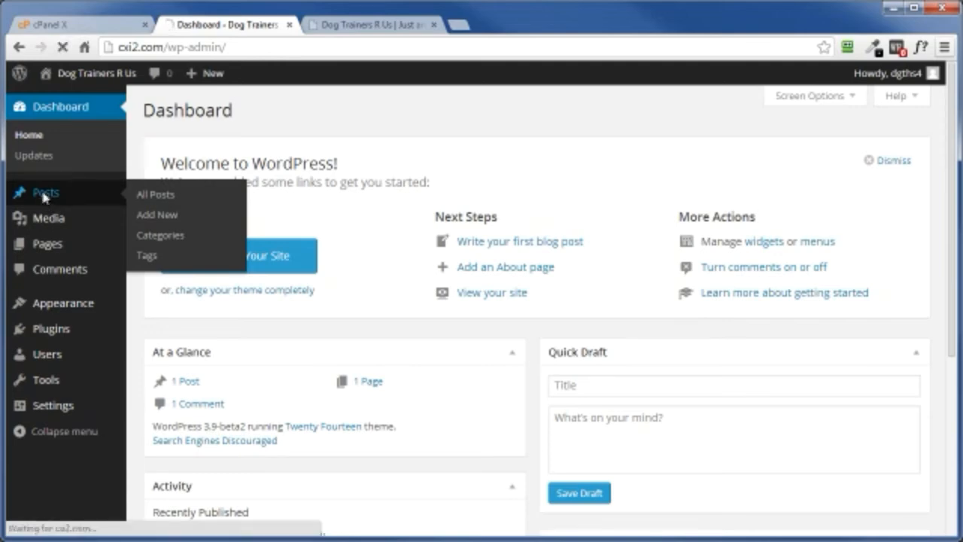
{"action": "left_click", "coordinate": [271, 245]}
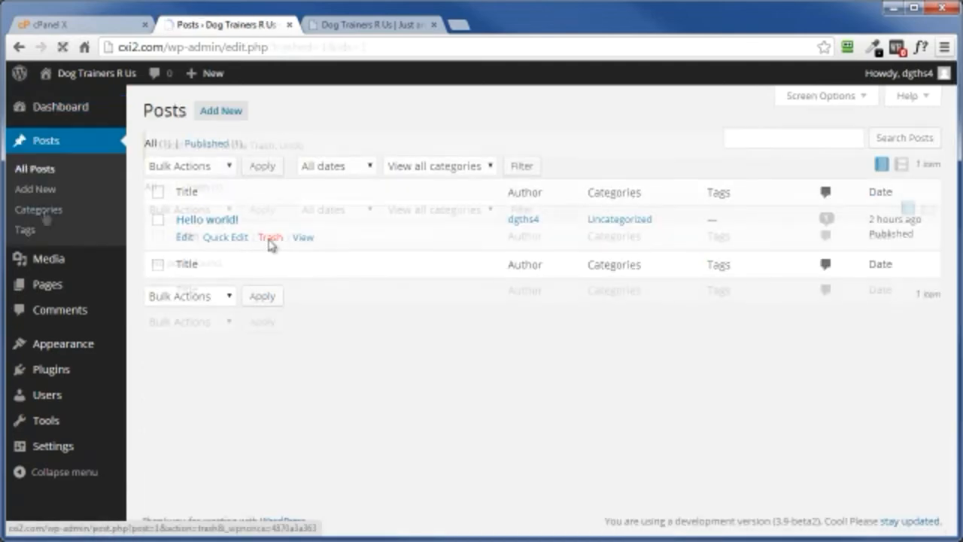
Step: Rename the Uncategorized post category to Dog Training, set its slug to dog-training and update the category
{"action": "left_click", "coordinate": [39, 210]}
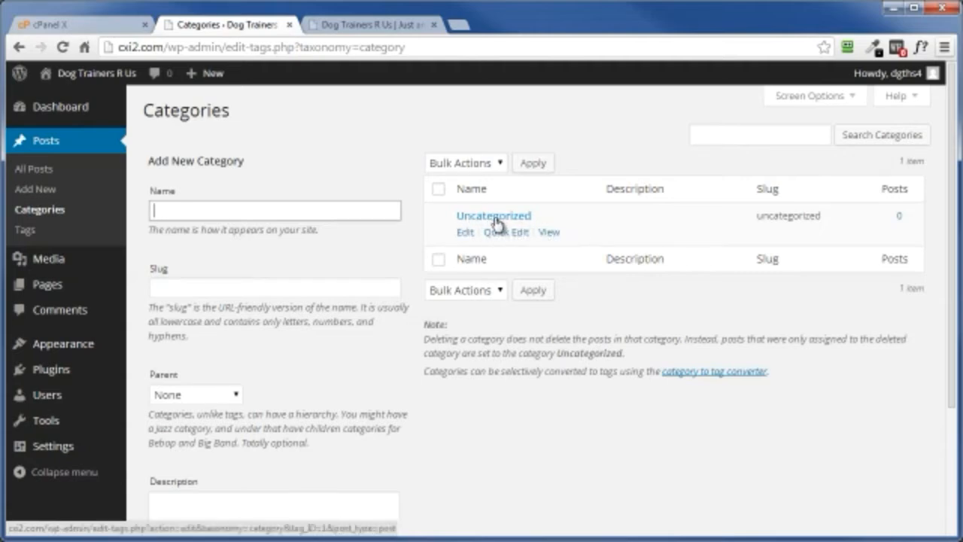
{"action": "left_click", "coordinate": [464, 233]}
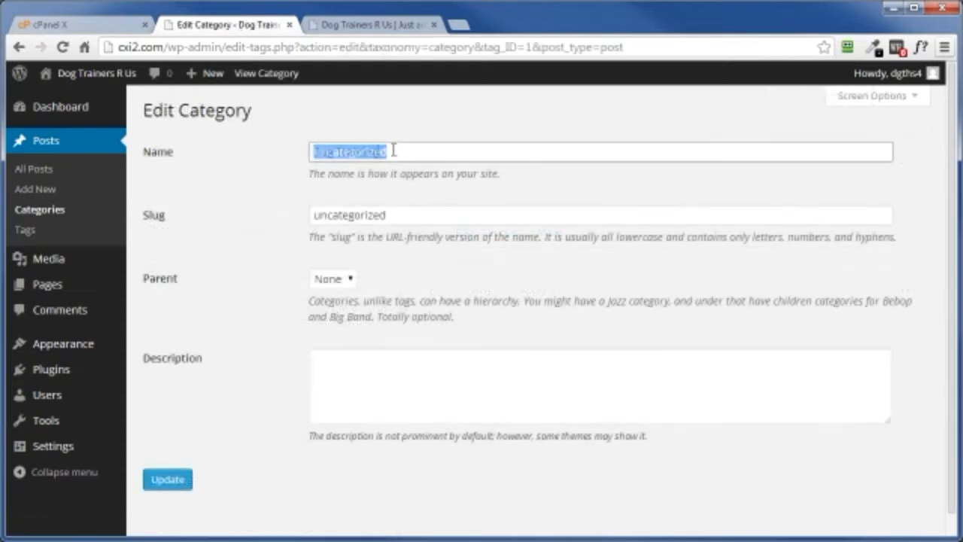
{"action": "type", "text": "Dog Training"}
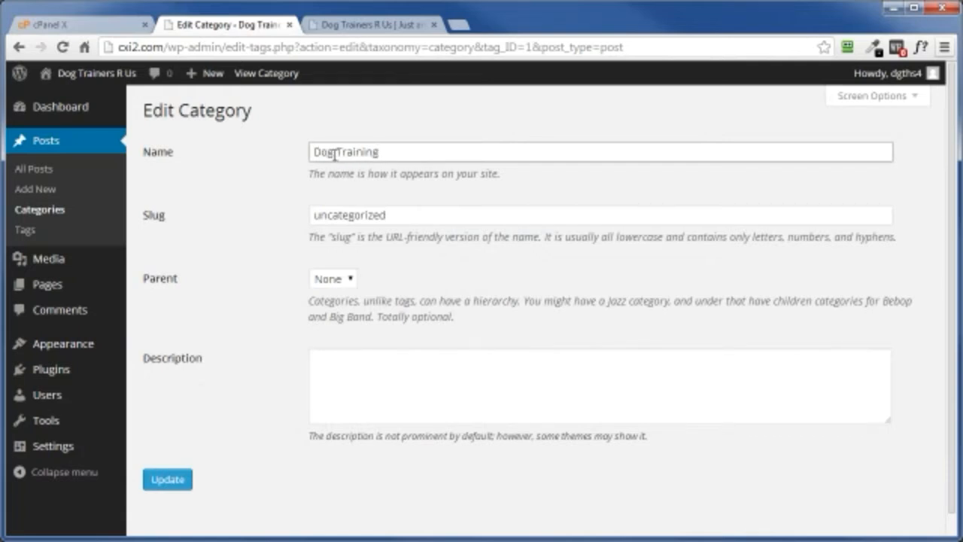
{"action": "left_click", "coordinate": [335, 183]}
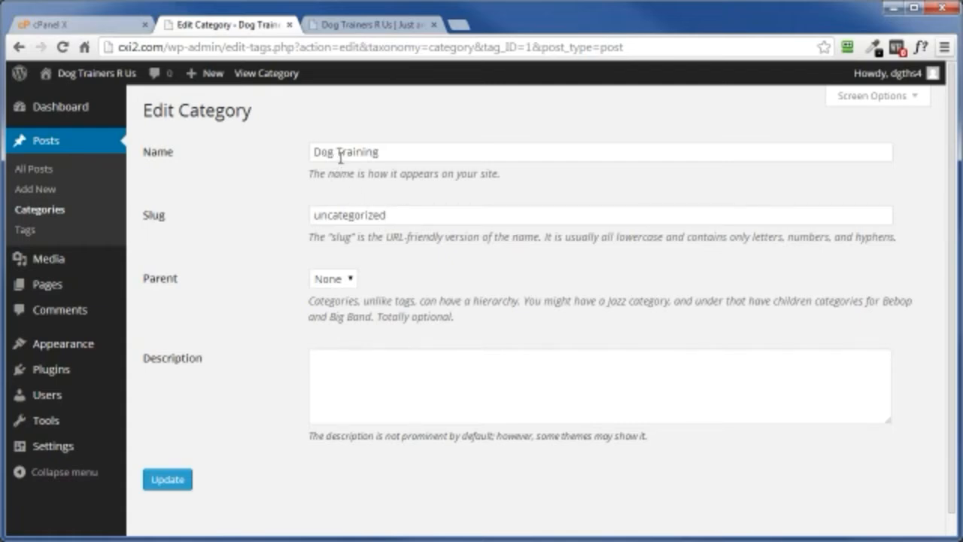
{"action": "left_click_drag", "start_coordinate": [402, 217], "coordinate": [310, 218]}
{"action": "type", "text": "dog-training"}
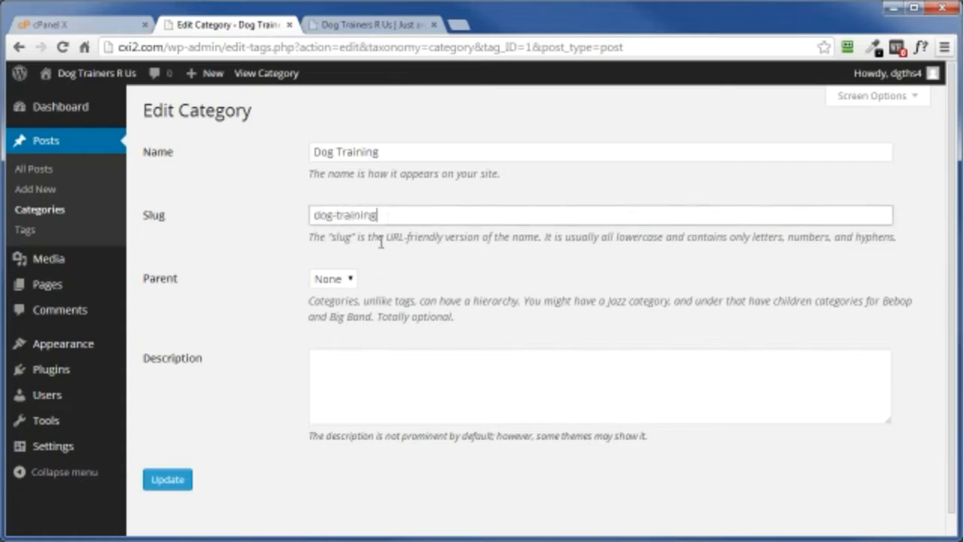
{"action": "left_click", "coordinate": [221, 452]}
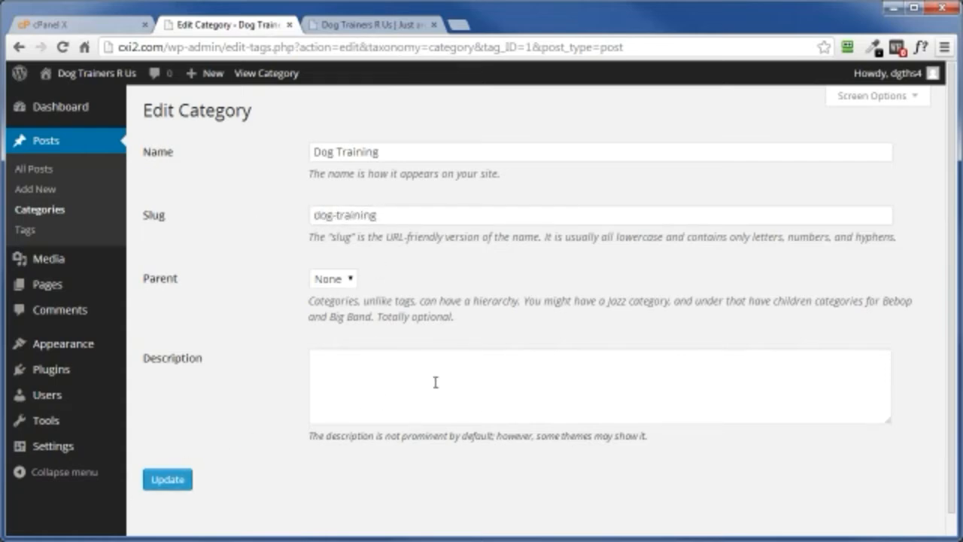
{"action": "left_click", "coordinate": [166, 481]}
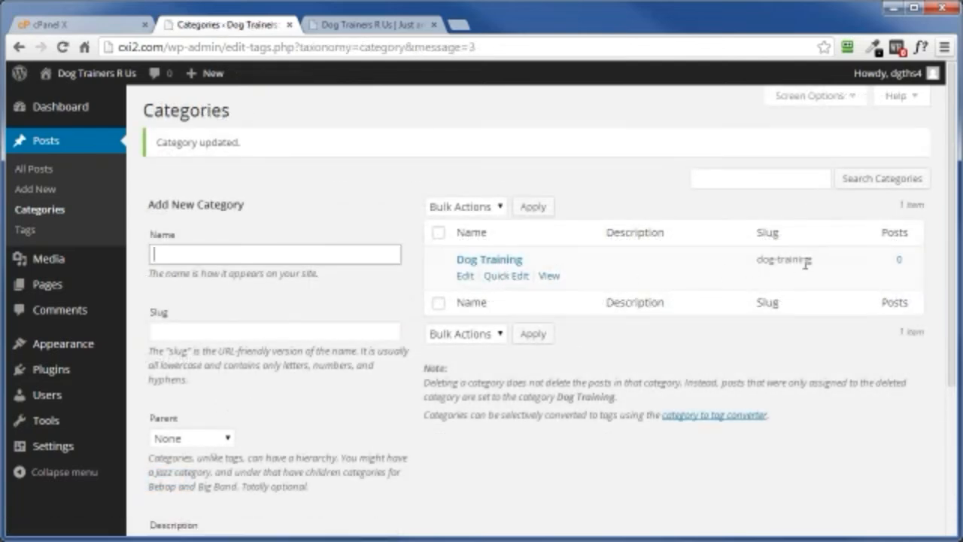
Step: Check the comments list and move the Sample Page to the trash
{"action": "left_click", "coordinate": [54, 312]}
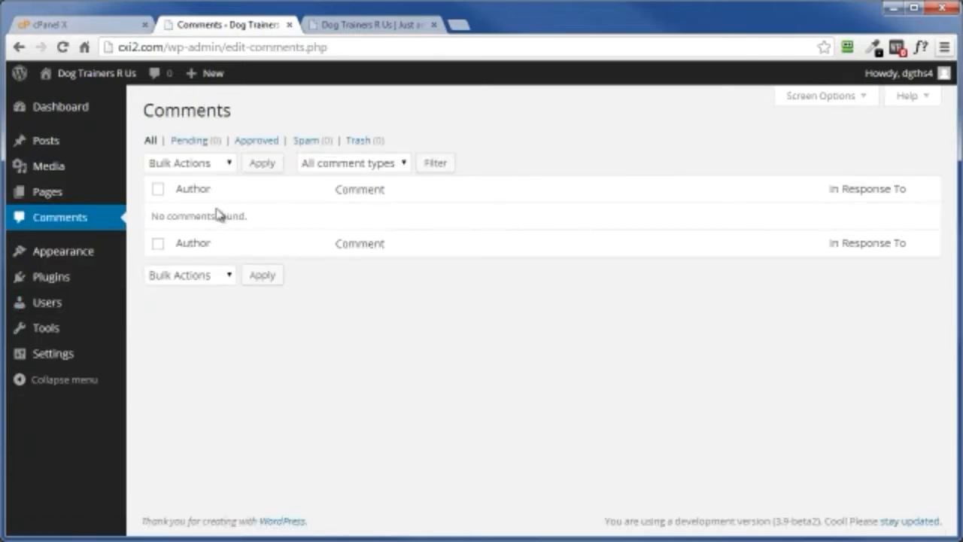
{"action": "left_click", "coordinate": [48, 193]}
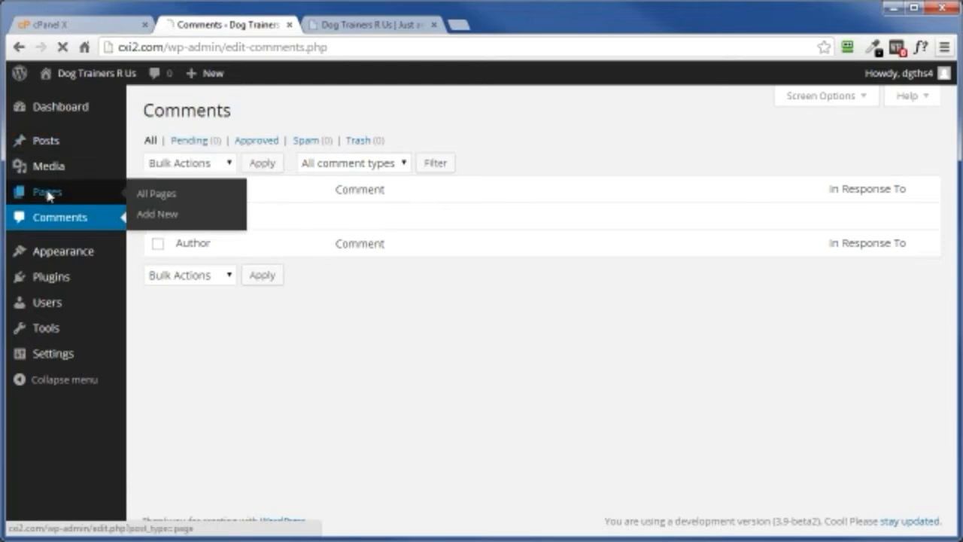
{"action": "mouse_move", "coordinate": [189, 218]}
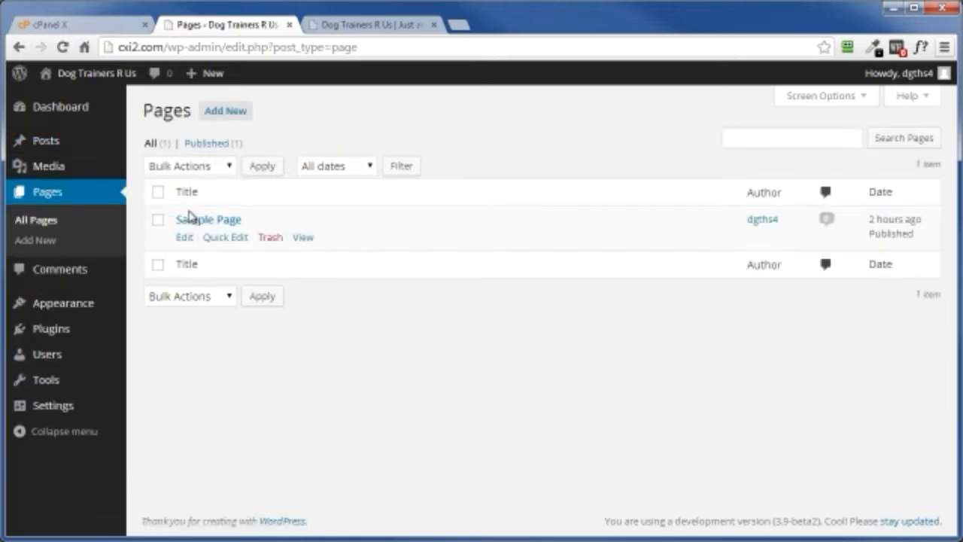
{"action": "left_click", "coordinate": [269, 238]}
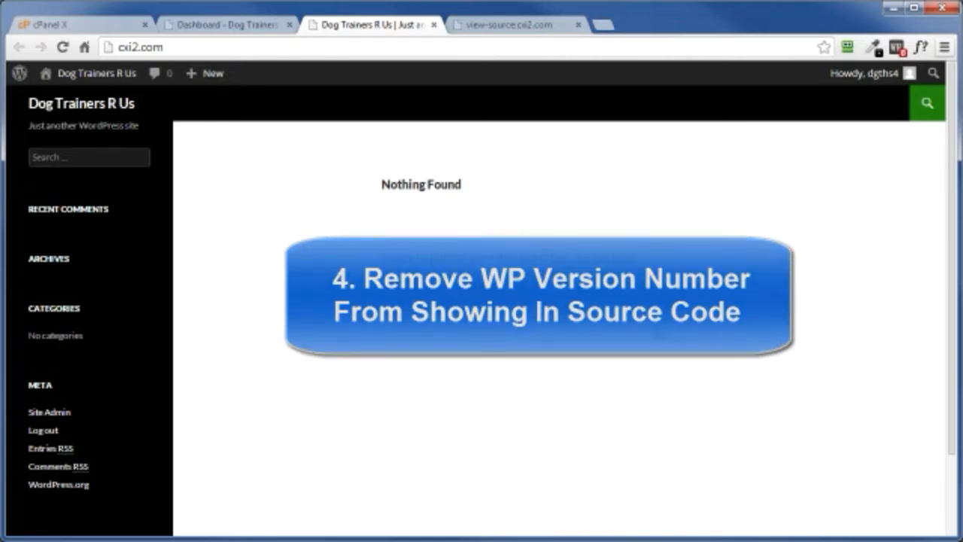
Step: Examine the site's page source for WordPress version numbers in the stylesheet links and generator tag, and close the source view
{"action": "right_click", "coordinate": [356, 307]}
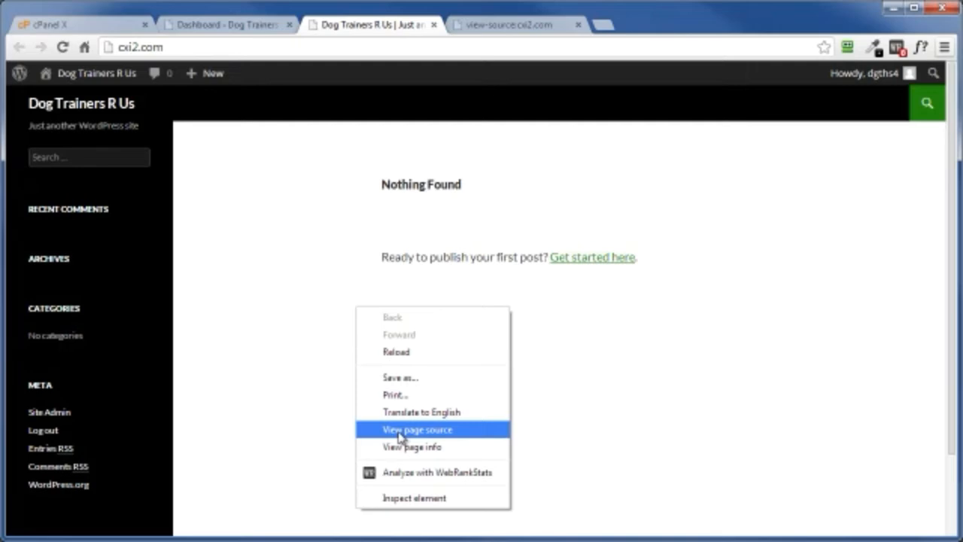
{"action": "left_click", "coordinate": [516, 25]}
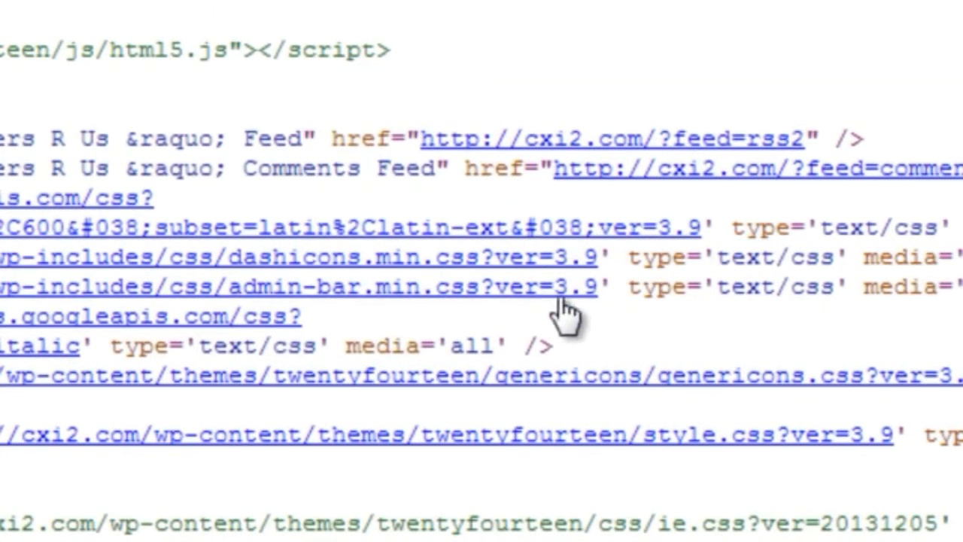
{"action": "scroll", "coordinate": [134, 490], "scroll_direction": "down", "scroll_amount": 3}
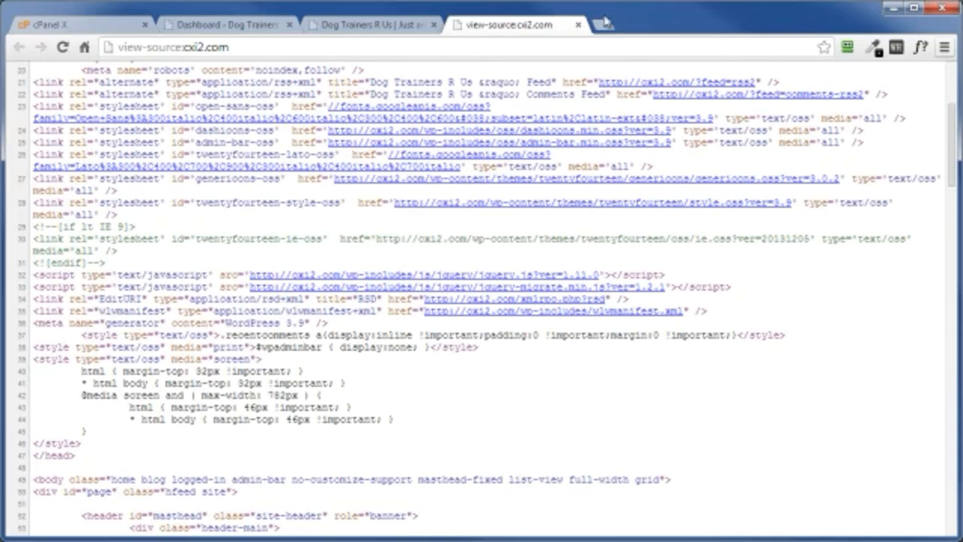
{"action": "left_click", "coordinate": [578, 25]}
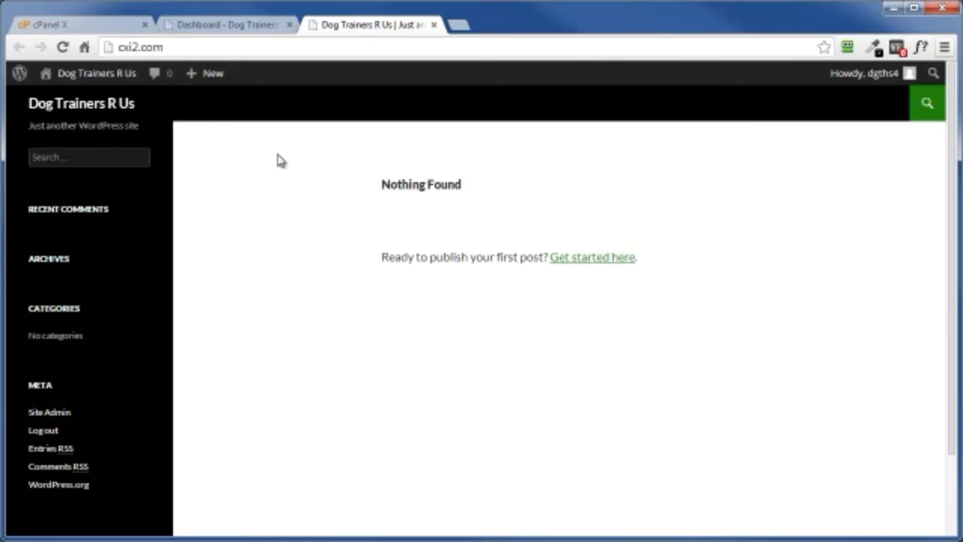
Step: Open the Twenty Fourteen Theme Functions file (functions.php) in the dashboard's theme editor
{"action": "left_click", "coordinate": [224, 27]}
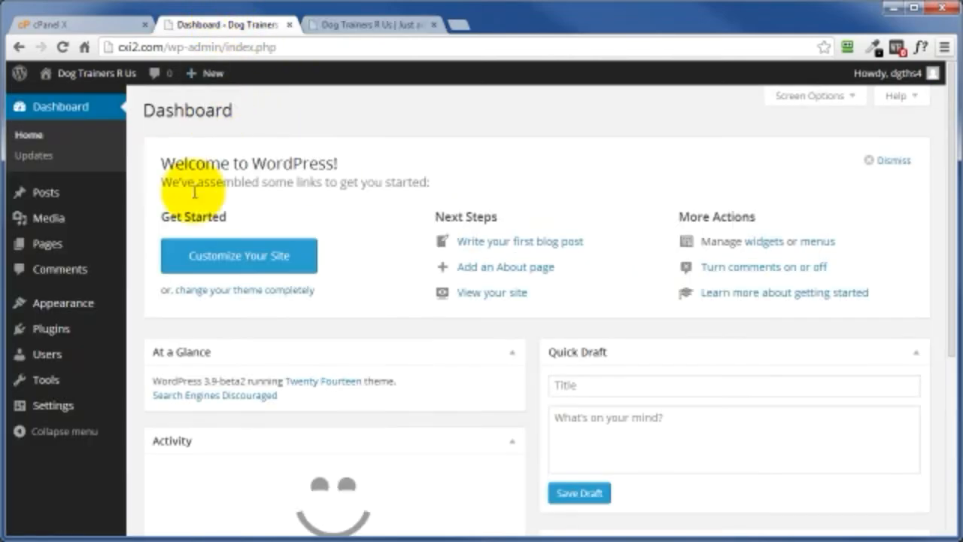
{"action": "mouse_move", "coordinate": [83, 303]}
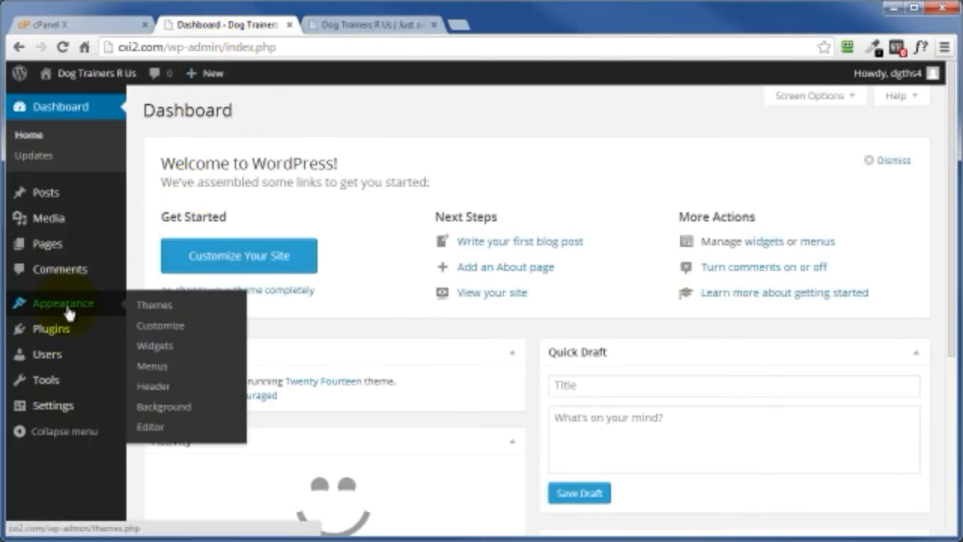
{"action": "left_click", "coordinate": [147, 424]}
{"action": "scroll", "coordinate": [852, 261], "scroll_direction": "down", "scroll_amount": 3}
{"action": "scroll", "coordinate": [853, 261], "scroll_direction": "down", "scroll_amount": 3}
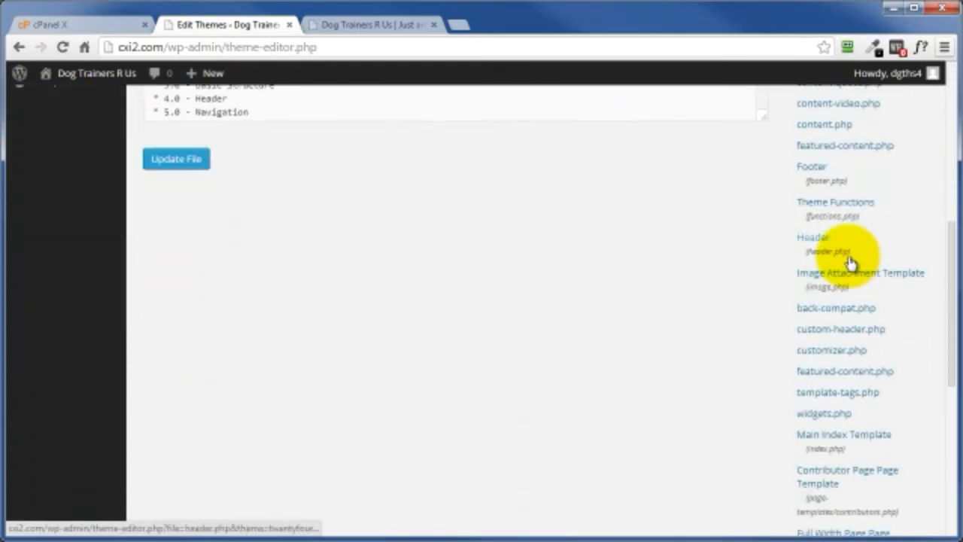
{"action": "scroll", "coordinate": [846, 286], "scroll_direction": "up", "scroll_amount": 1}
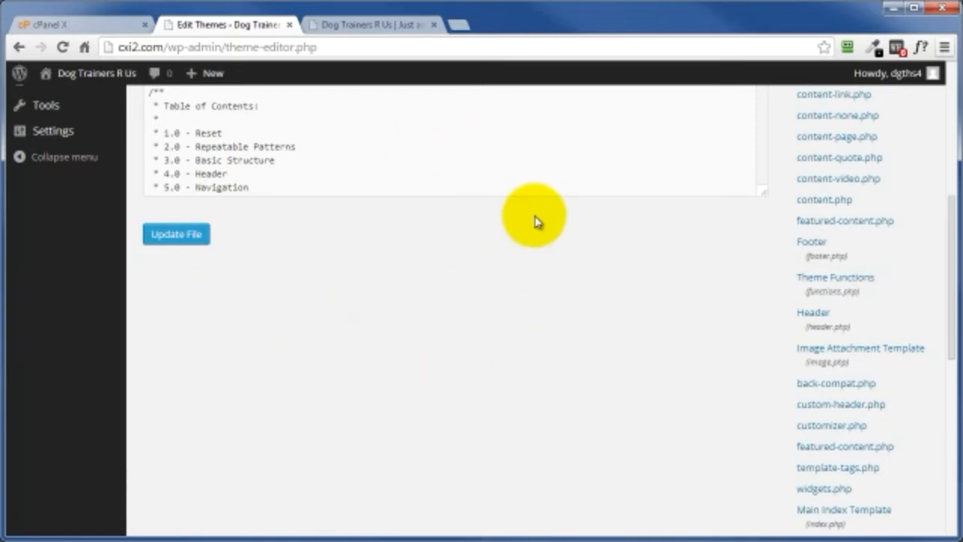
{"action": "scroll", "coordinate": [414, 325], "scroll_direction": "up", "scroll_amount": 1}
{"action": "scroll", "coordinate": [414, 325], "scroll_direction": "up", "scroll_amount": 5}
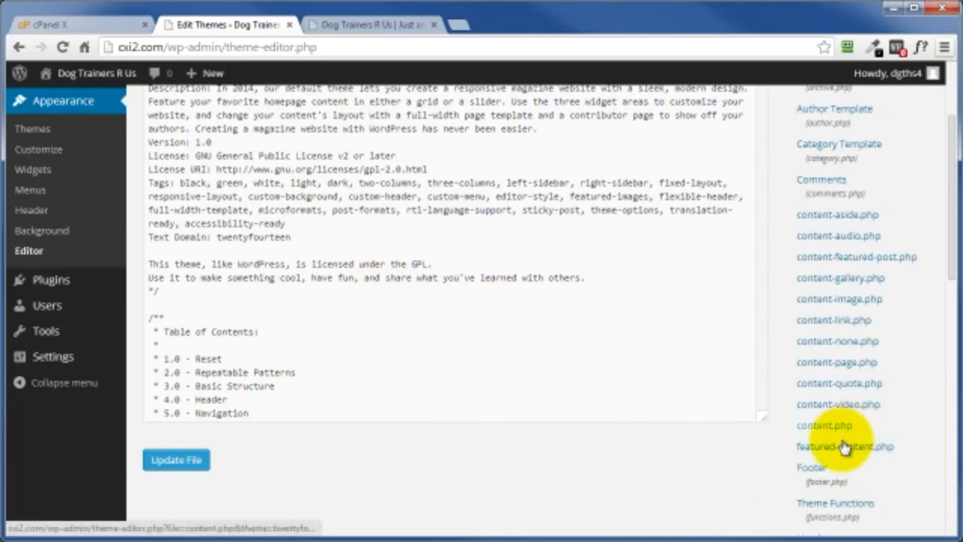
{"action": "left_click", "coordinate": [820, 506]}
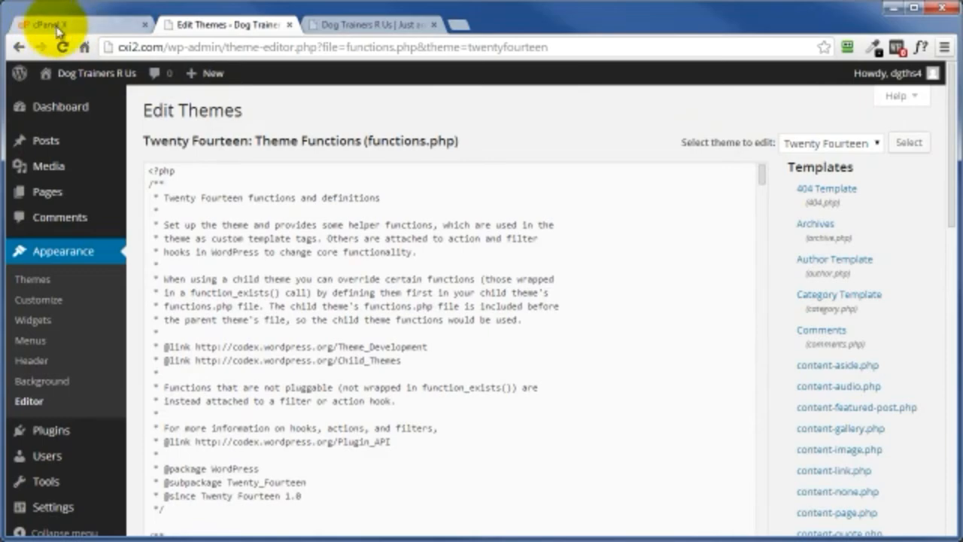
Step: Paste the code removing the WordPress version meta tag and script version parameters at the end of functions.php and update the file
{"action": "left_click_drag", "start_coordinate": [761, 175], "coordinate": [760, 365]}
{"action": "scroll", "coordinate": [778, 377], "scroll_direction": "down", "scroll_amount": 1}
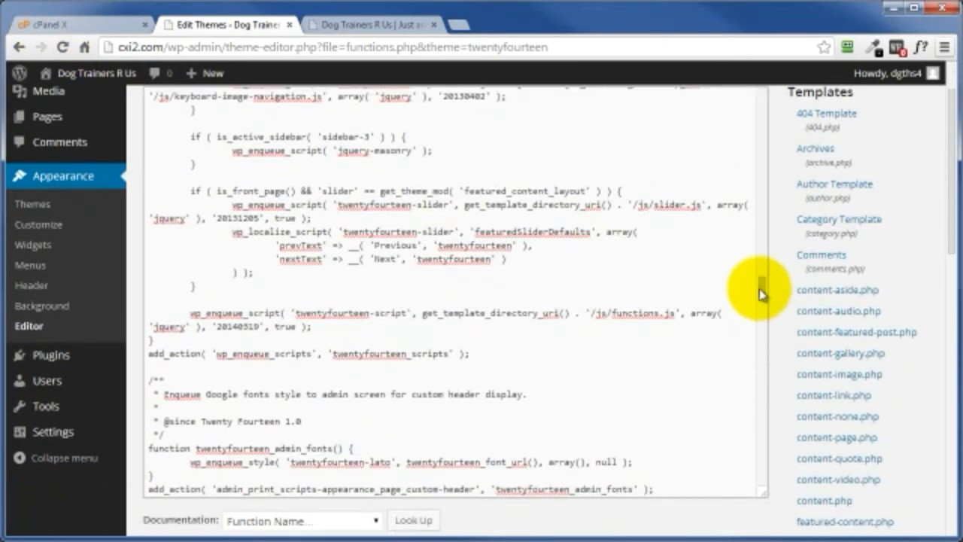
{"action": "left_click_drag", "start_coordinate": [761, 292], "coordinate": [756, 481]}
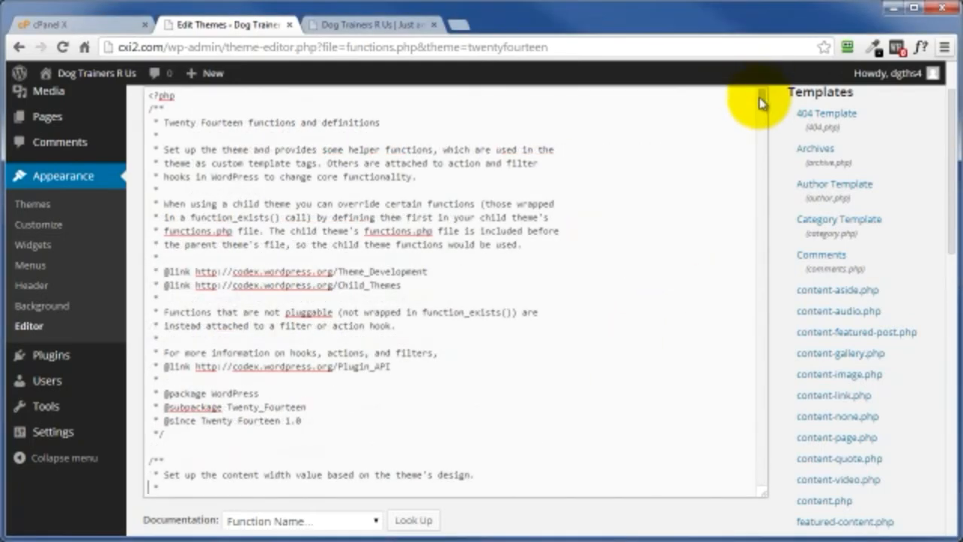
{"action": "left_click_drag", "start_coordinate": [761, 101], "coordinate": [762, 483]}
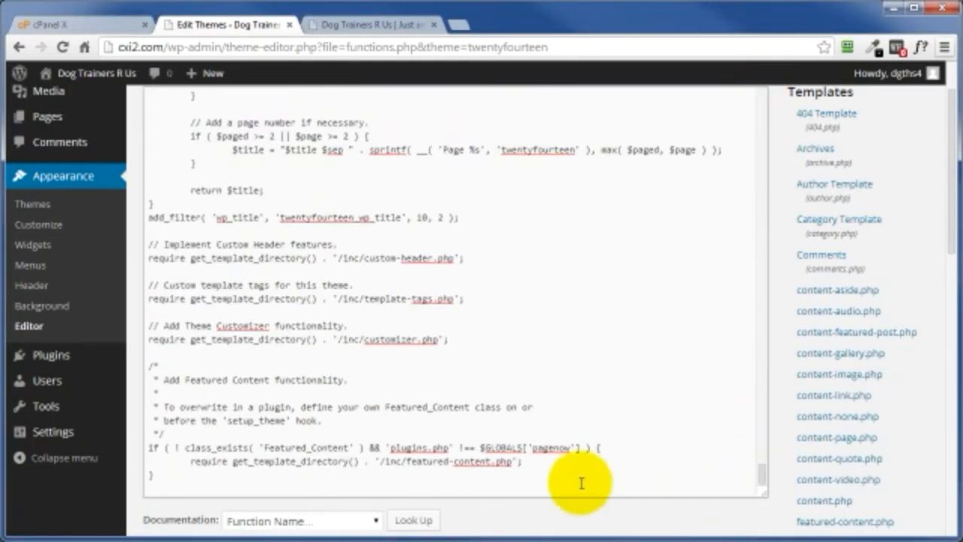
{"action": "right_click", "coordinate": [158, 492]}
{"action": "left_click", "coordinate": [198, 348]}
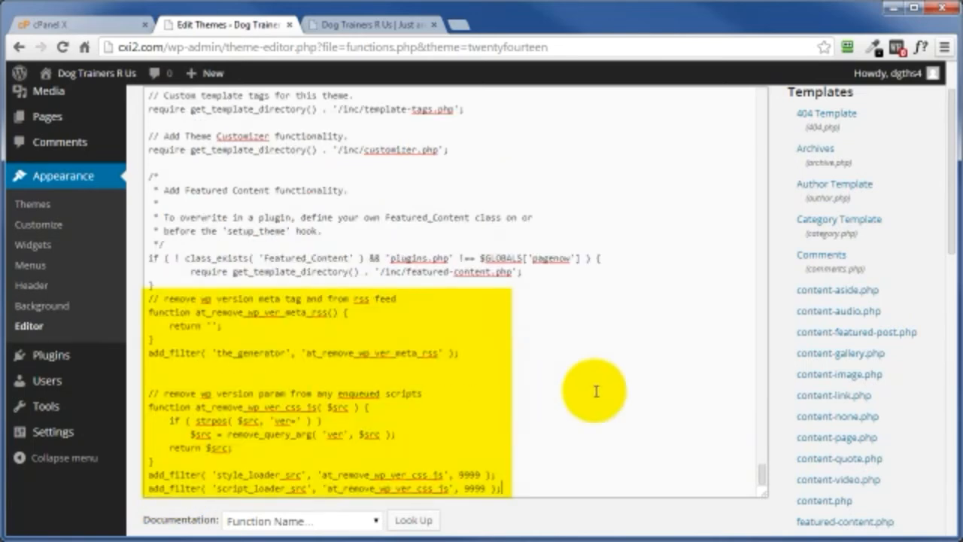
{"action": "scroll", "coordinate": [767, 452], "scroll_direction": "down", "scroll_amount": 3}
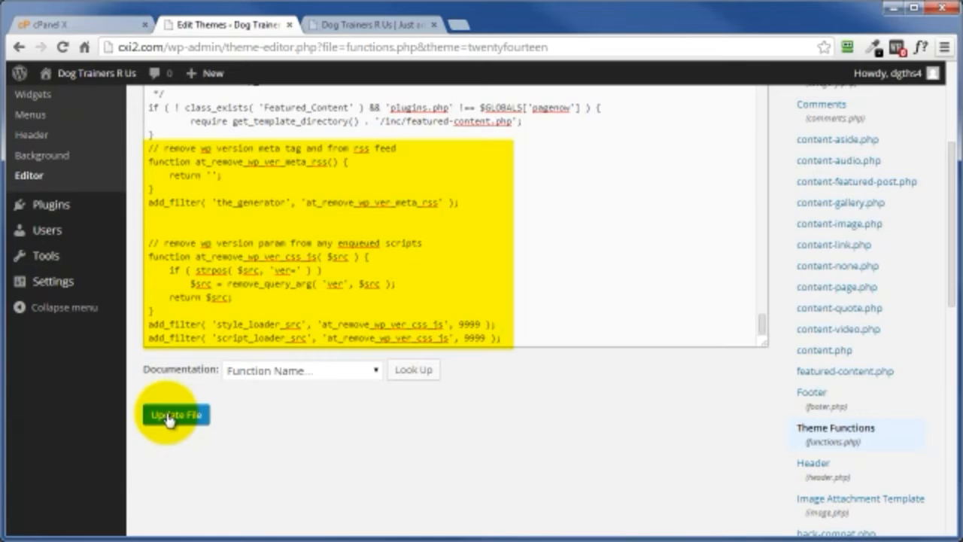
{"action": "left_click", "coordinate": [169, 419]}
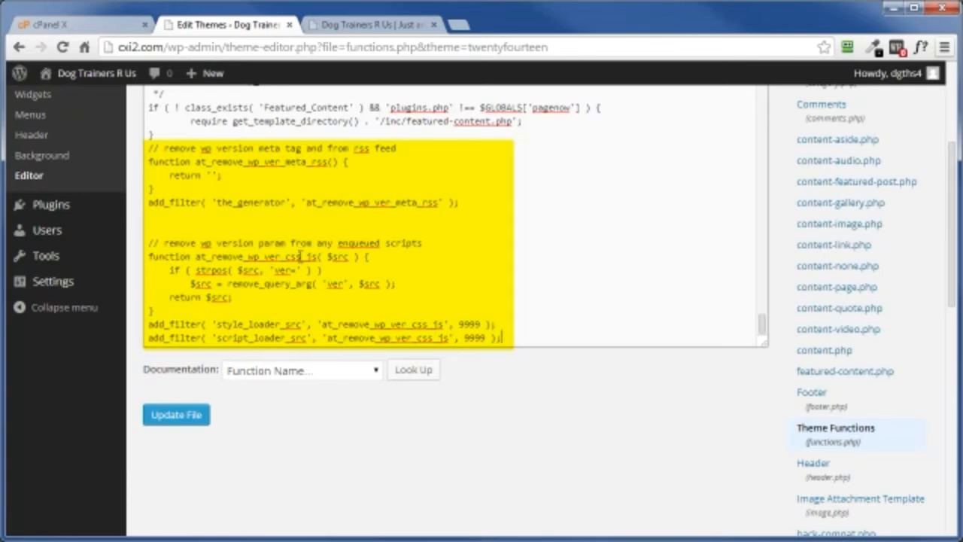
{"action": "left_click", "coordinate": [158, 414]}
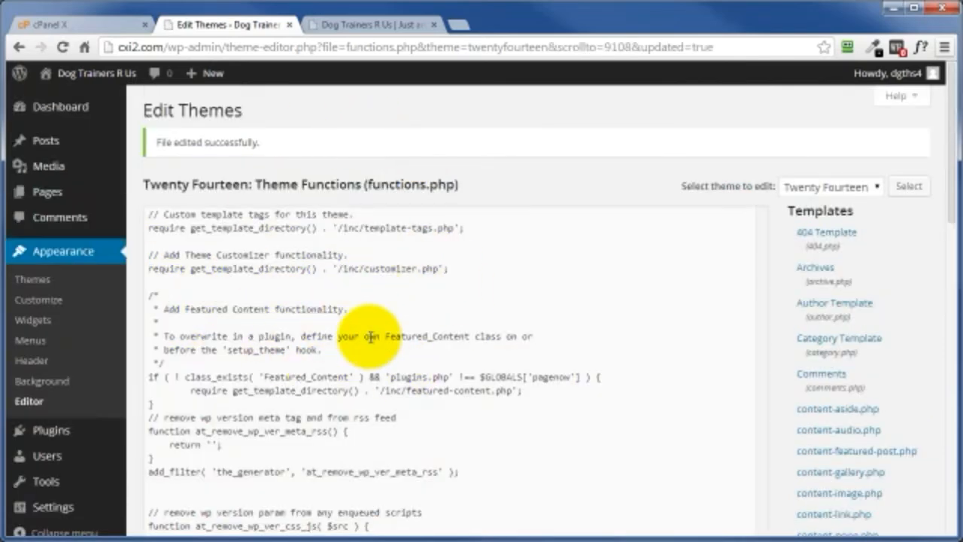
Step: Reload the site's front page, check its page source for WordPress version numbers, and close the source view
{"action": "left_click", "coordinate": [350, 29]}
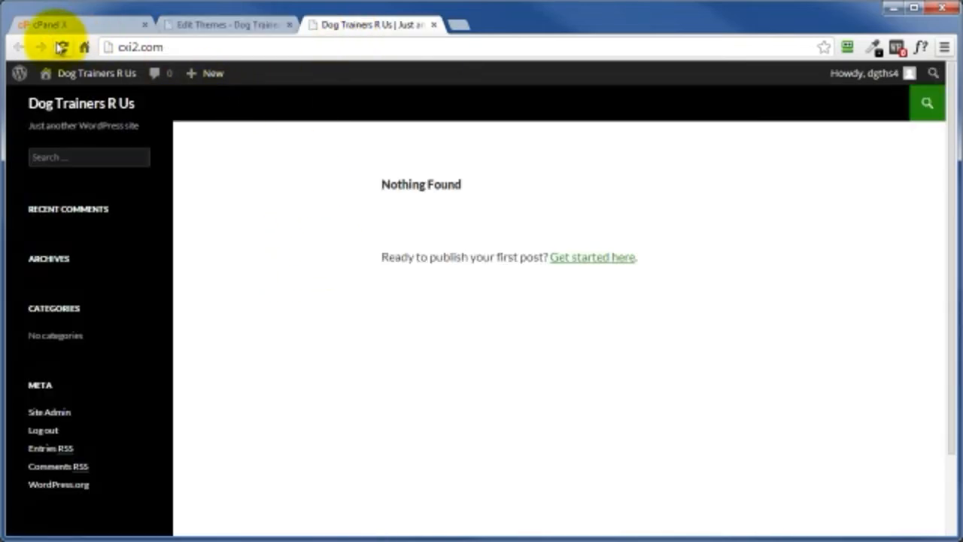
{"action": "left_click", "coordinate": [62, 49]}
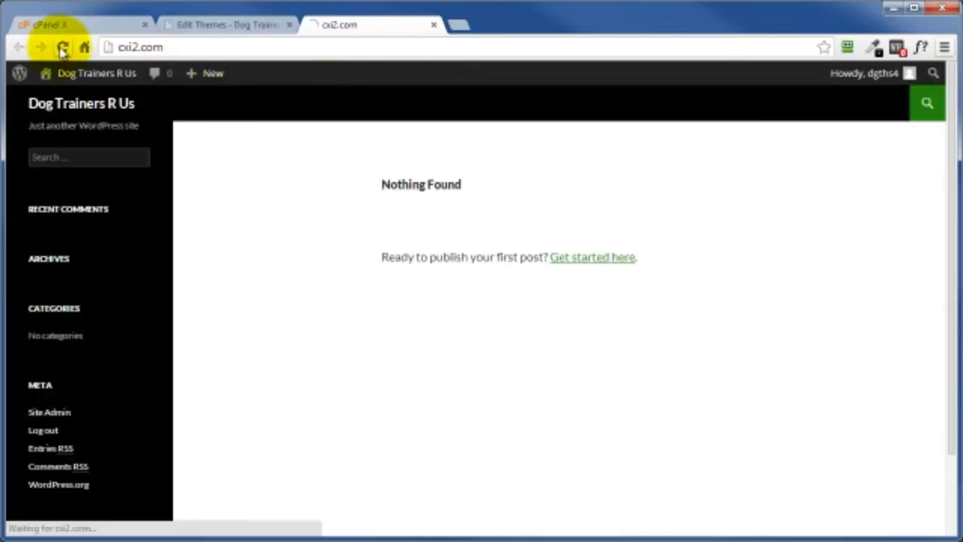
{"action": "right_click", "coordinate": [268, 169]}
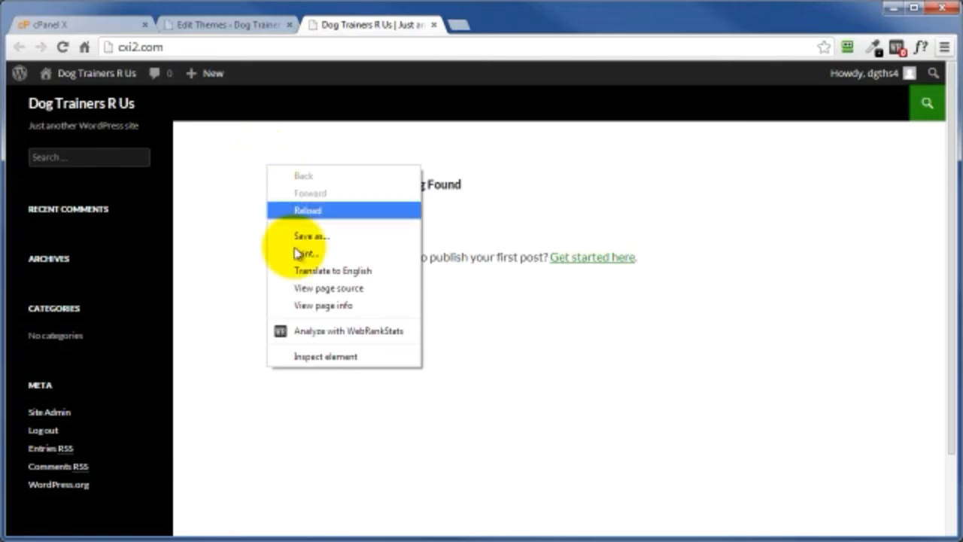
{"action": "left_click", "coordinate": [318, 290]}
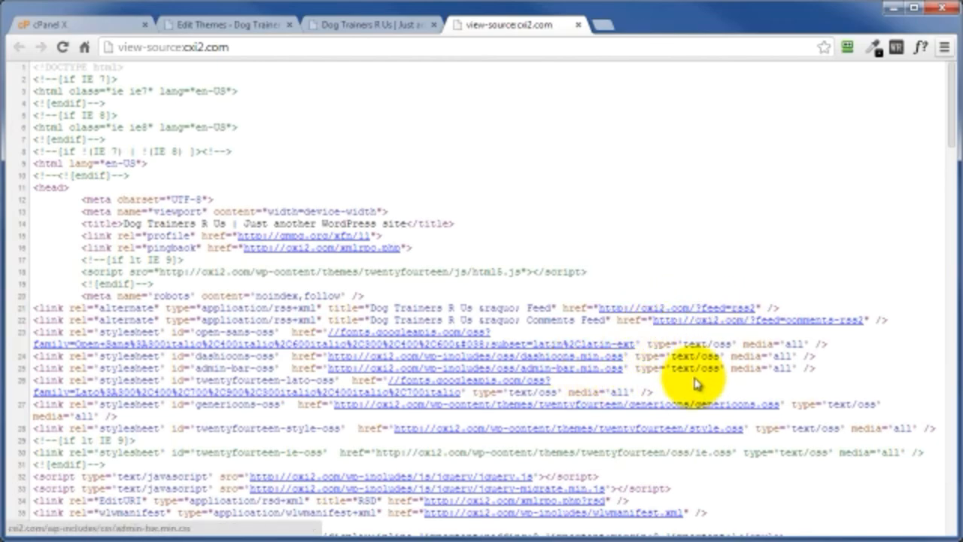
{"action": "scroll", "coordinate": [681, 373], "scroll_direction": "down", "scroll_amount": 2}
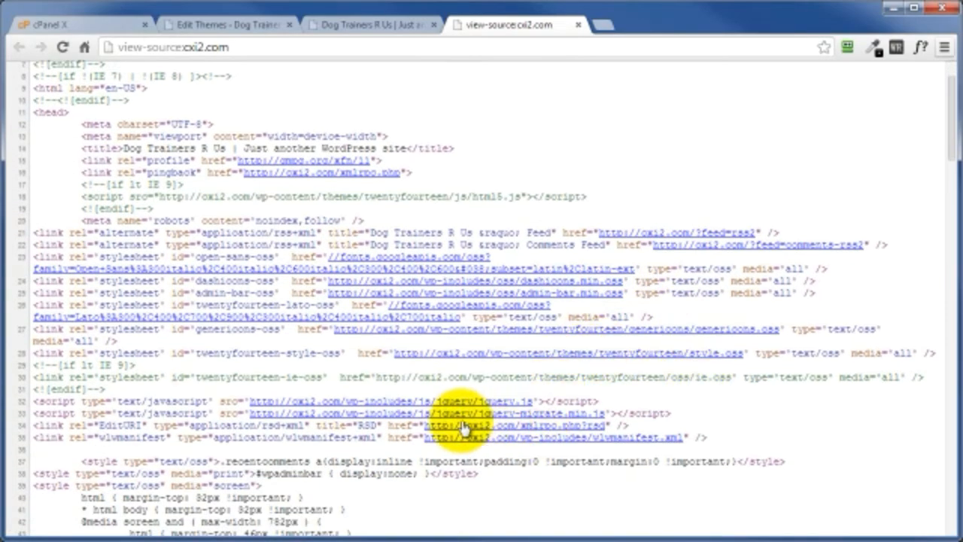
{"action": "scroll", "coordinate": [451, 407], "scroll_direction": "up", "scroll_amount": 2}
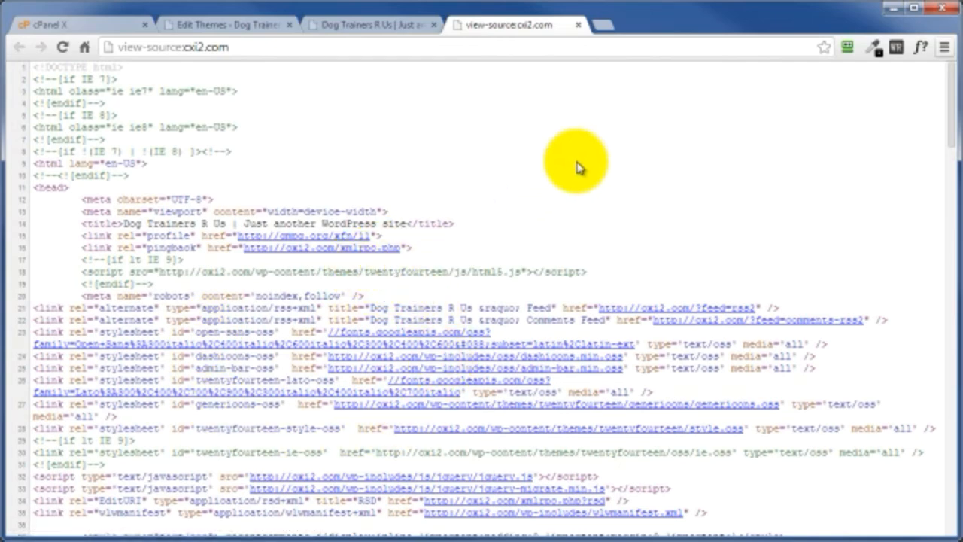
{"action": "left_click", "coordinate": [578, 27]}
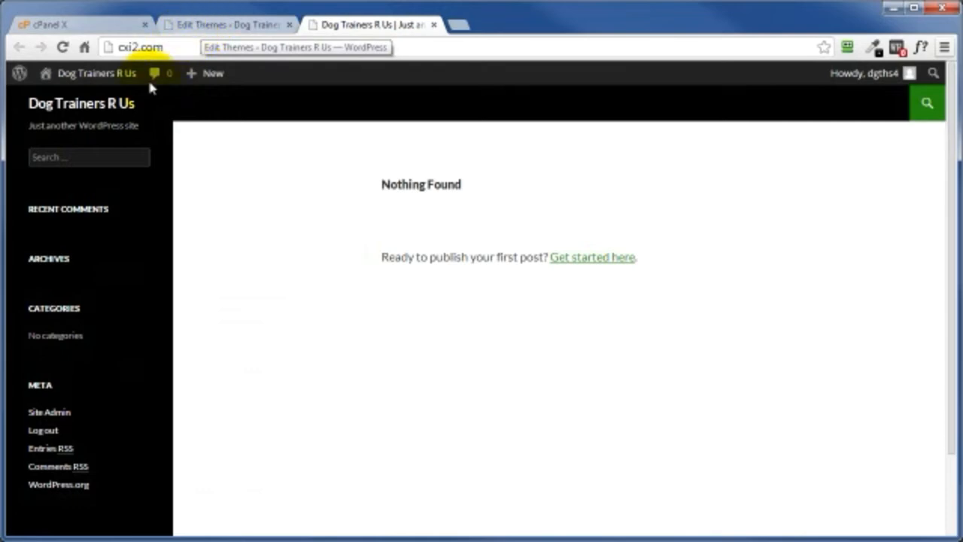
Step: Open phpMyAdmin from cPanel, inspect the administrator's ID in the fjgh5_users table of the cxi2_dthf4 database, and close phpMyAdmin
{"action": "left_click", "coordinate": [75, 25]}
{"action": "scroll", "coordinate": [140, 351], "scroll_direction": "down", "scroll_amount": 5}
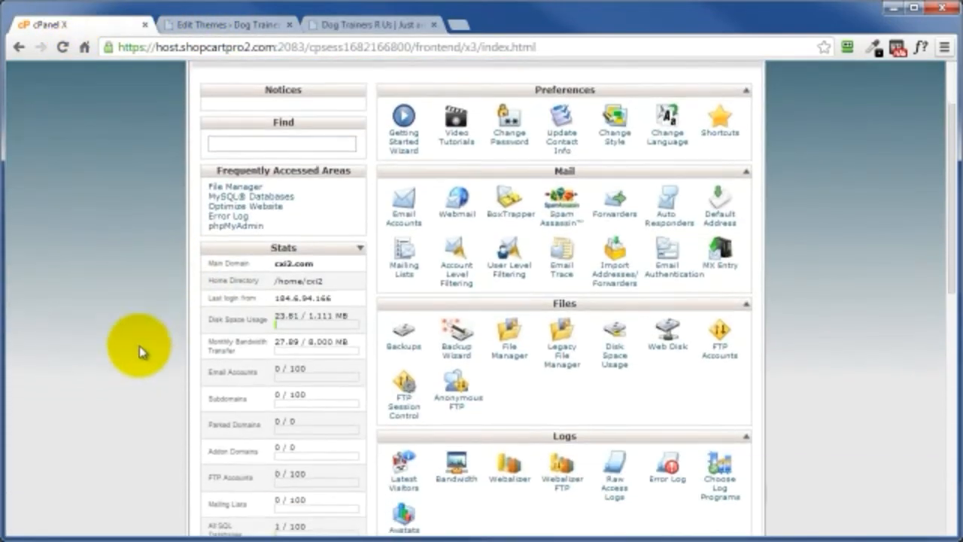
{"action": "scroll", "coordinate": [129, 350], "scroll_direction": "down", "scroll_amount": 1}
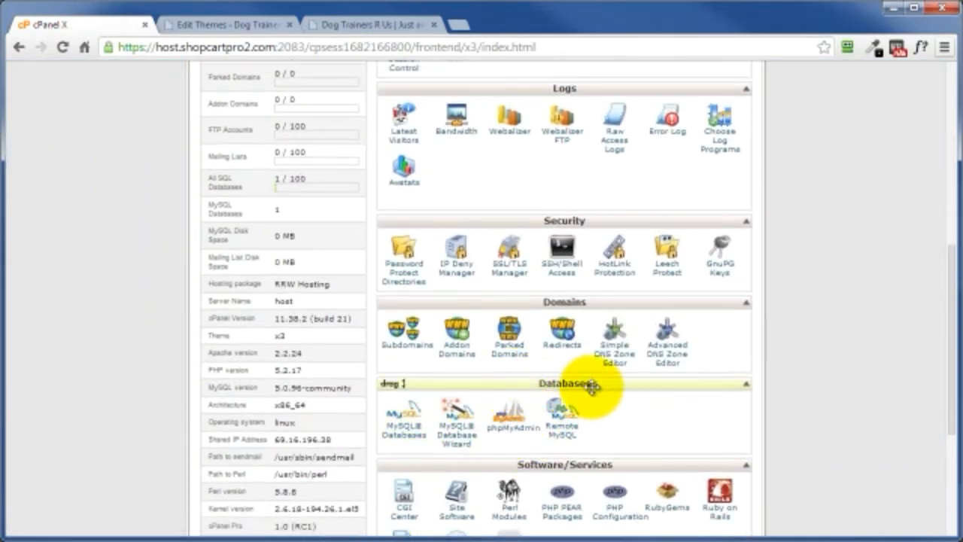
{"action": "left_click", "coordinate": [510, 430]}
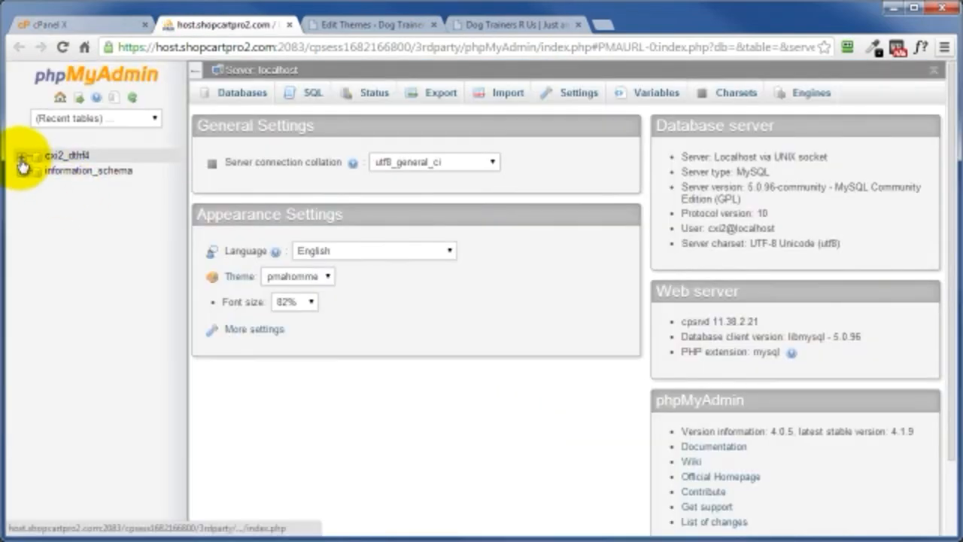
{"action": "left_click", "coordinate": [22, 157]}
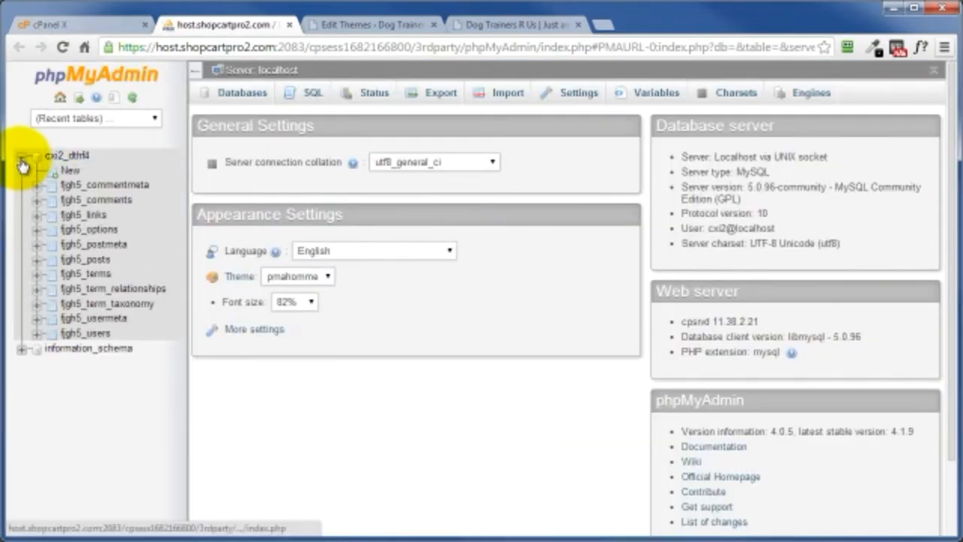
{"action": "left_click", "coordinate": [97, 336]}
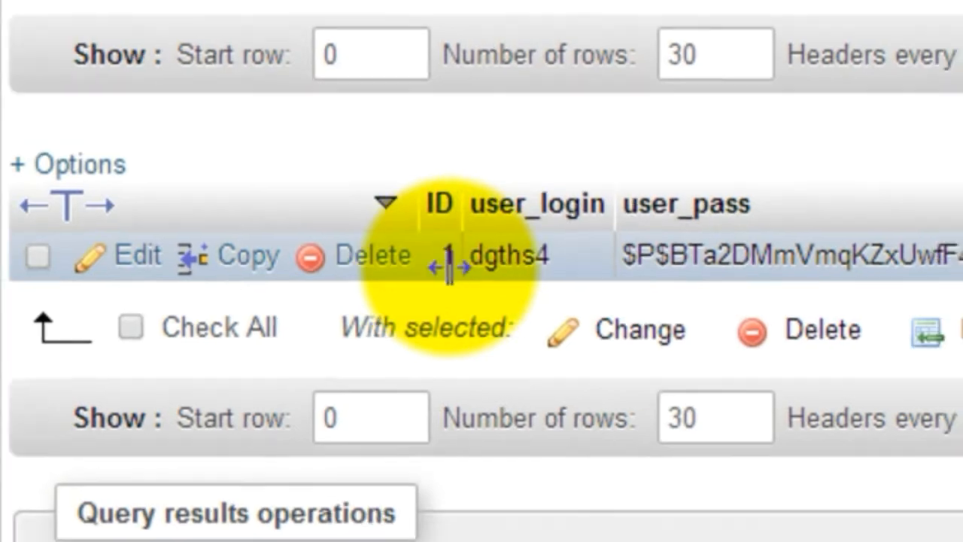
{"action": "left_click_drag", "start_coordinate": [455, 260], "coordinate": [458, 263]}
{"action": "left_click_drag", "start_coordinate": [392, 299], "coordinate": [394, 302]}
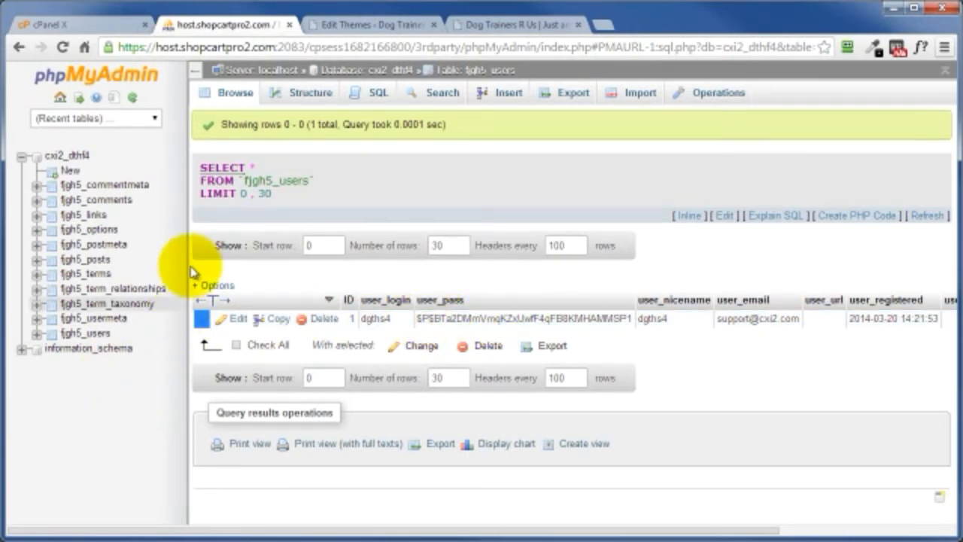
{"action": "left_click", "coordinate": [290, 27]}
Step: Add a new WordPress user with the Administrator role, filling in the username, e-mail, first and last name, password and repeated password
{"action": "left_click", "coordinate": [256, 29]}
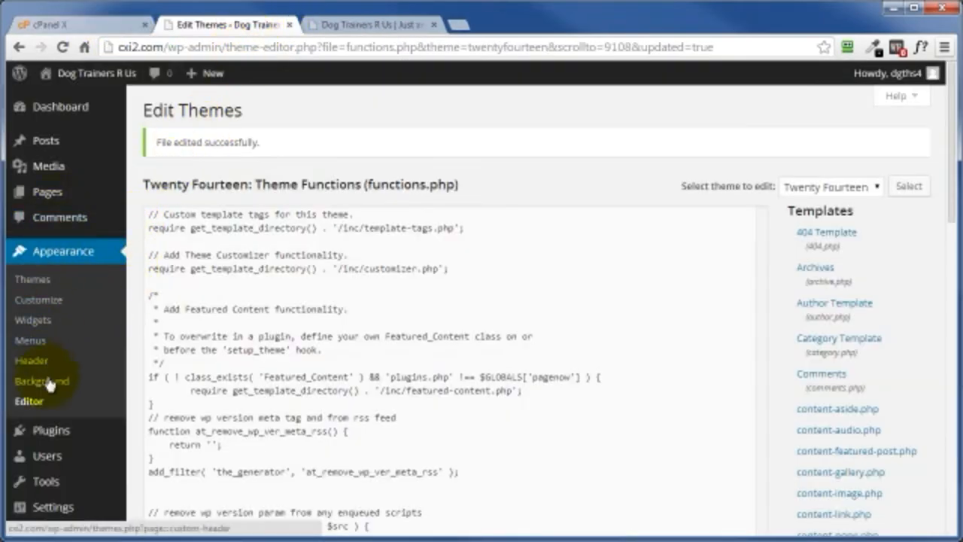
{"action": "left_click", "coordinate": [43, 454]}
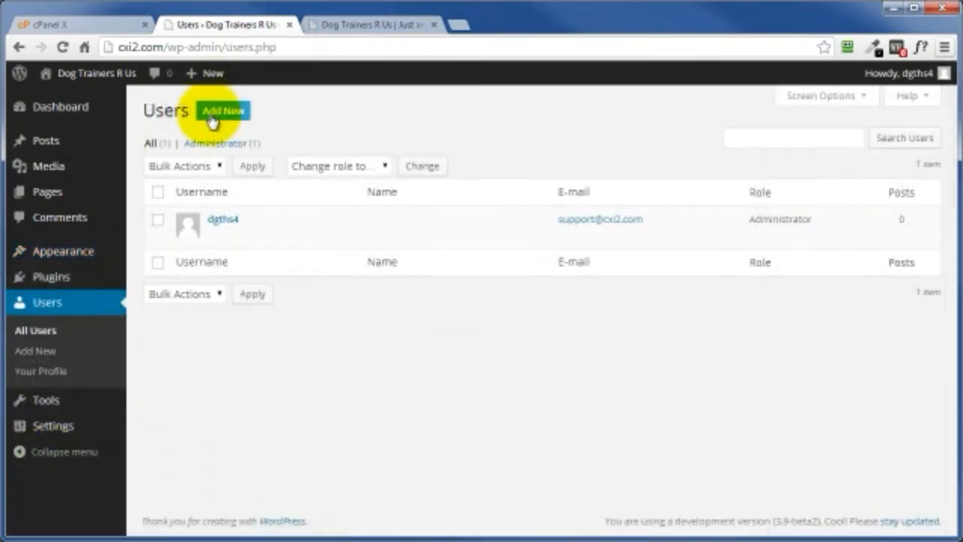
{"action": "left_click", "coordinate": [218, 113]}
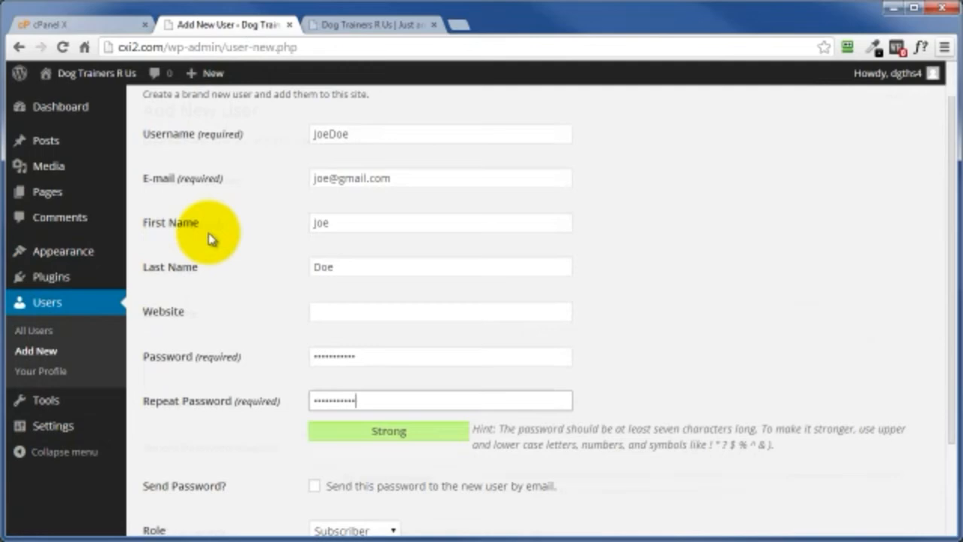
{"action": "scroll", "coordinate": [216, 218], "scroll_direction": "down", "scroll_amount": 2}
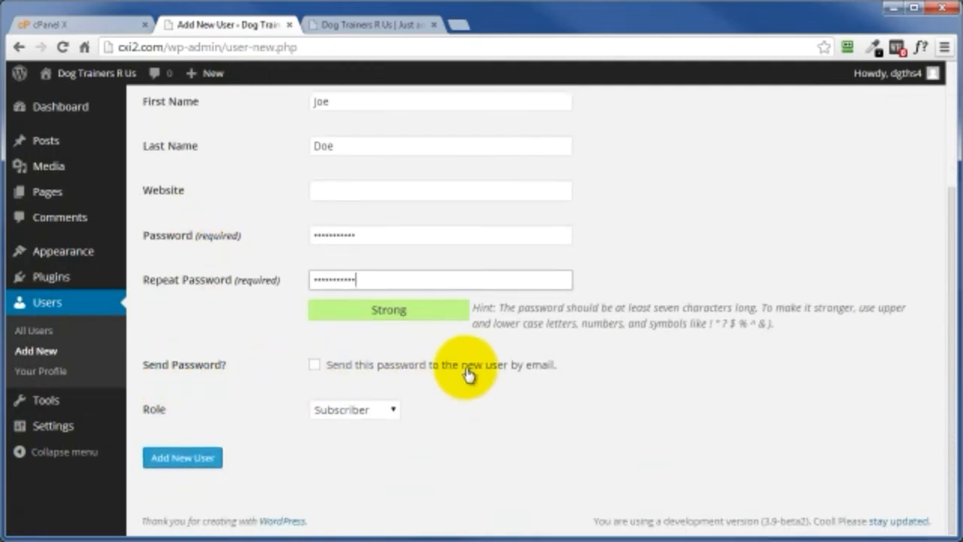
{"action": "scroll", "coordinate": [504, 365], "scroll_direction": "up", "scroll_amount": 1}
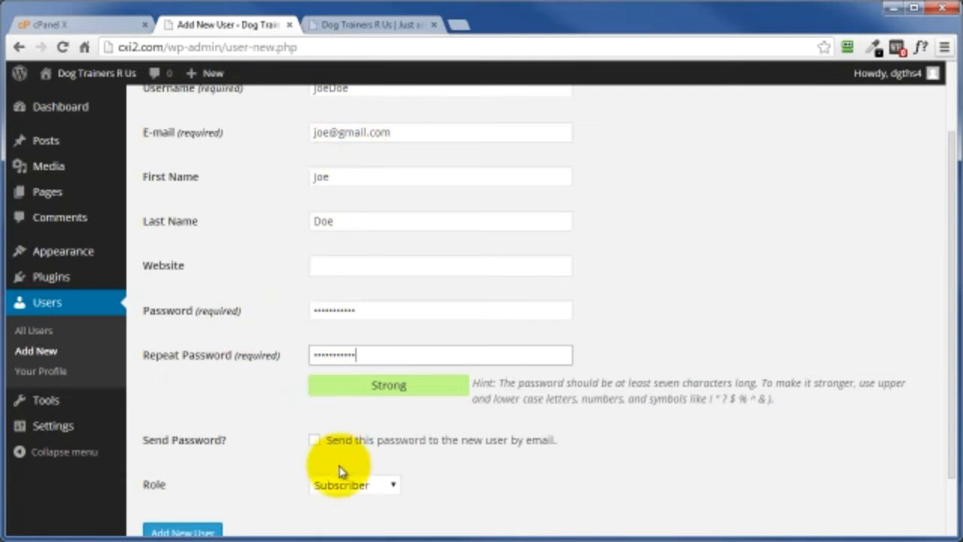
{"action": "scroll", "coordinate": [441, 489], "scroll_direction": "down", "scroll_amount": 1}
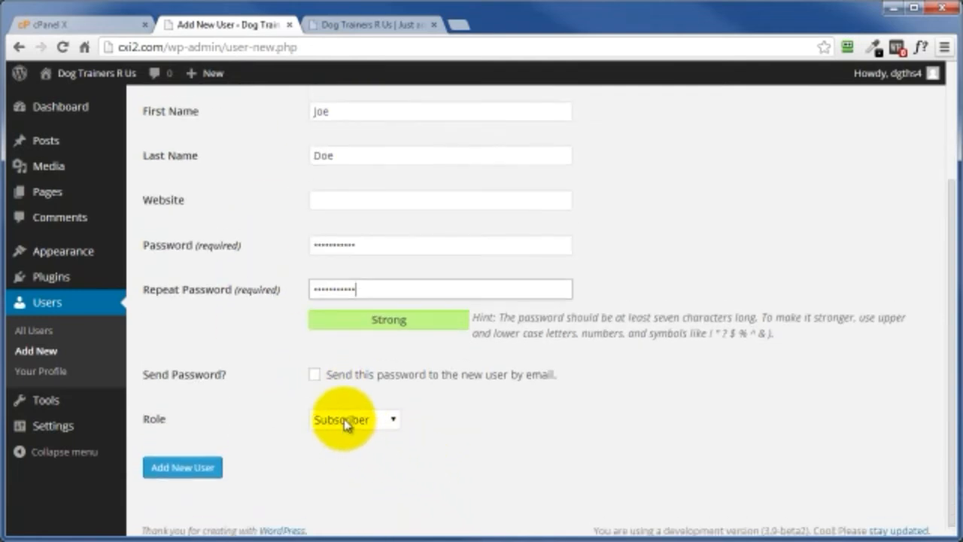
{"action": "left_click", "coordinate": [343, 419]}
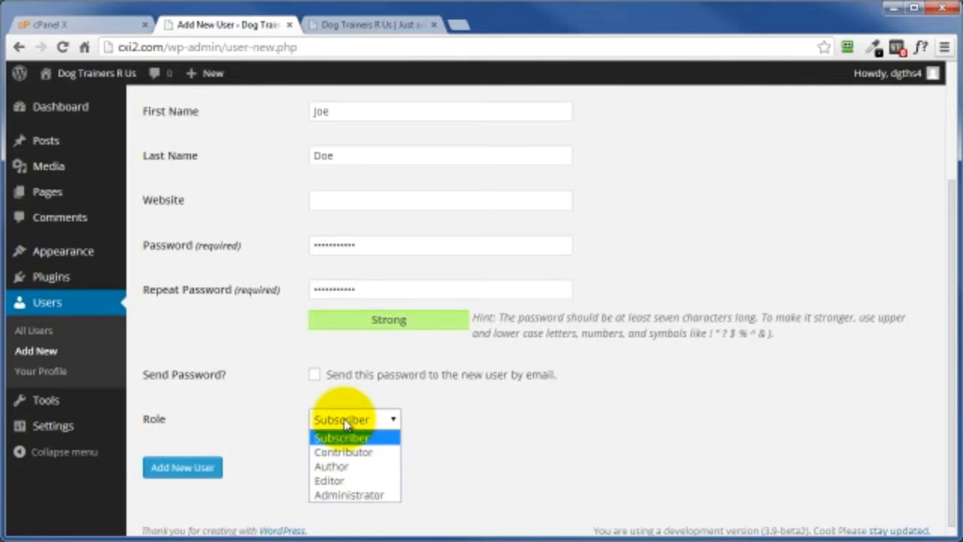
{"action": "left_click", "coordinate": [348, 494]}
{"action": "left_click", "coordinate": [173, 474]}
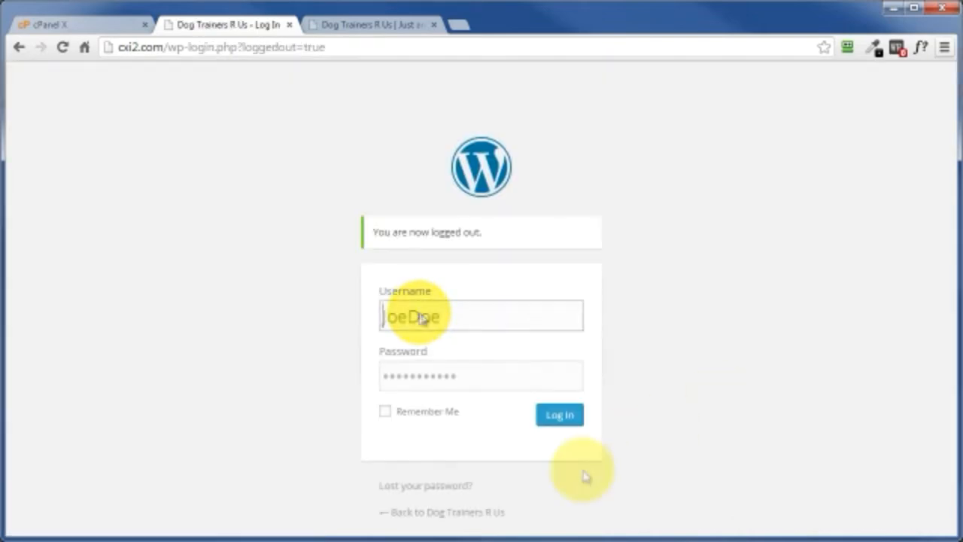
Step: Log in as the new administrator and delete the original administrator account, choosing to delete all its content
{"action": "left_click", "coordinate": [557, 418]}
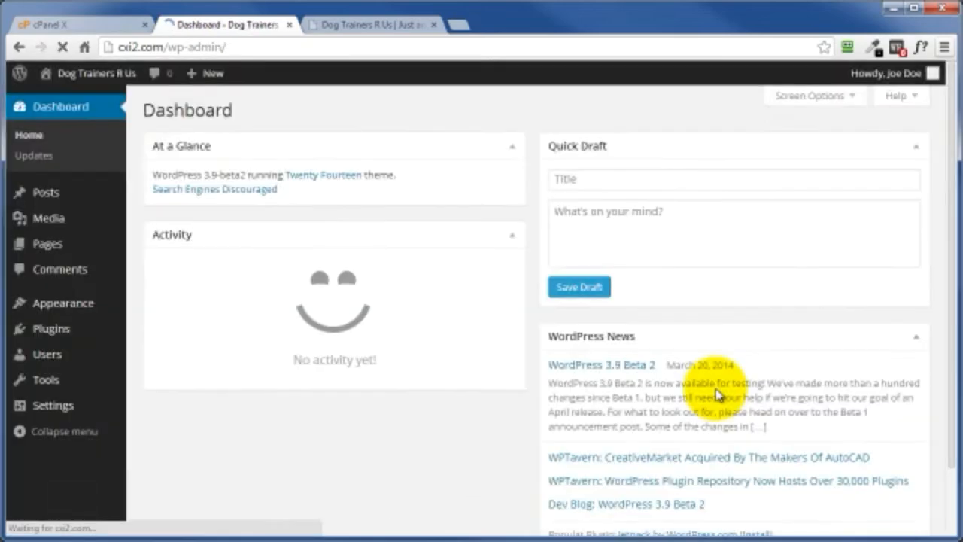
{"action": "left_click", "coordinate": [23, 384]}
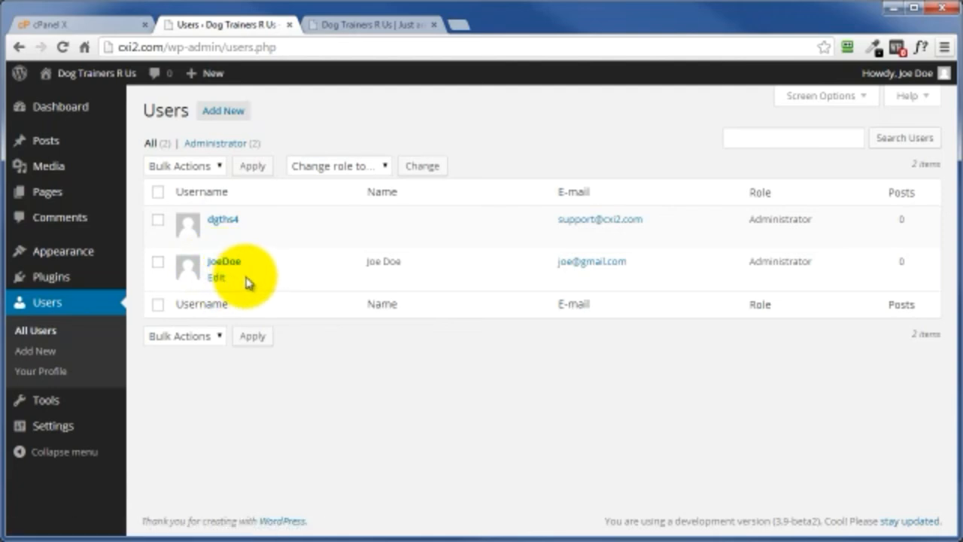
{"action": "mouse_move", "coordinate": [226, 225]}
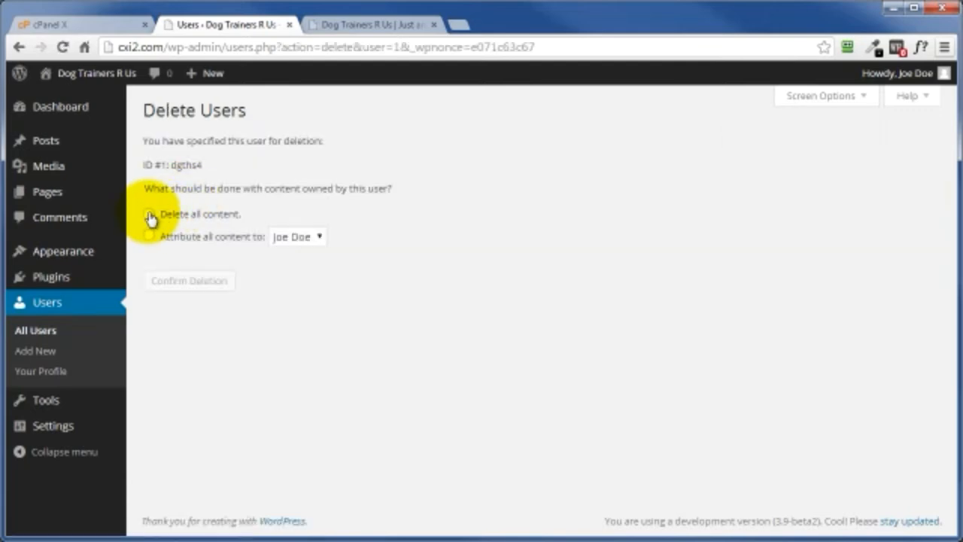
{"action": "left_click", "coordinate": [151, 216]}
{"action": "left_click", "coordinate": [181, 284]}
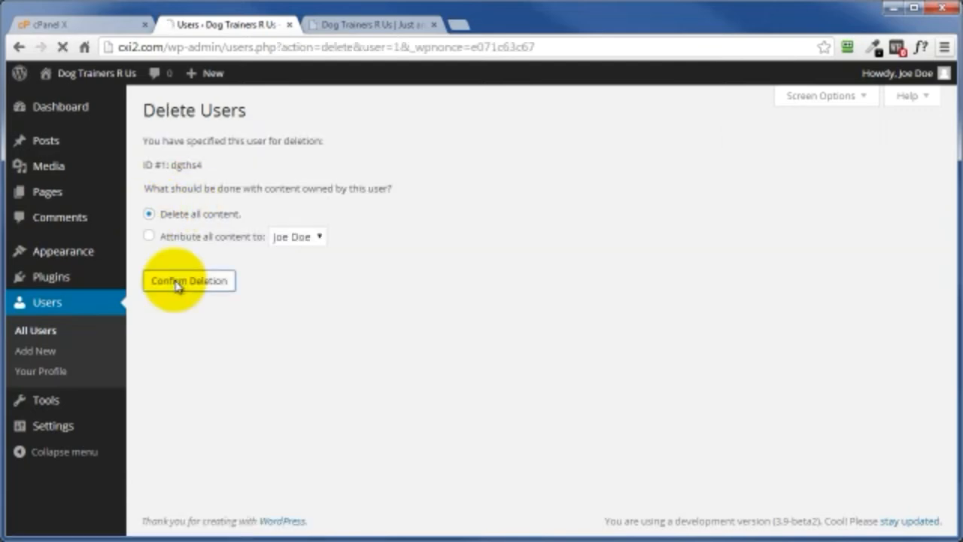
Step: Reopen phpMyAdmin from cPanel, check the ID of the remaining user in the fjgh5_users table, and close phpMyAdmin
{"action": "left_click", "coordinate": [39, 25]}
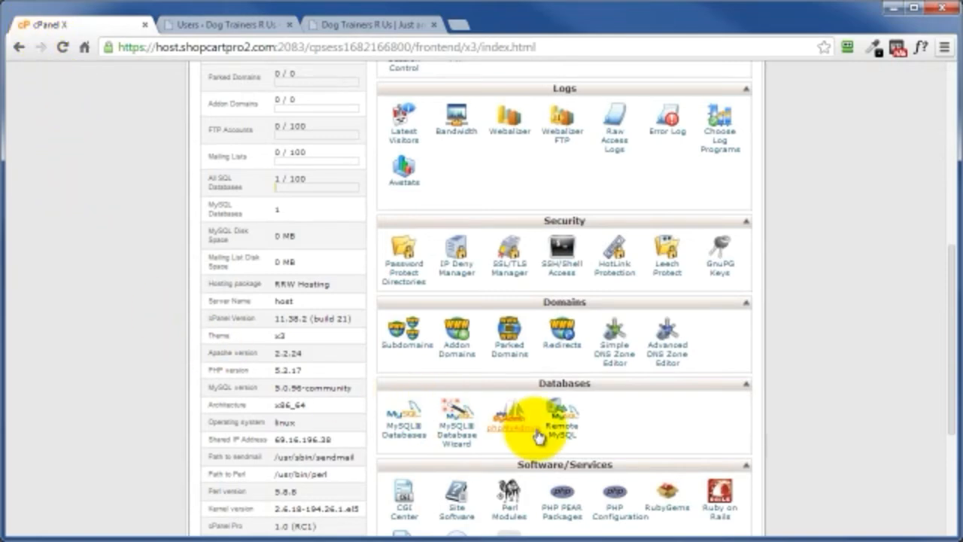
{"action": "left_click", "coordinate": [502, 433]}
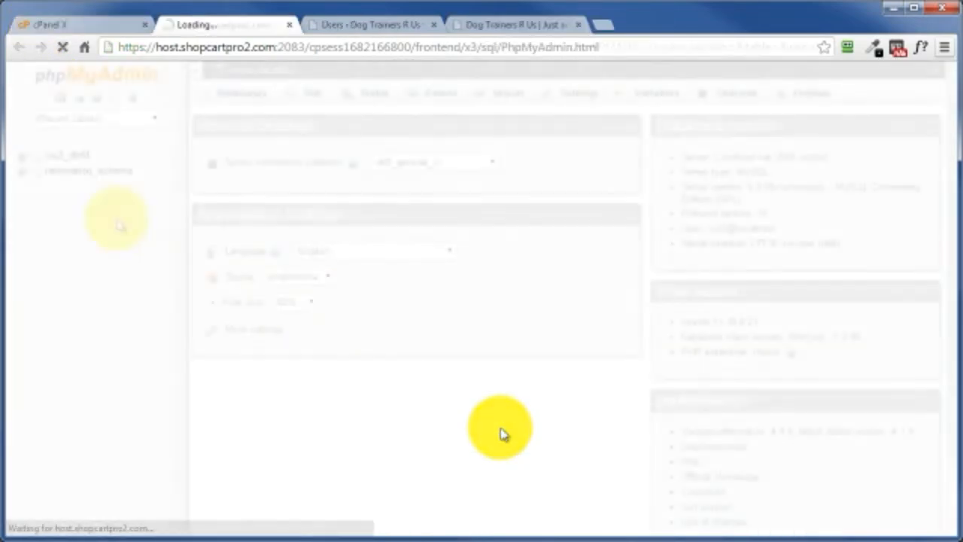
{"action": "left_click", "coordinate": [22, 157]}
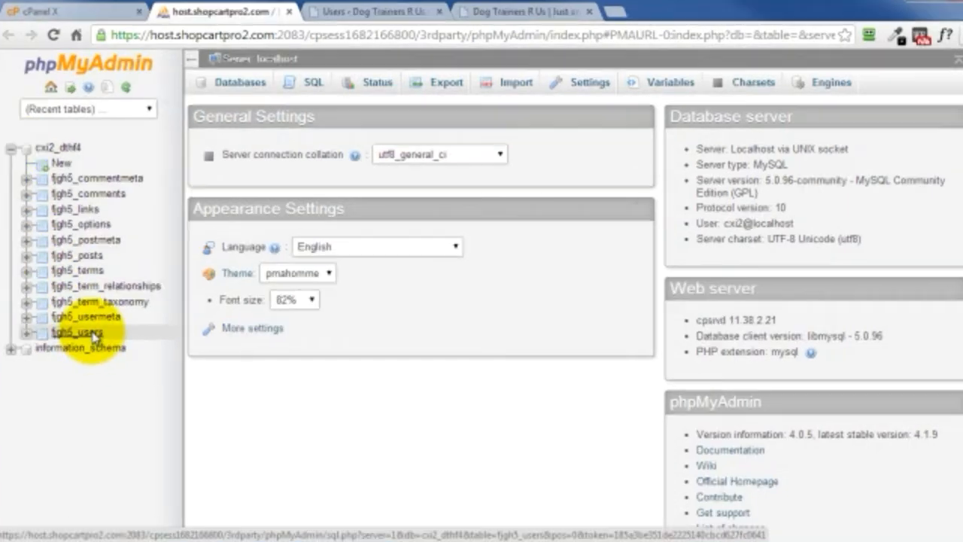
{"action": "left_click", "coordinate": [94, 333]}
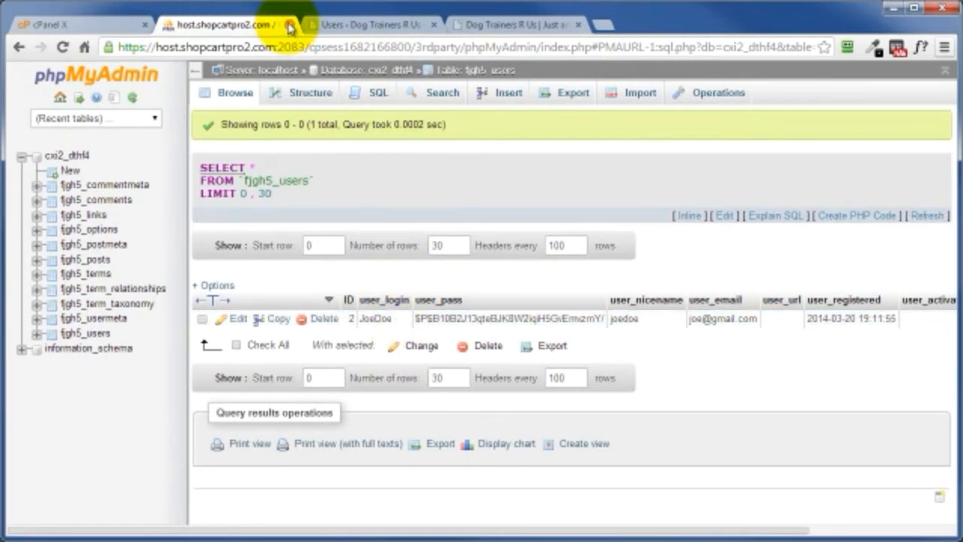
{"action": "left_click", "coordinate": [289, 26]}
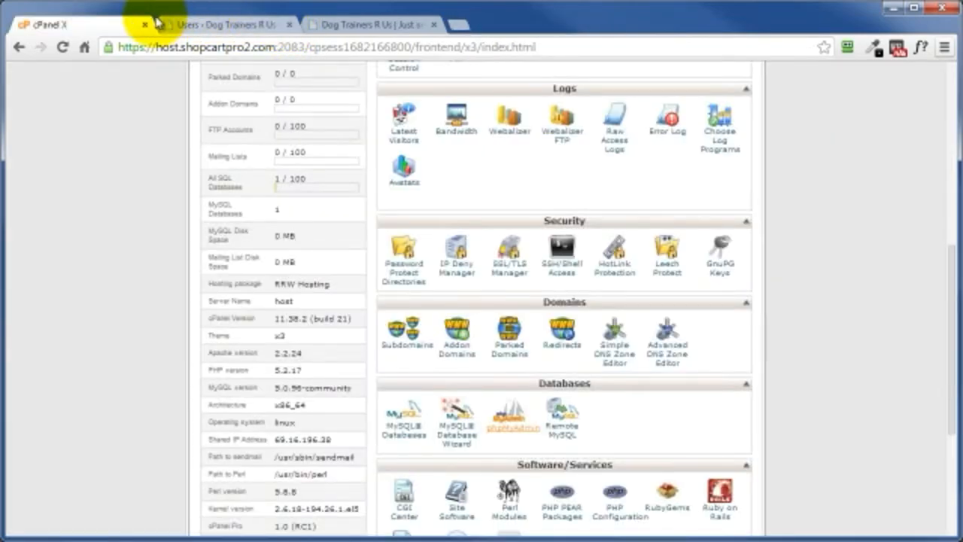
Step: Open cPanel's File Manager and compress all files in public_html into a Zip Archive named 03-20-2014BU.zip
{"action": "scroll", "coordinate": [142, 272], "scroll_direction": "up", "scroll_amount": 6}
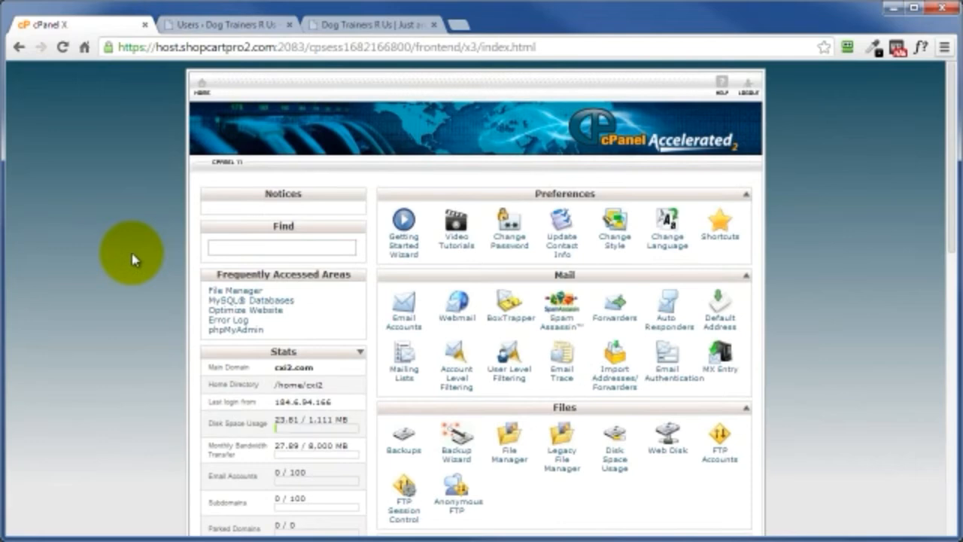
{"action": "left_click", "coordinate": [511, 460]}
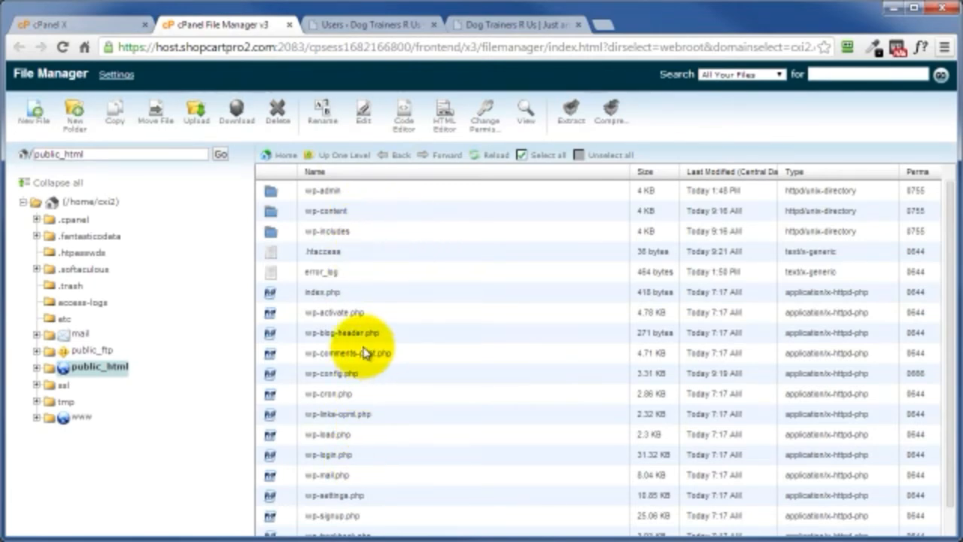
{"action": "left_click", "coordinate": [546, 160]}
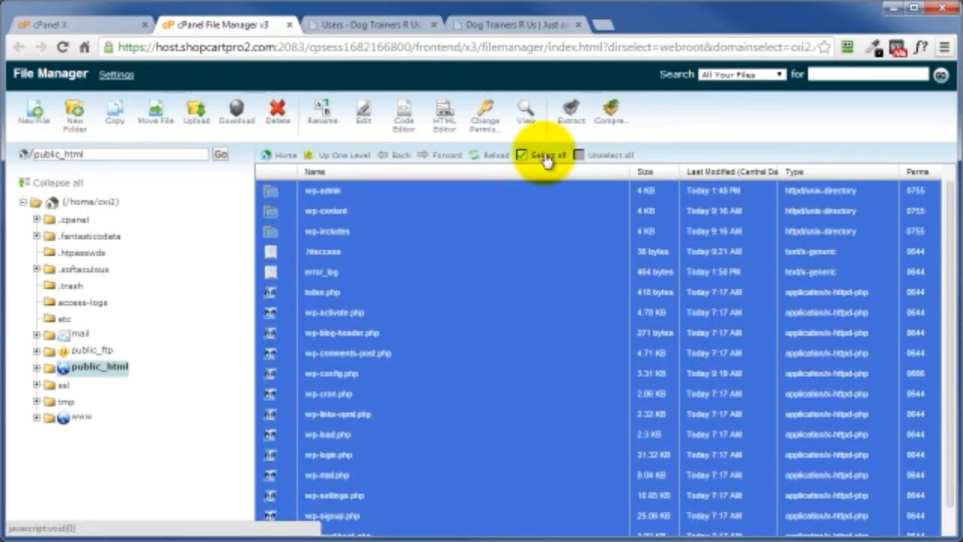
{"action": "left_click", "coordinate": [610, 122]}
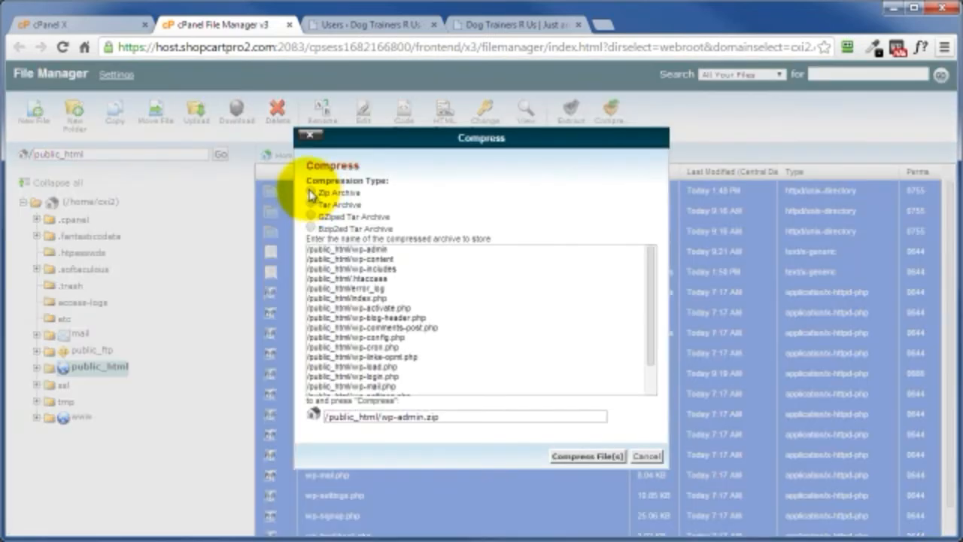
{"action": "left_click", "coordinate": [311, 193]}
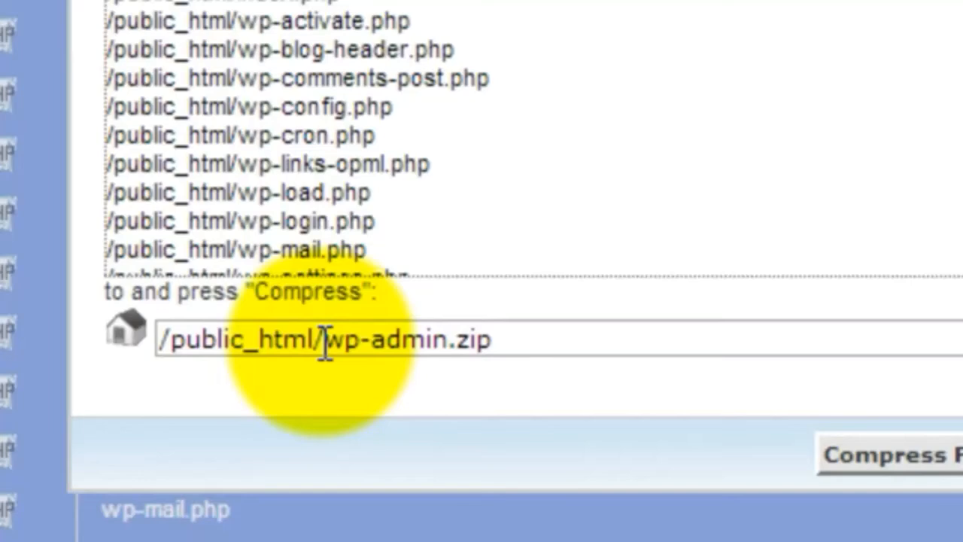
{"action": "left_click_drag", "start_coordinate": [350, 373], "coordinate": [416, 373]}
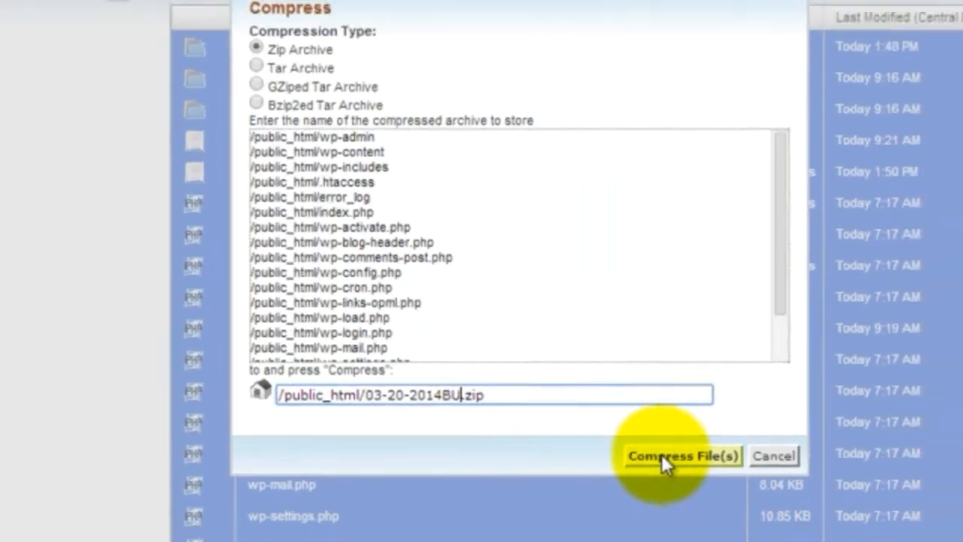
{"action": "left_click", "coordinate": [661, 454]}
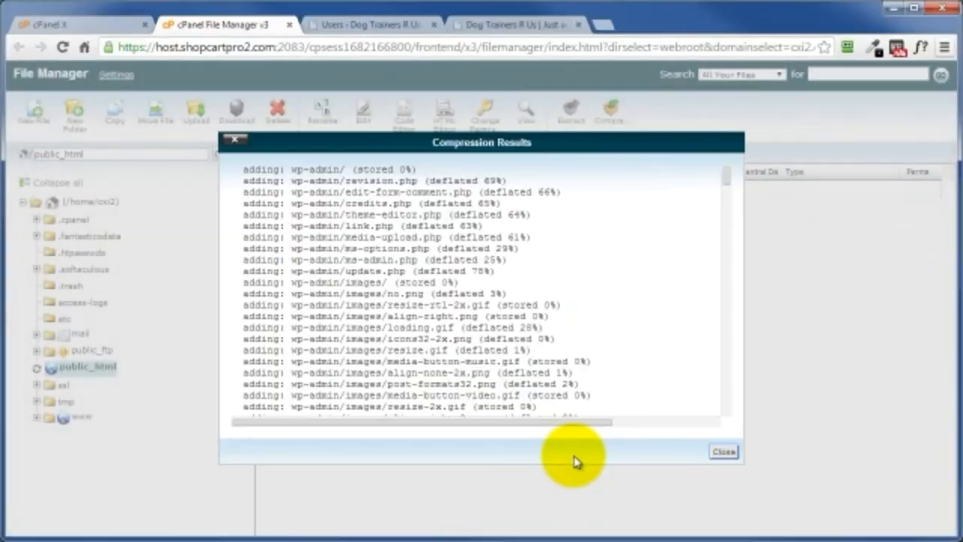
{"action": "left_click", "coordinate": [724, 453]}
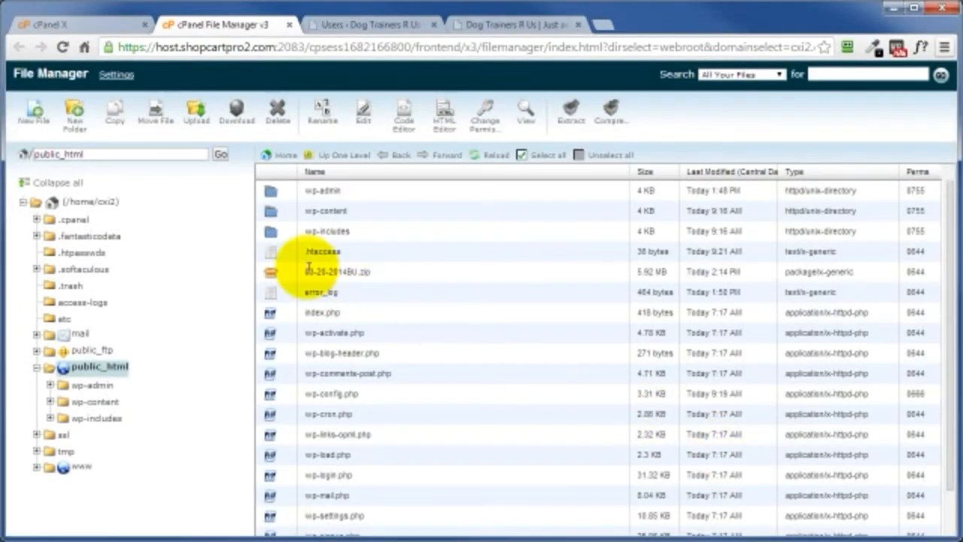
Step: Start and cancel the download of 03-20-2014BU.zip, delete that archive from public_html and close the File Manager
{"action": "left_click", "coordinate": [283, 276]}
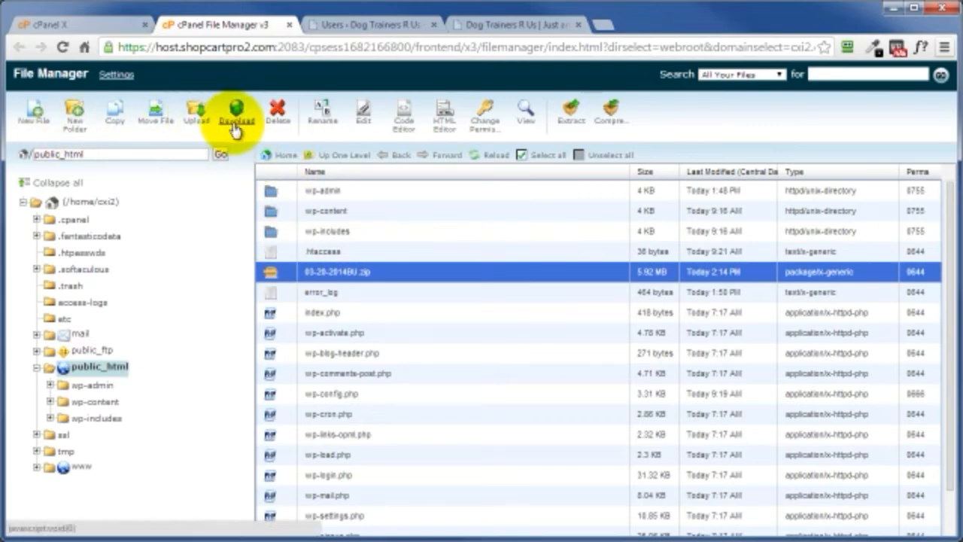
{"action": "left_click", "coordinate": [235, 128]}
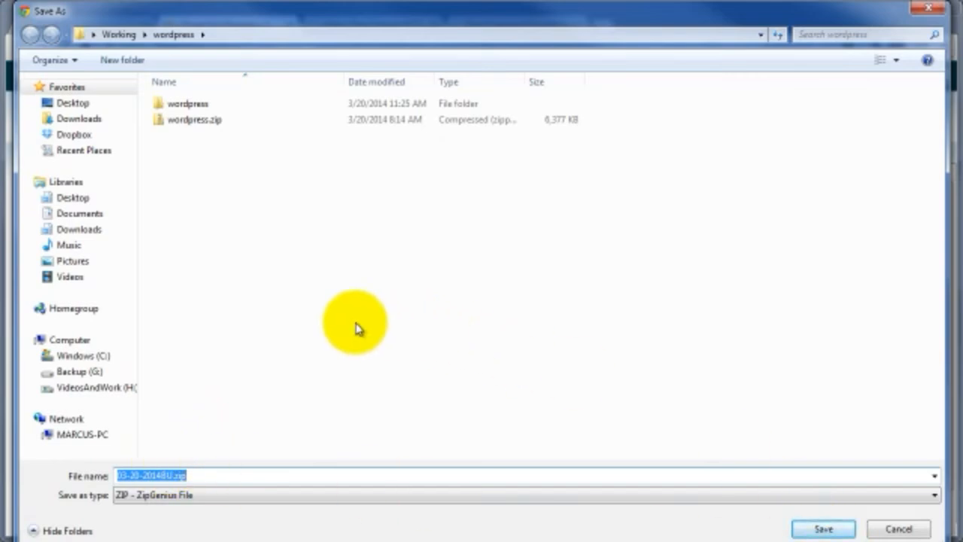
{"action": "left_click", "coordinate": [915, 534]}
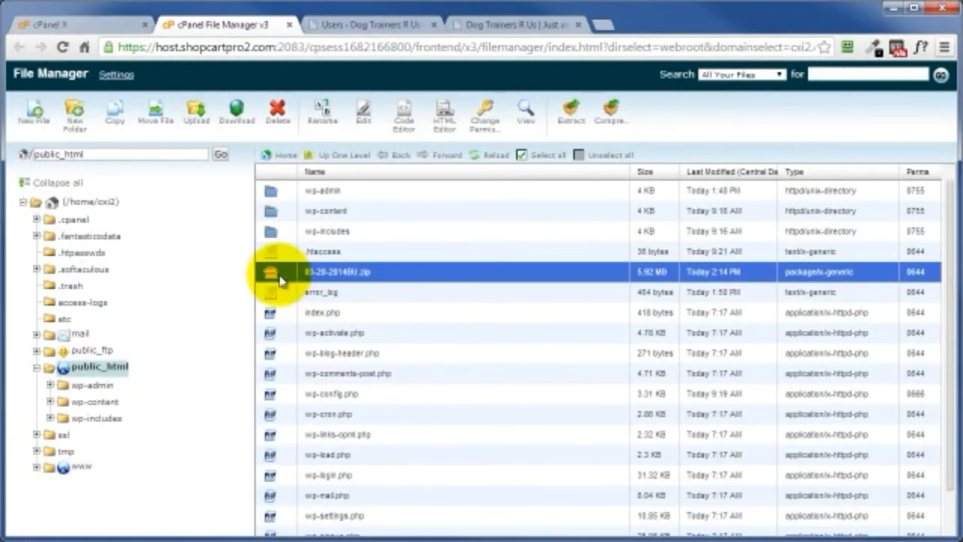
{"action": "left_click", "coordinate": [275, 113]}
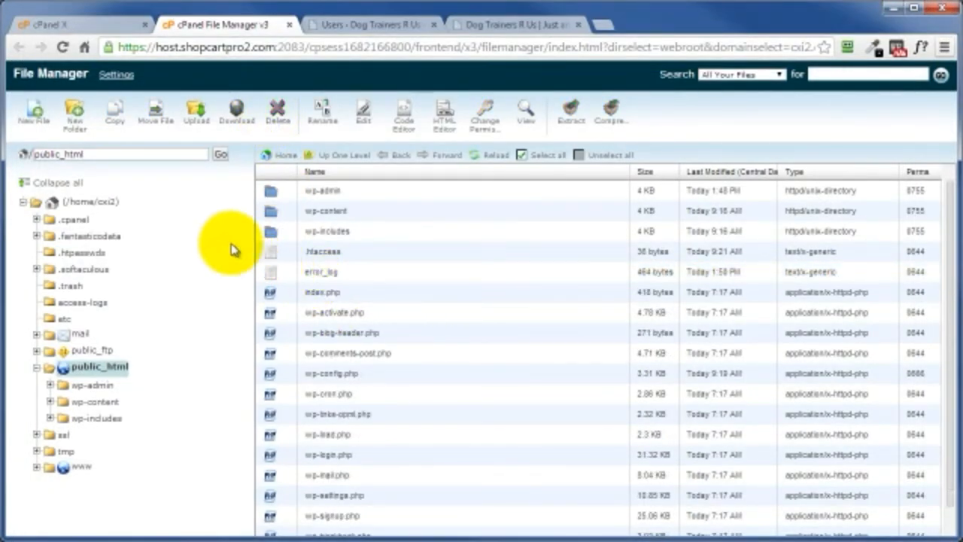
{"action": "left_click", "coordinate": [290, 27]}
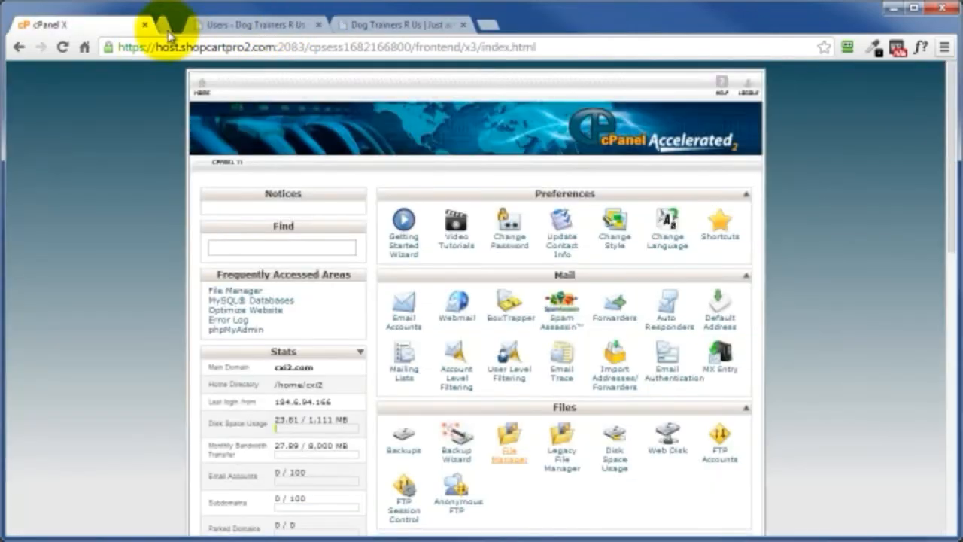
Step: Open phpMyAdmin from cPanel and export the cxi2_dthf4 database with the Quick method in SQL format
{"action": "scroll", "coordinate": [527, 462], "scroll_direction": "down", "scroll_amount": 5}
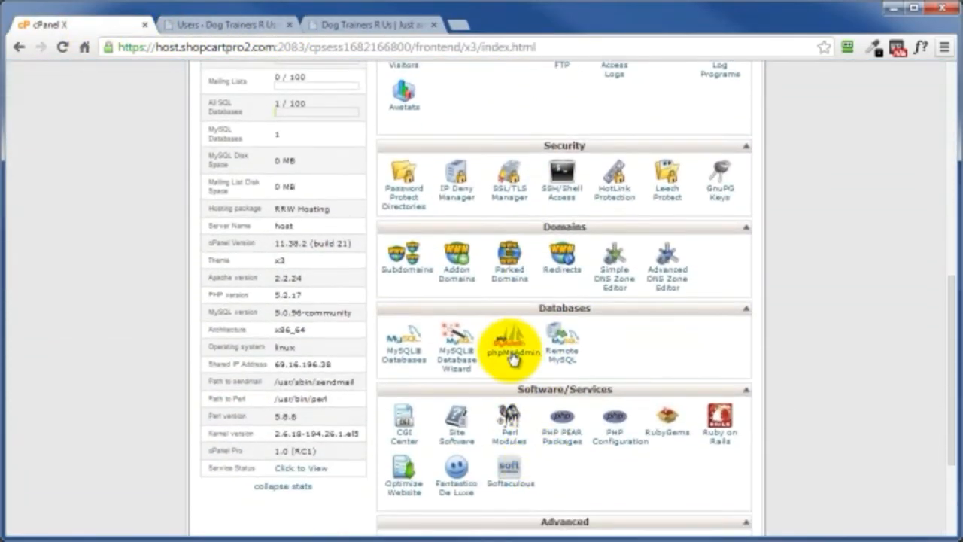
{"action": "left_click", "coordinate": [508, 356]}
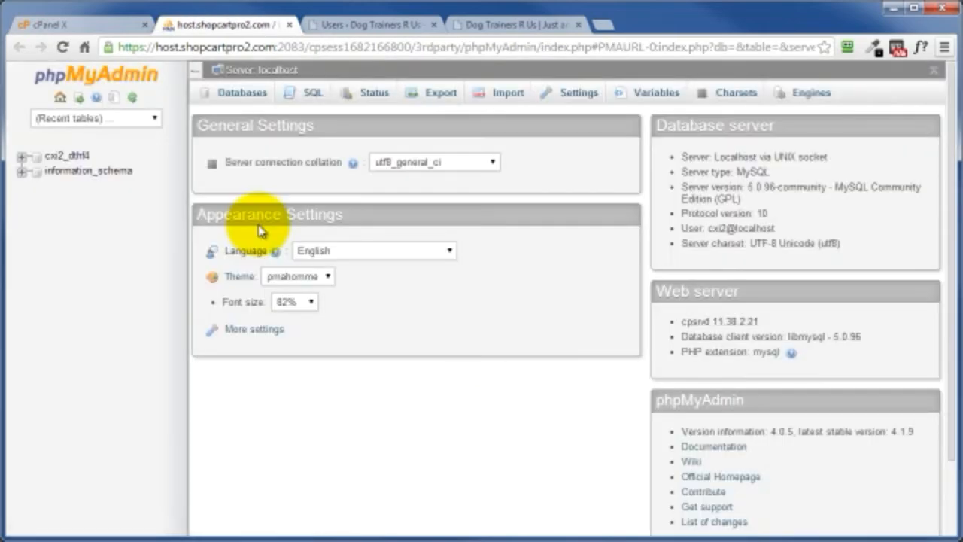
{"action": "left_click", "coordinate": [47, 156]}
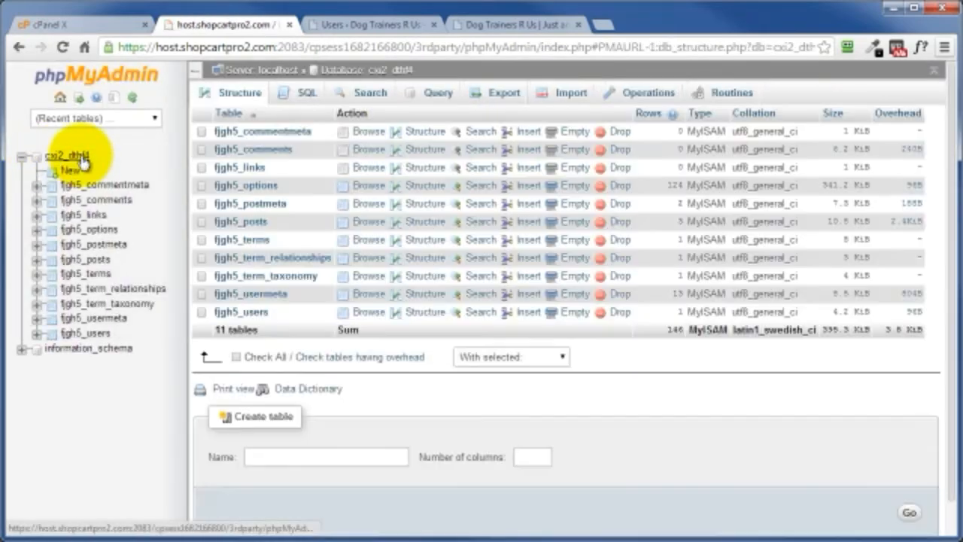
{"action": "left_click", "coordinate": [506, 93]}
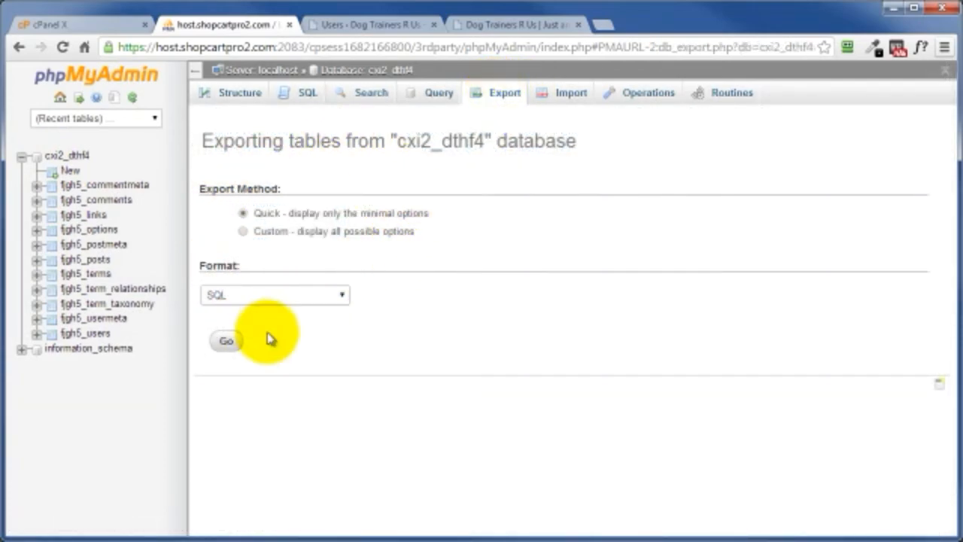
{"action": "left_click", "coordinate": [226, 341]}
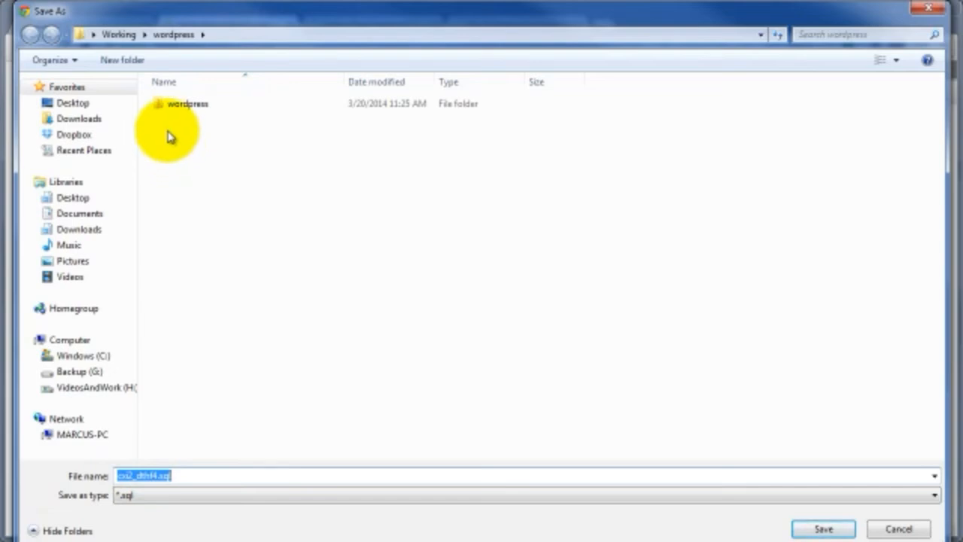
Step: Create a folder named 03-20-2014BU inside the local wordpress folder, save cxi2_dthf4.sql in it and close phpMyAdmin
{"action": "left_click", "coordinate": [127, 66]}
{"action": "type", "text": "03-20-2014BU"}
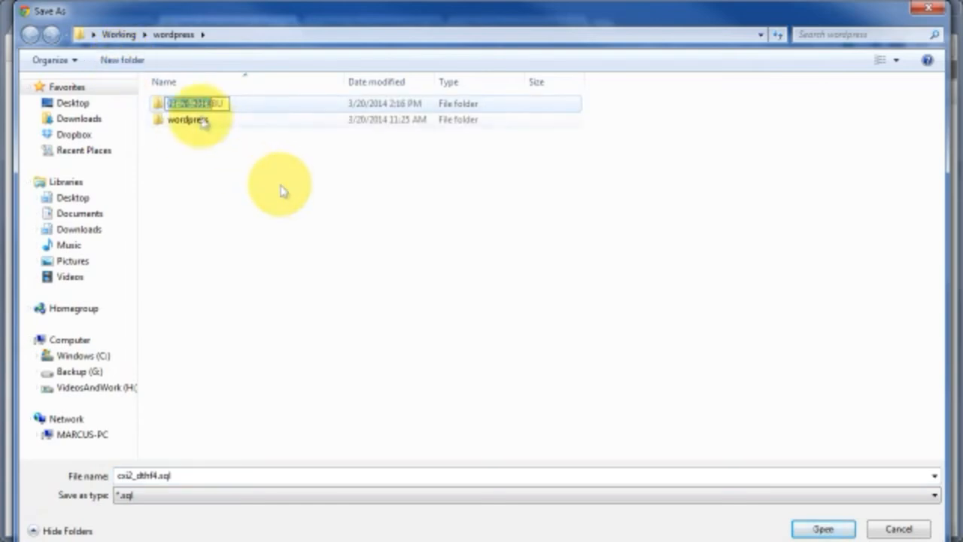
{"action": "left_click", "coordinate": [280, 190]}
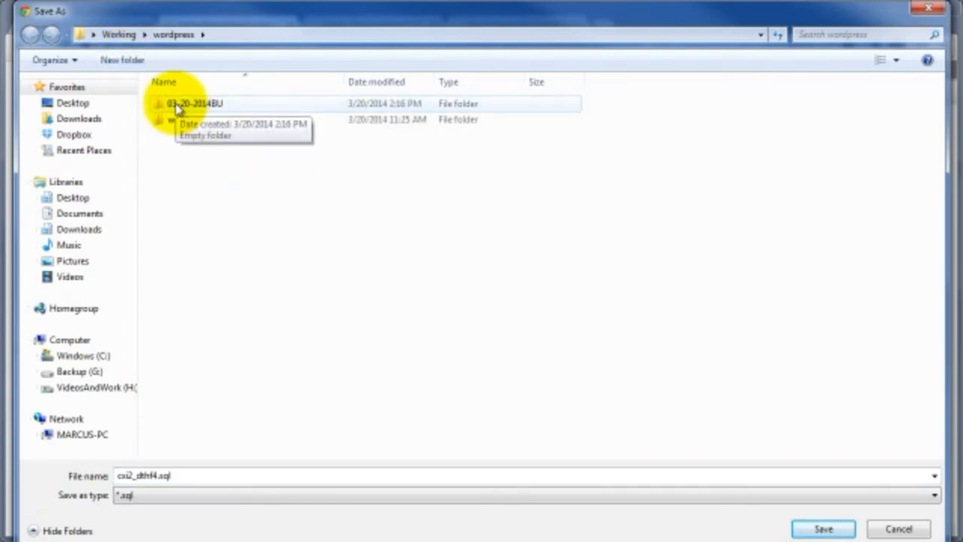
{"action": "left_click", "coordinate": [175, 109]}
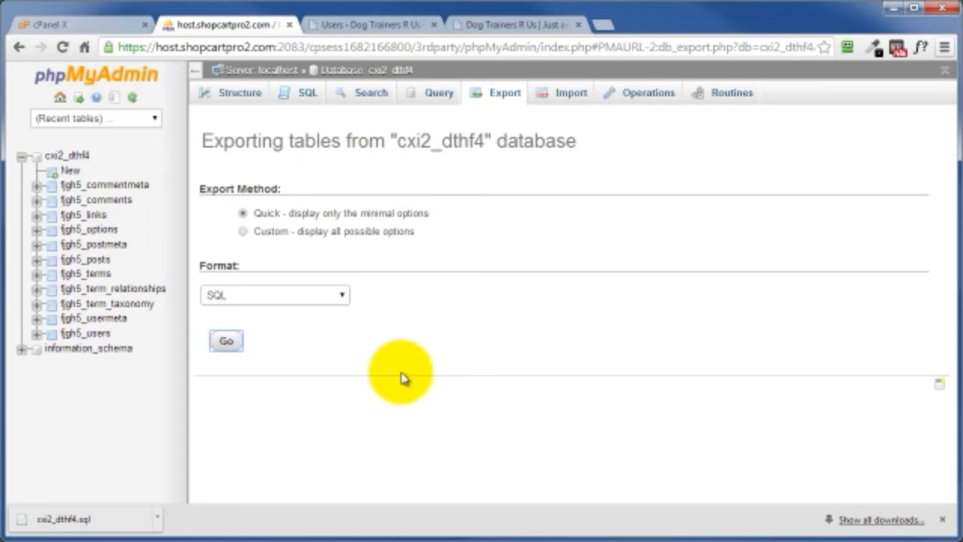
{"action": "left_click", "coordinate": [289, 25]}
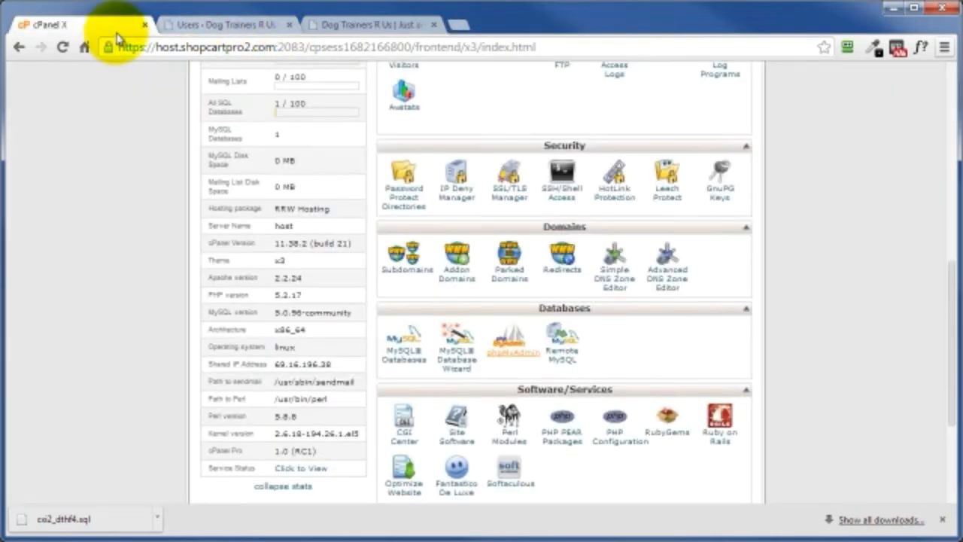
Step: Examine the WordPress admin toolbar, covering the logo, site, comments, New and account menus, the live site and the dashboard navigation
{"action": "left_click", "coordinate": [384, 26]}
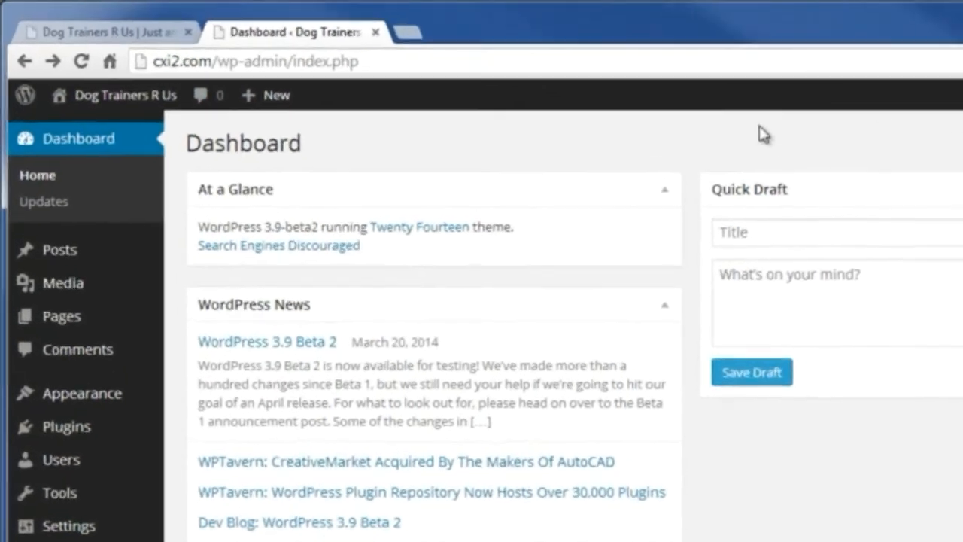
{"action": "mouse_move", "coordinate": [102, 100]}
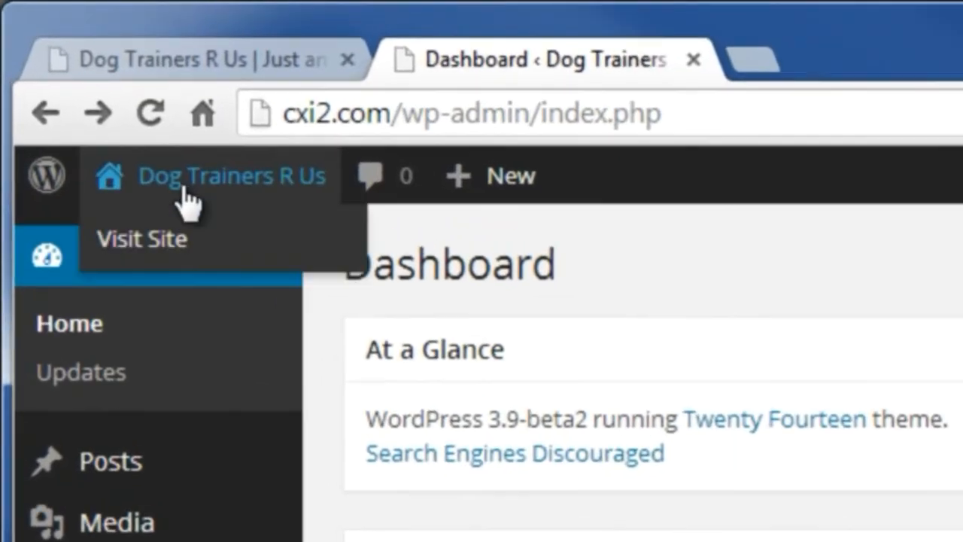
{"action": "mouse_move", "coordinate": [42, 175]}
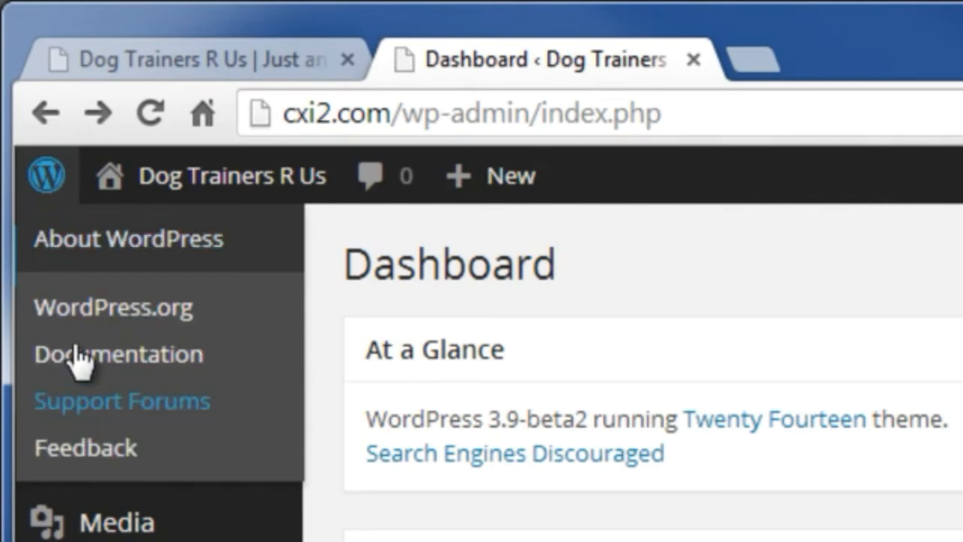
{"action": "mouse_move", "coordinate": [112, 178]}
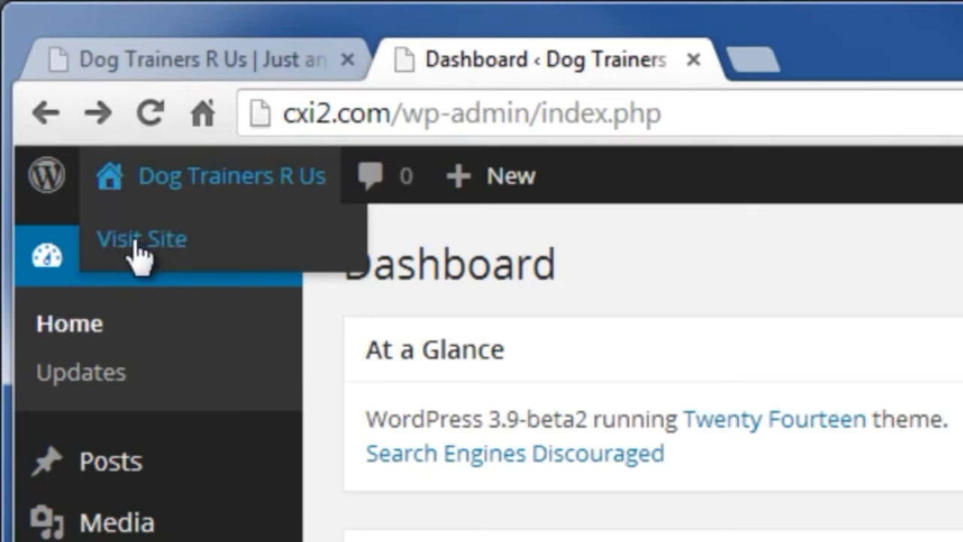
{"action": "left_click", "coordinate": [146, 73]}
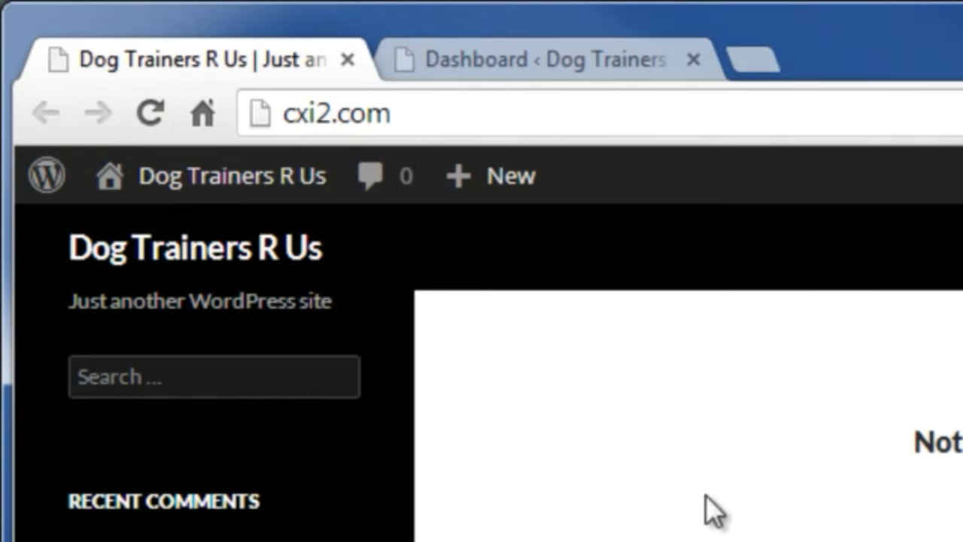
{"action": "left_click", "coordinate": [517, 60]}
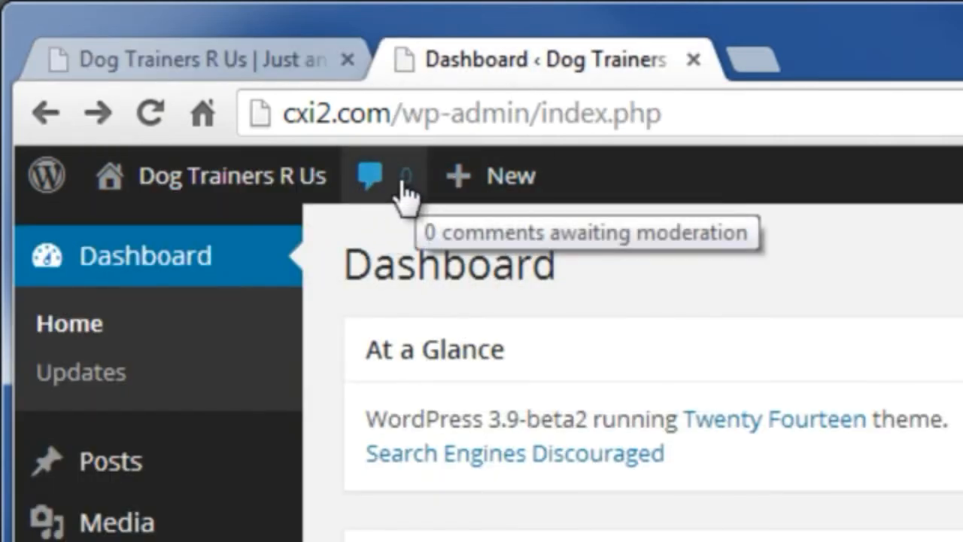
{"action": "mouse_move", "coordinate": [502, 181]}
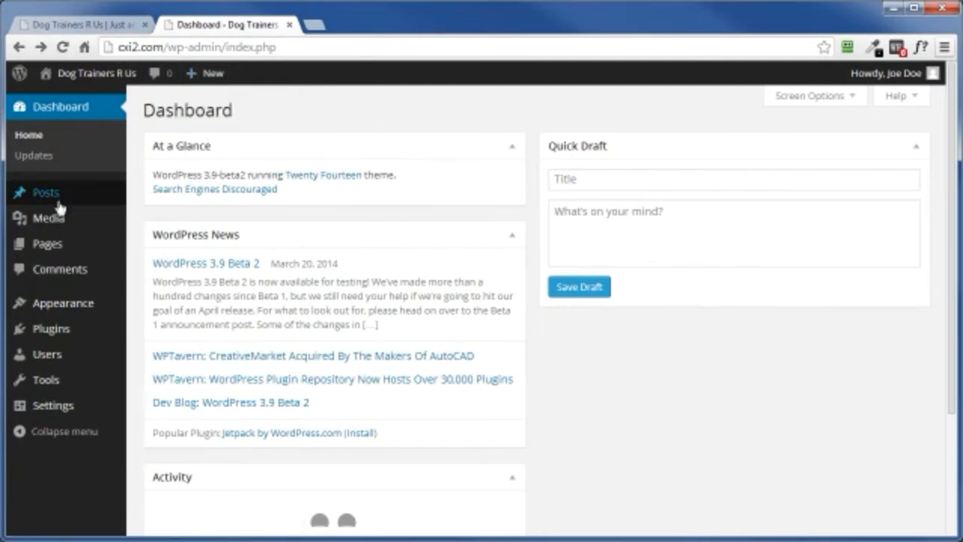
{"action": "mouse_move", "coordinate": [49, 188]}
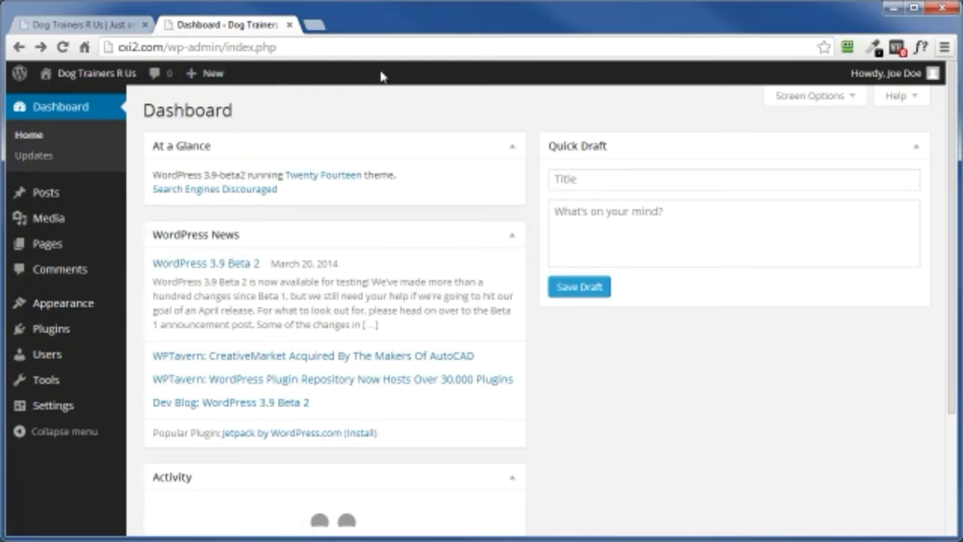
{"action": "mouse_move", "coordinate": [865, 74]}
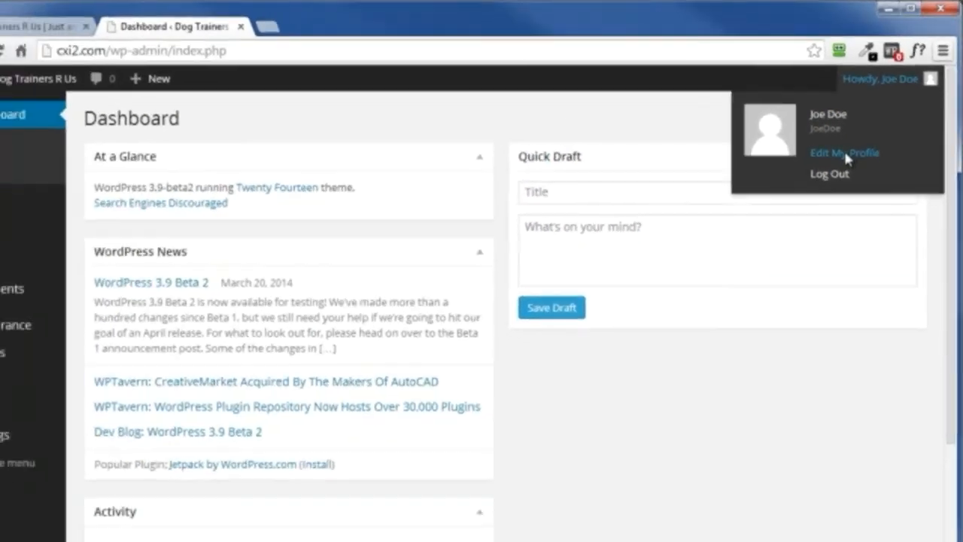
{"action": "left_click", "coordinate": [805, 207]}
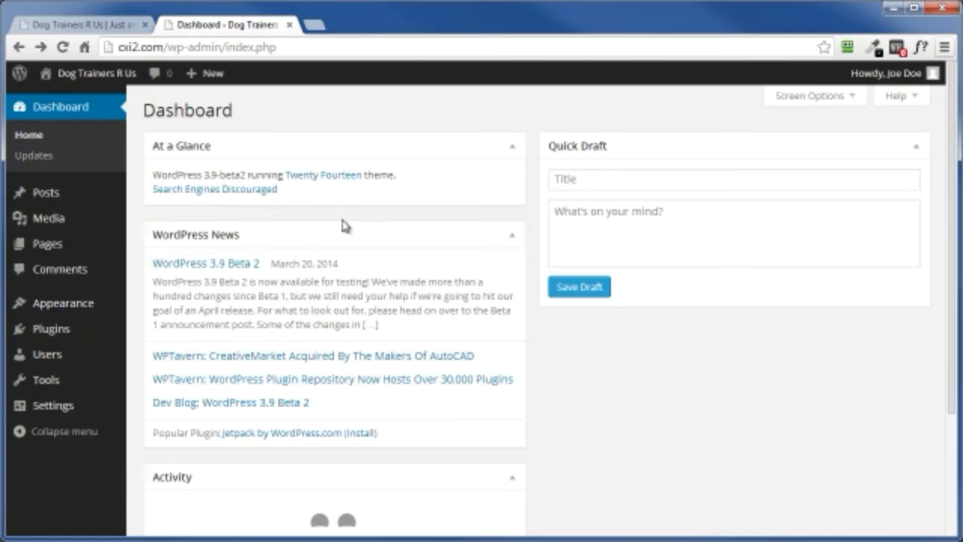
Step: Hide the At a Glance box and show the Welcome panel on the Dashboard, toggling WordPress News off and back on
{"action": "left_click", "coordinate": [844, 102]}
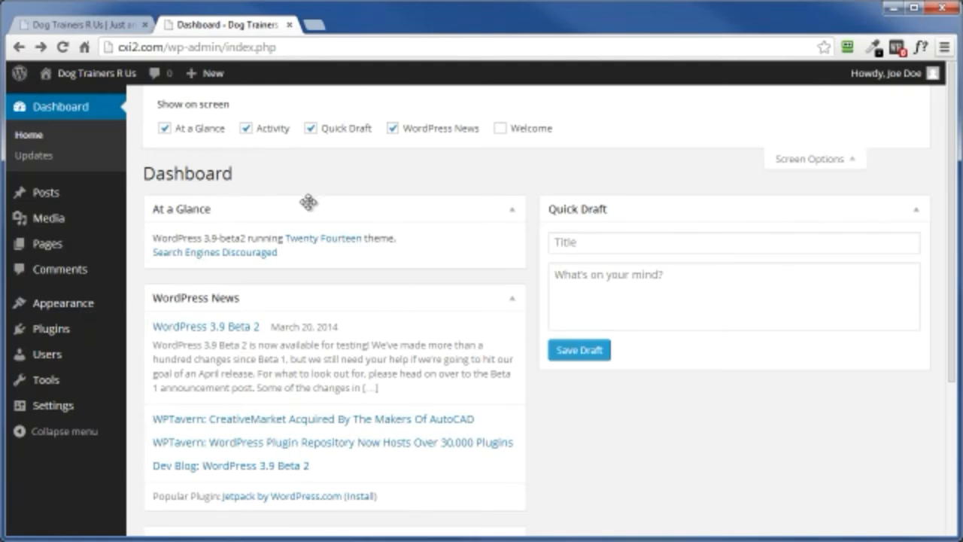
{"action": "left_click", "coordinate": [164, 129]}
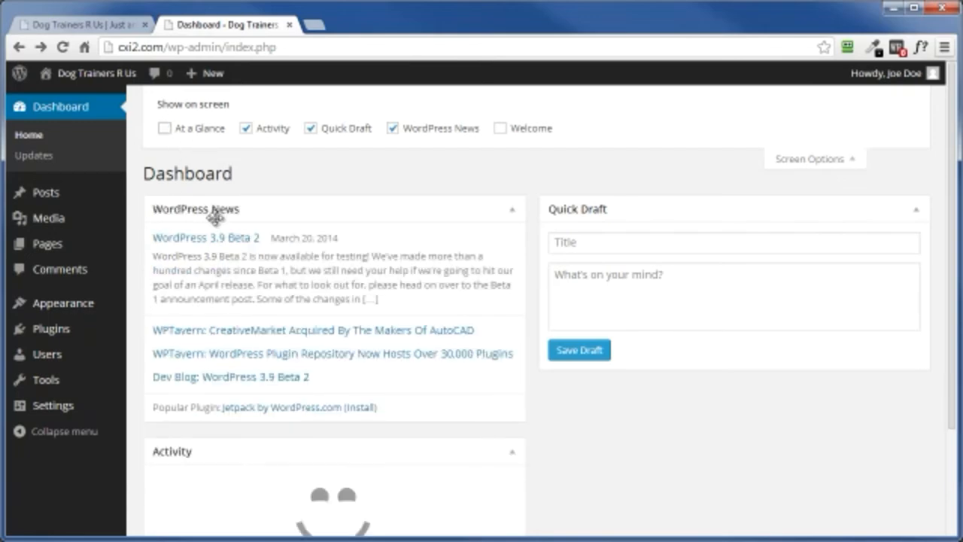
{"action": "left_click", "coordinate": [392, 130]}
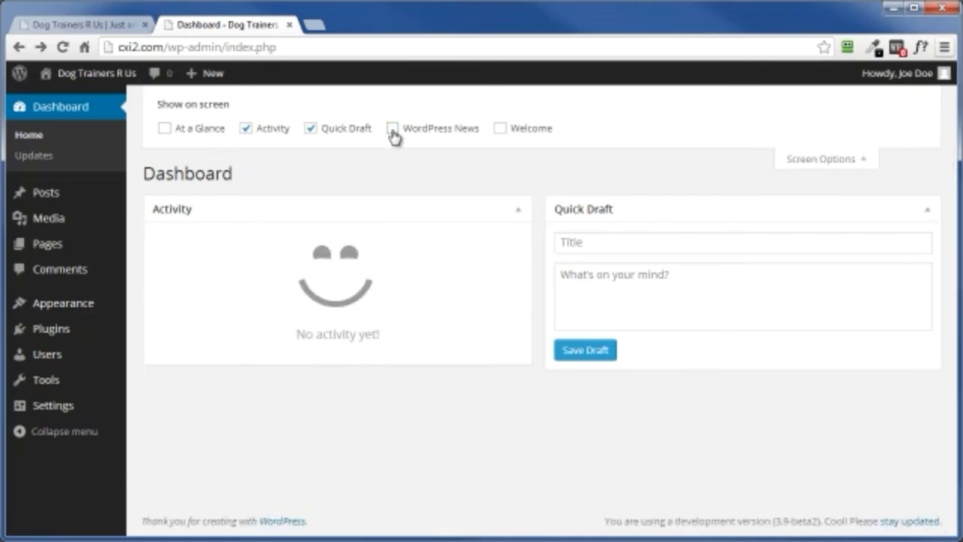
{"action": "left_click", "coordinate": [392, 129]}
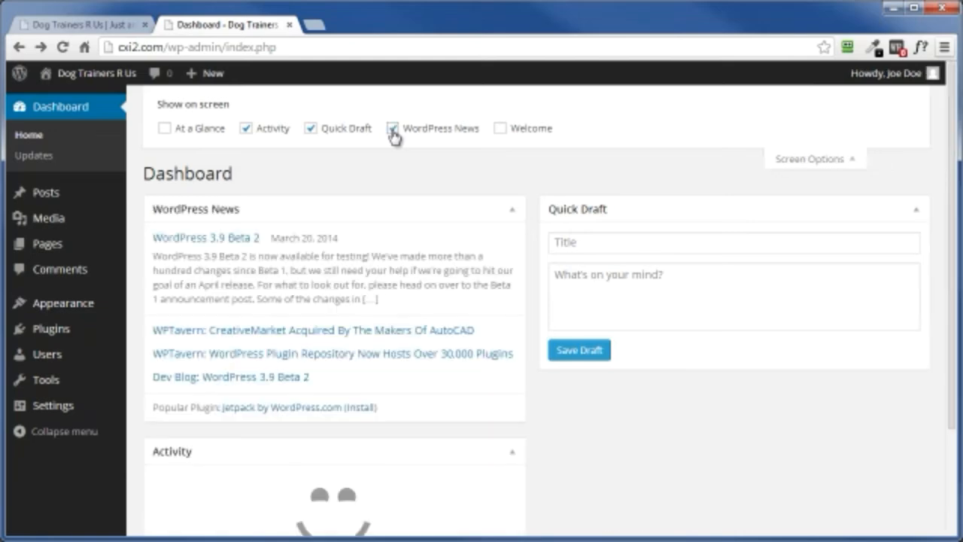
{"action": "left_click", "coordinate": [500, 129]}
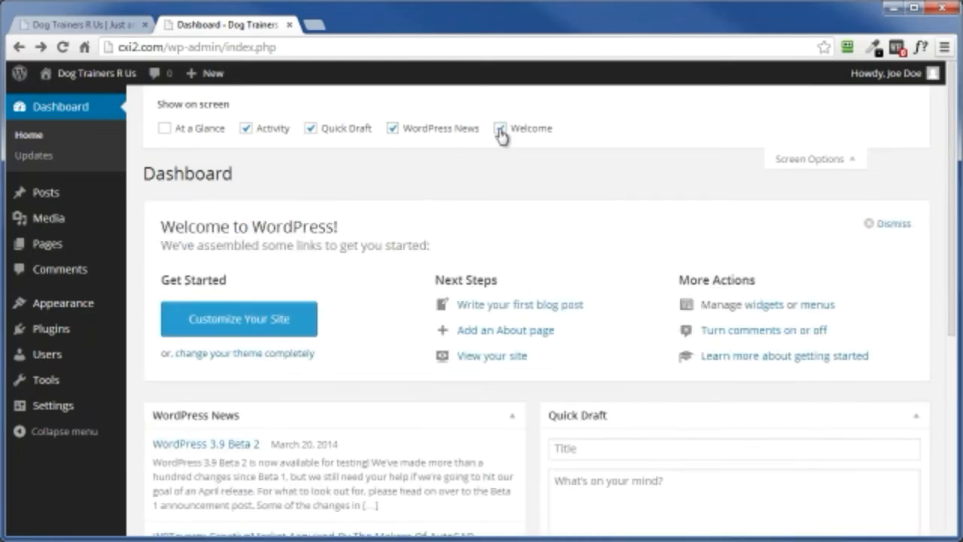
{"action": "left_click", "coordinate": [810, 167]}
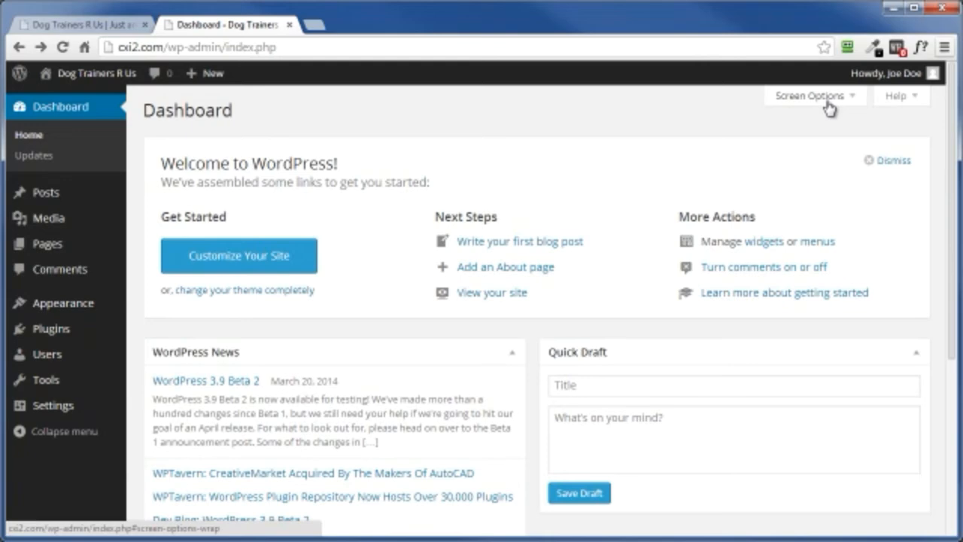
Step: View the built-in help for the Dashboard, Posts and Themes screens
{"action": "left_click", "coordinate": [900, 98]}
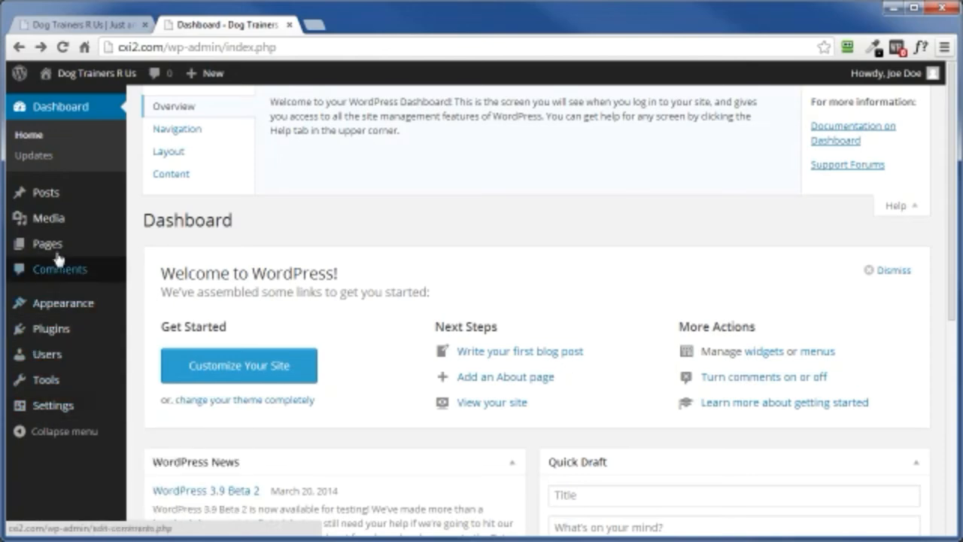
{"action": "mouse_move", "coordinate": [49, 200]}
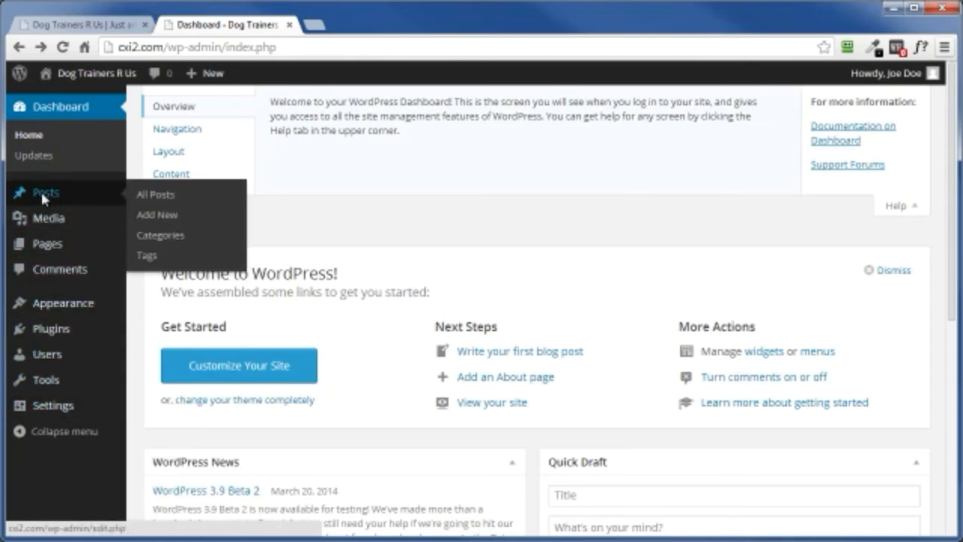
{"action": "left_click", "coordinate": [42, 195]}
{"action": "left_click", "coordinate": [908, 97]}
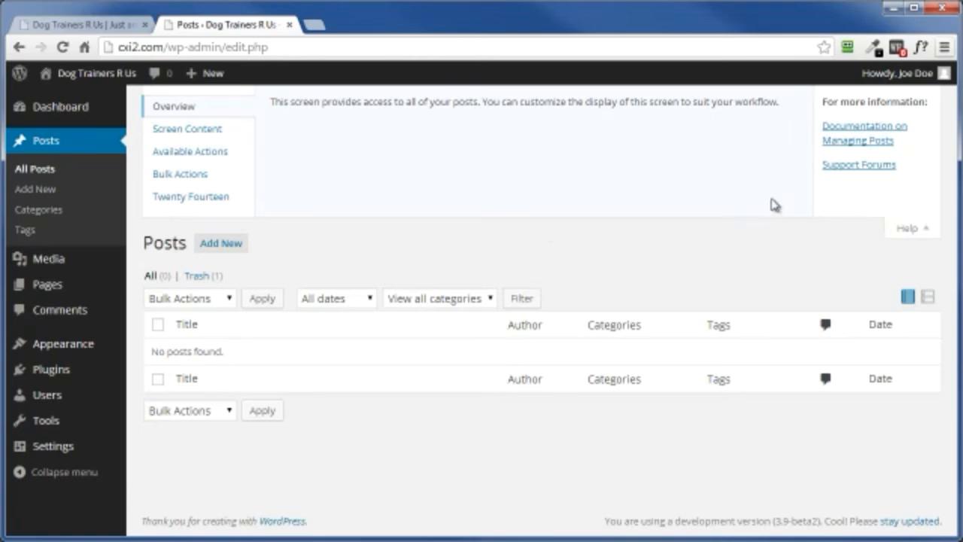
{"action": "left_click", "coordinate": [53, 344]}
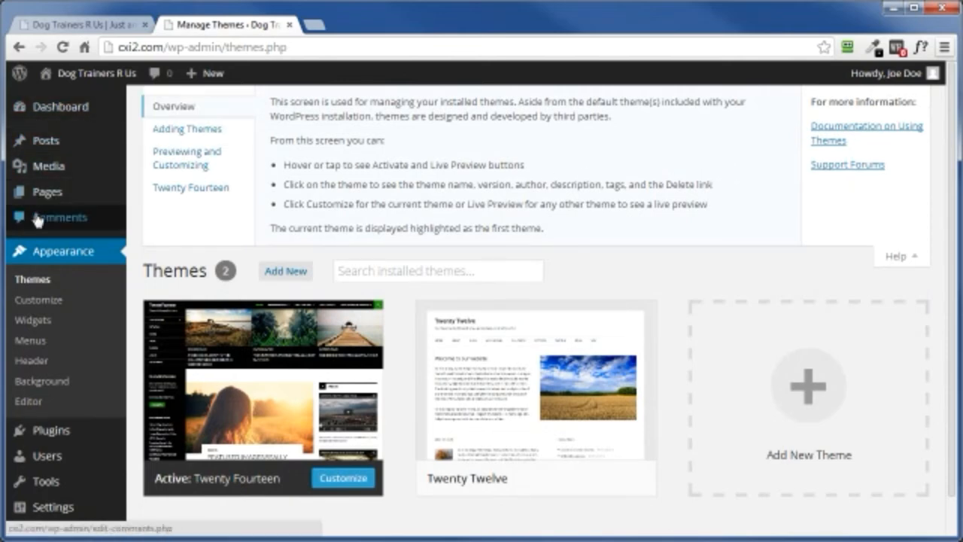
Step: Examine the admin navigation submenus for Posts, Media, Pages, Appearance, Plugins, Users, Tools and Settings, opening the Posts list
{"action": "mouse_move", "coordinate": [43, 146]}
{"action": "mouse_move", "coordinate": [38, 174]}
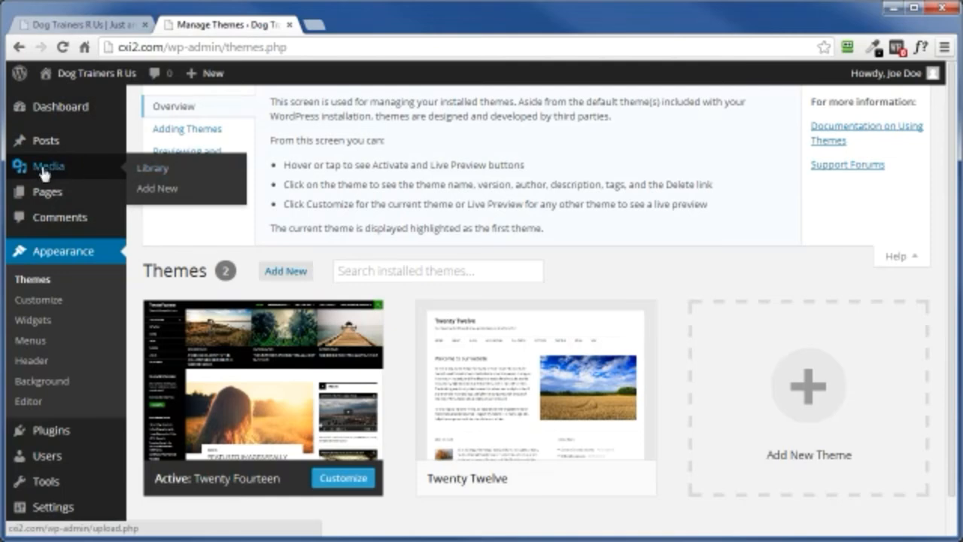
{"action": "mouse_move", "coordinate": [44, 202]}
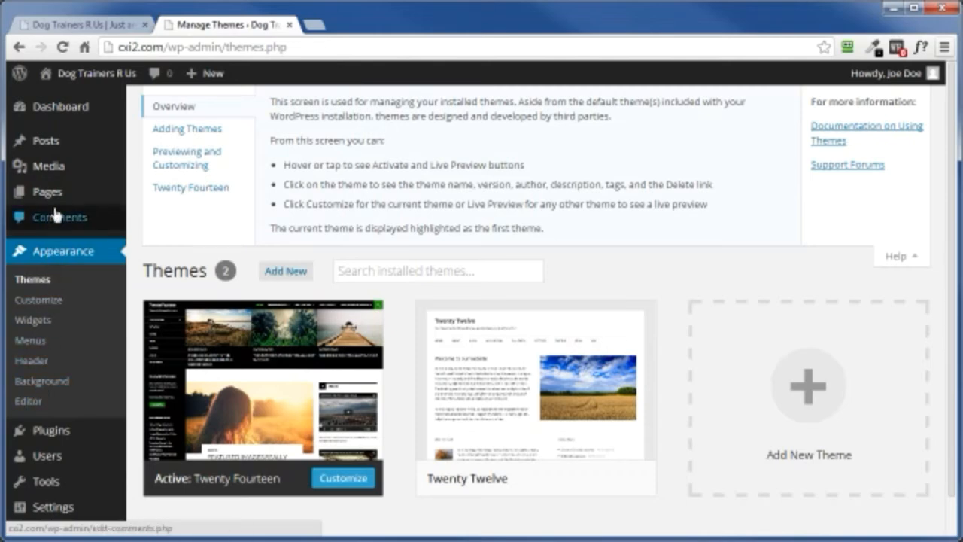
{"action": "left_click", "coordinate": [46, 143]}
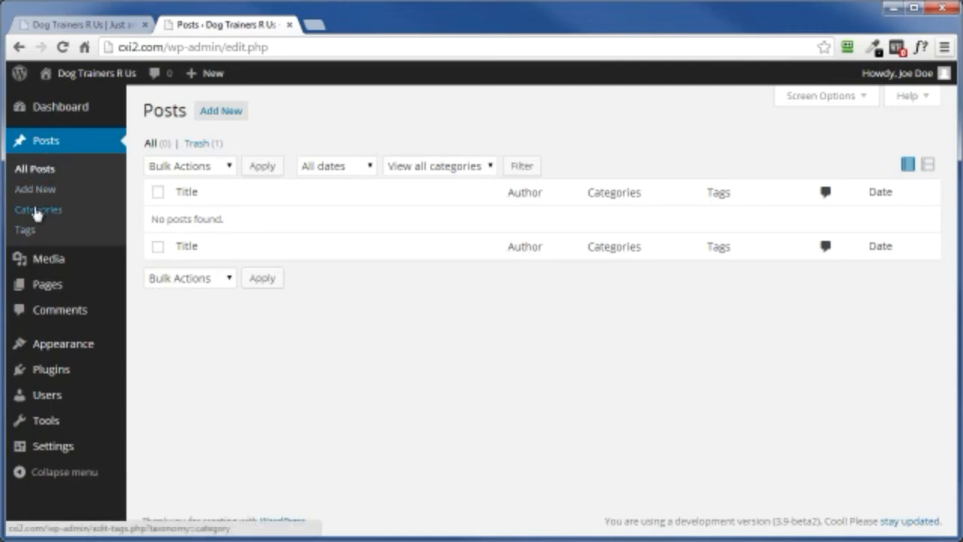
{"action": "mouse_move", "coordinate": [49, 271]}
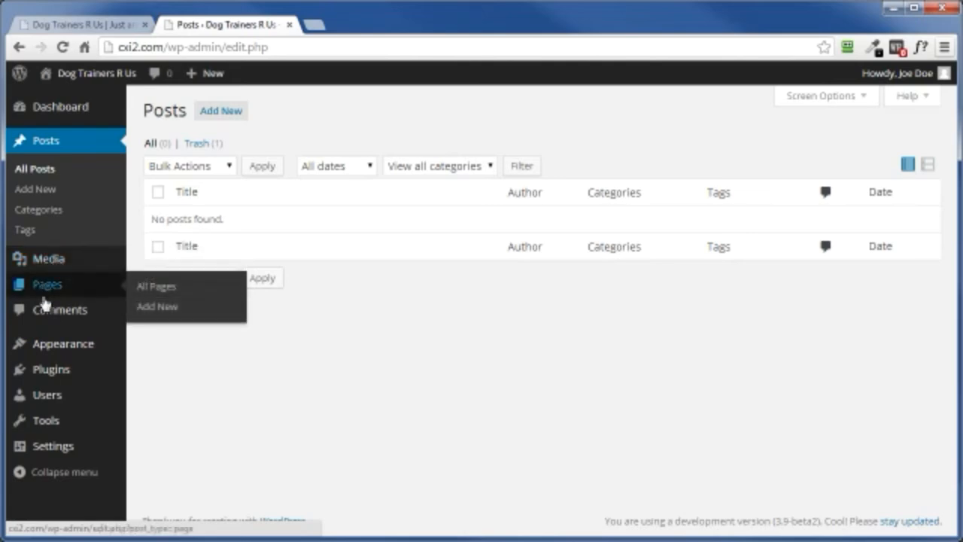
{"action": "mouse_move", "coordinate": [66, 351]}
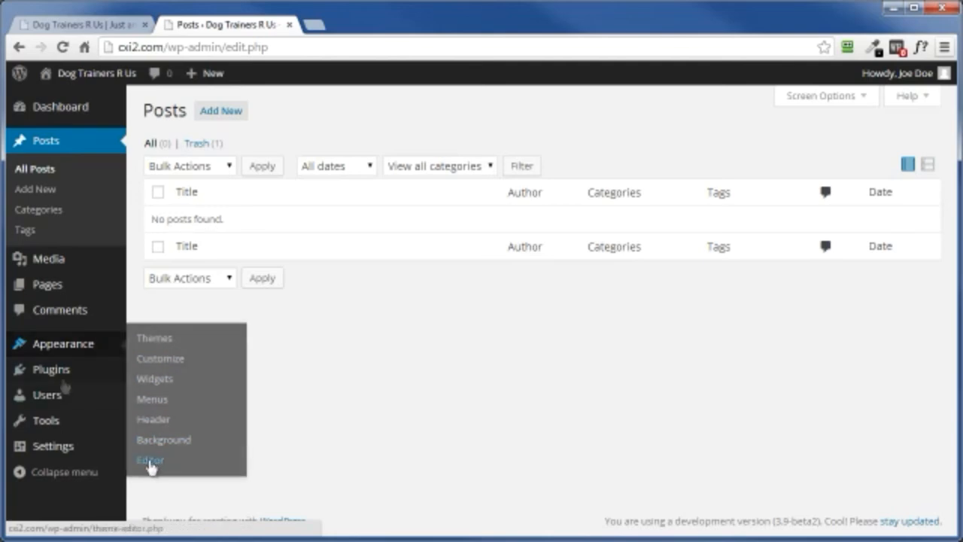
{"action": "mouse_move", "coordinate": [51, 375]}
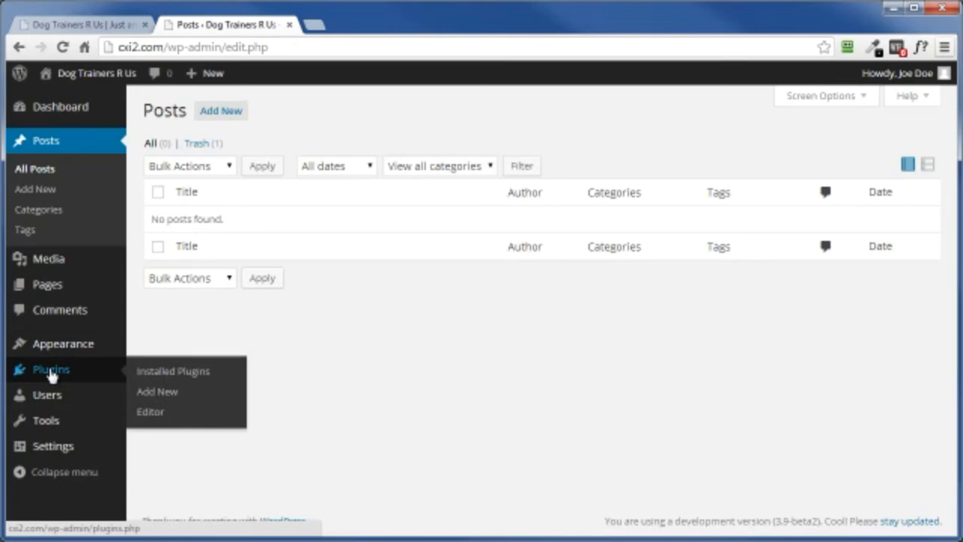
{"action": "mouse_move", "coordinate": [44, 402]}
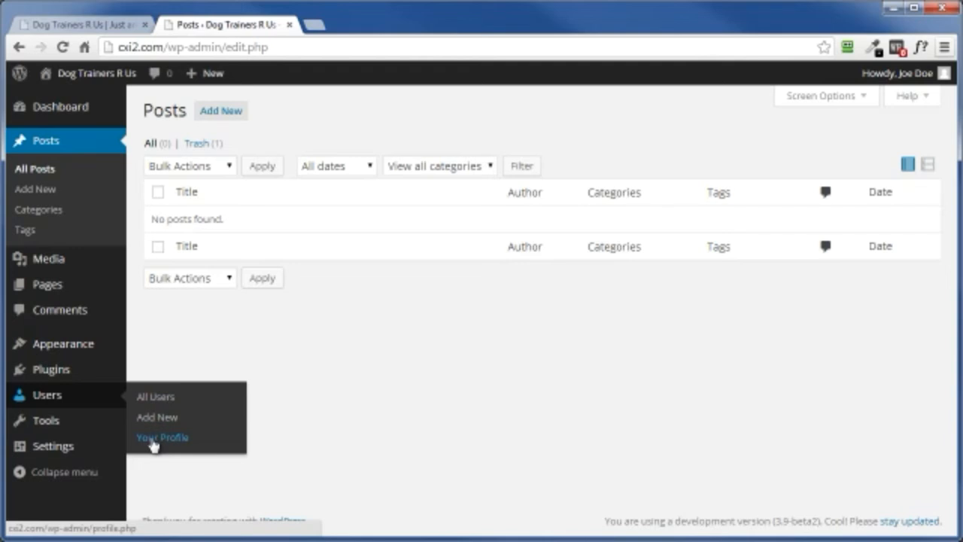
{"action": "mouse_move", "coordinate": [47, 428]}
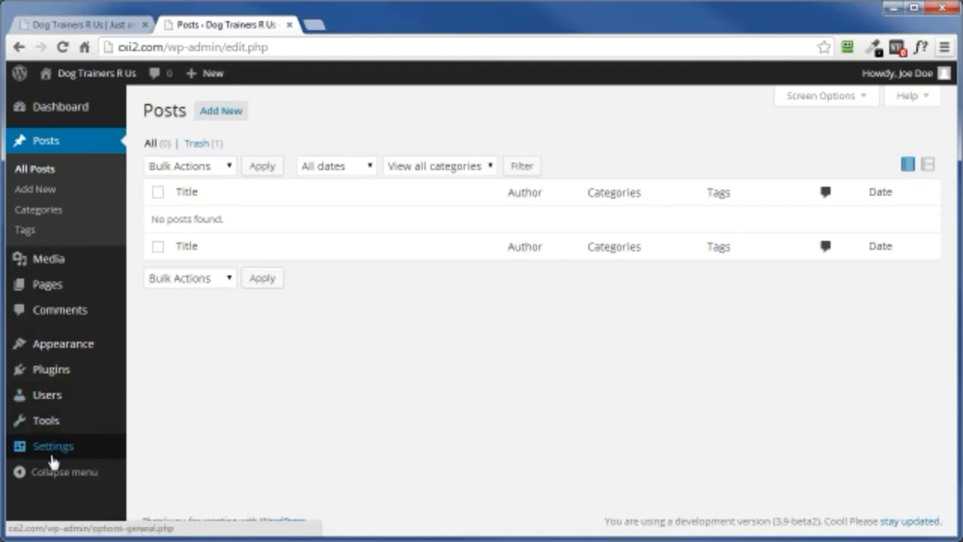
{"action": "mouse_move", "coordinate": [60, 447]}
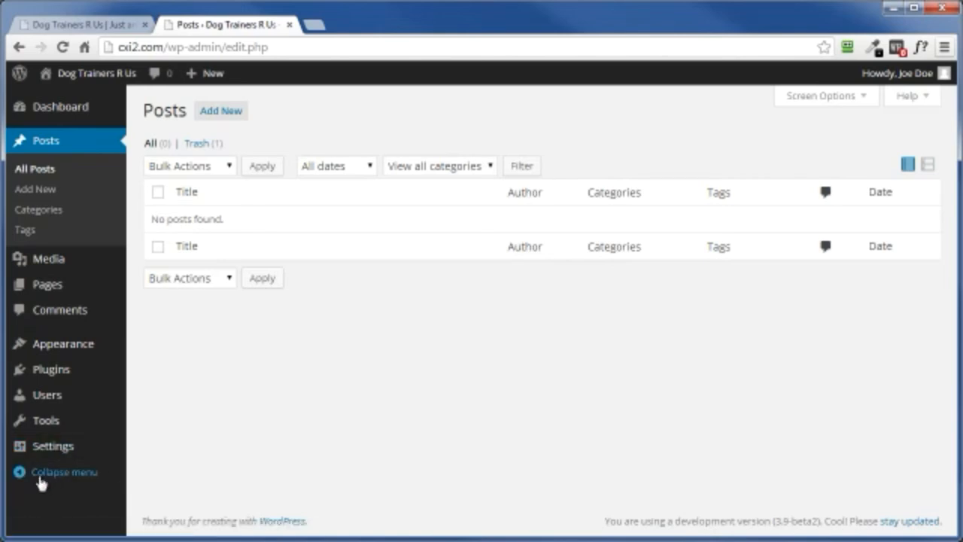
Step: Collapse the admin navigation menu to icons and expand it again
{"action": "left_click", "coordinate": [63, 474]}
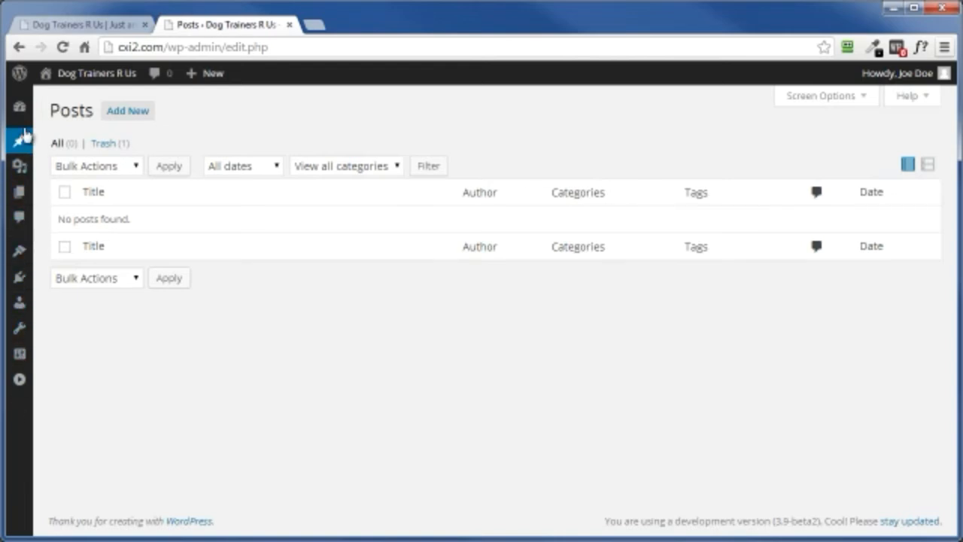
{"action": "mouse_move", "coordinate": [19, 143]}
{"action": "left_click", "coordinate": [20, 381]}
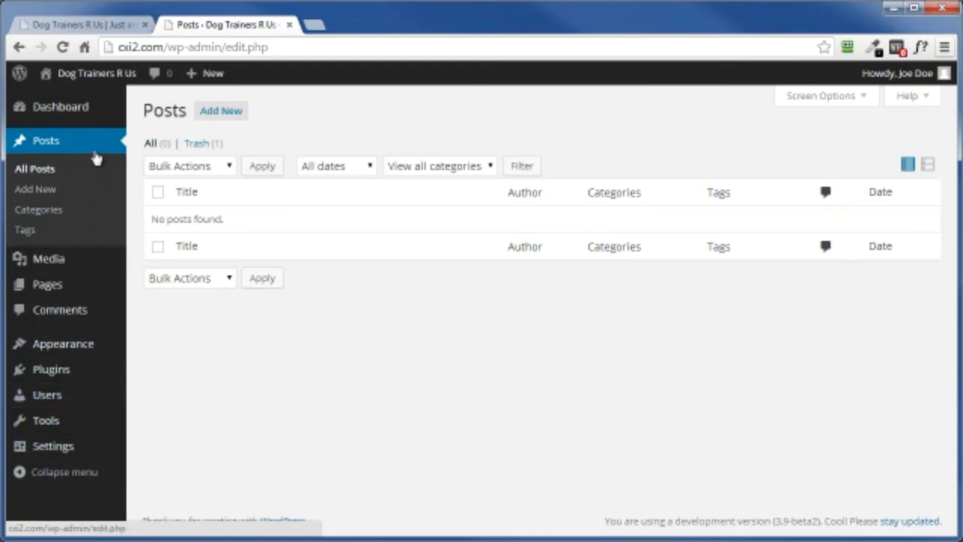
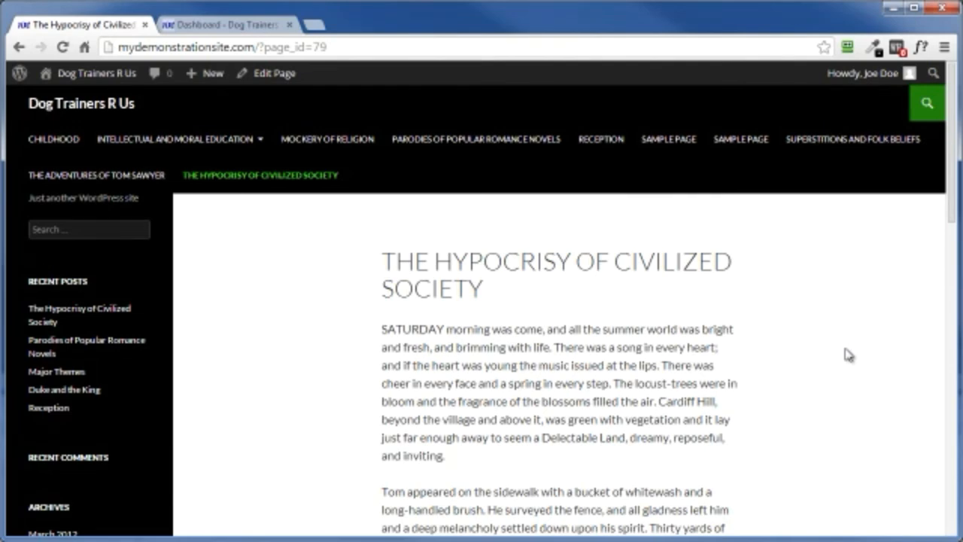
Step: Start a new page from the site's admin dashboard and compare the editor's Text and Visual modes
{"action": "left_click", "coordinate": [213, 28]}
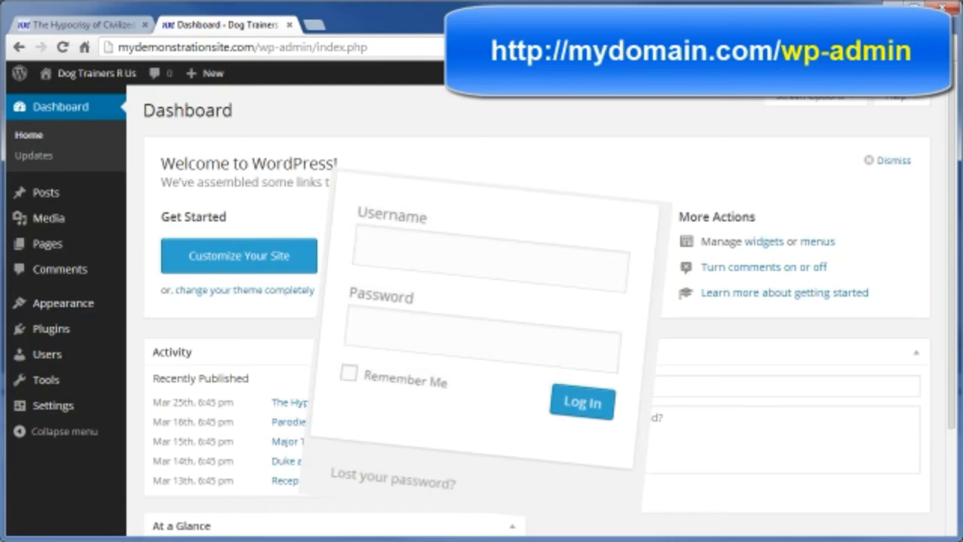
{"action": "mouse_move", "coordinate": [43, 253]}
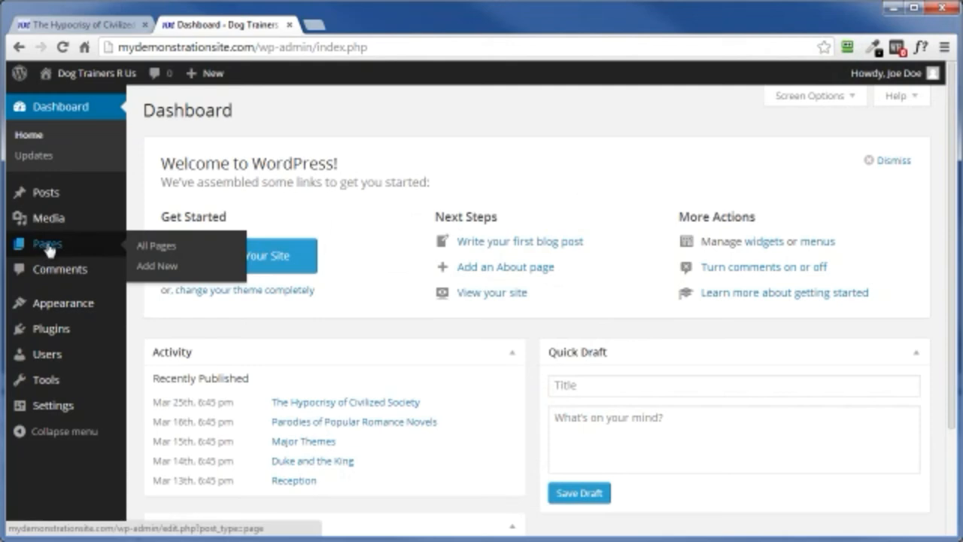
{"action": "left_click", "coordinate": [151, 267]}
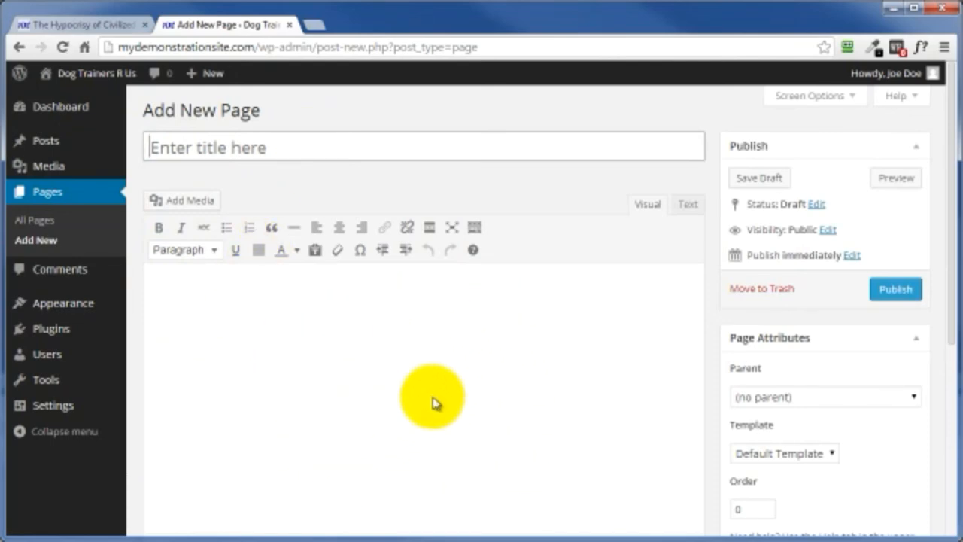
{"action": "left_click", "coordinate": [689, 207]}
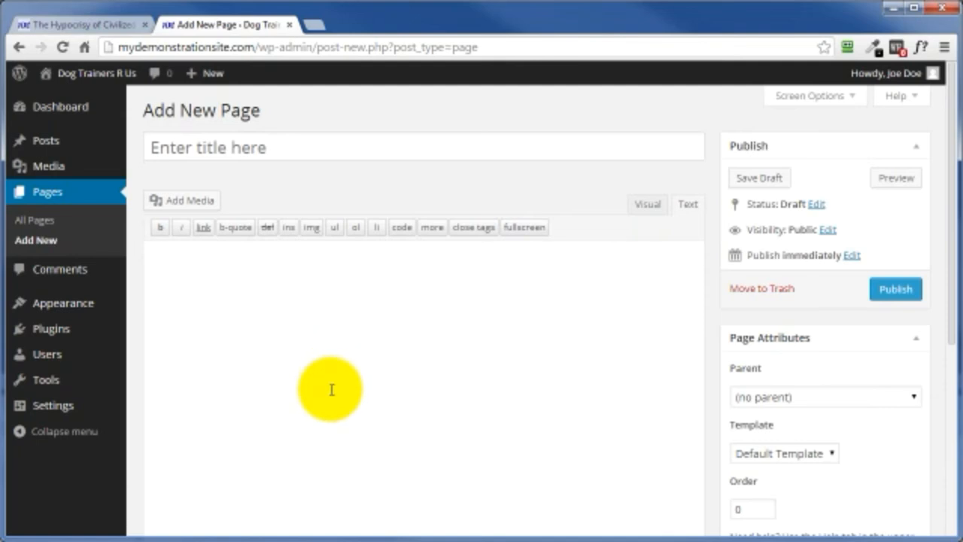
{"action": "left_click", "coordinate": [649, 205]}
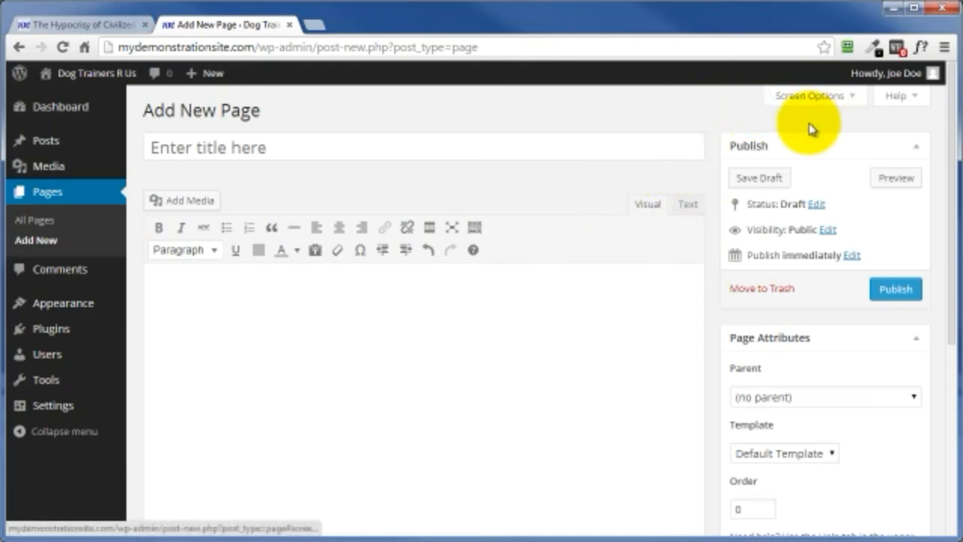
Step: Show the Discussion, Slug and Author boxes in the page editor, toggling Custom Fields off and back on
{"action": "scroll", "coordinate": [710, 133], "scroll_direction": "down", "scroll_amount": 4}
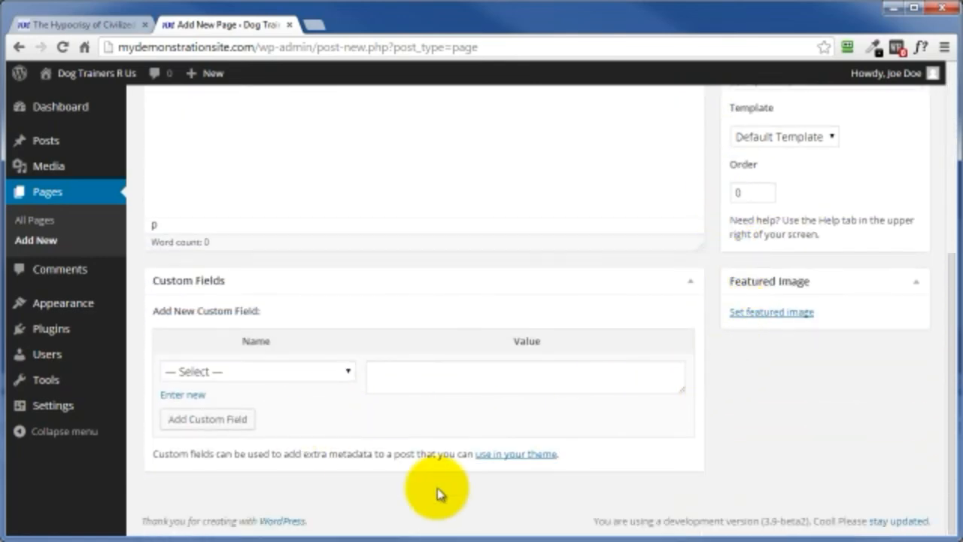
{"action": "scroll", "coordinate": [722, 440], "scroll_direction": "up", "scroll_amount": 4}
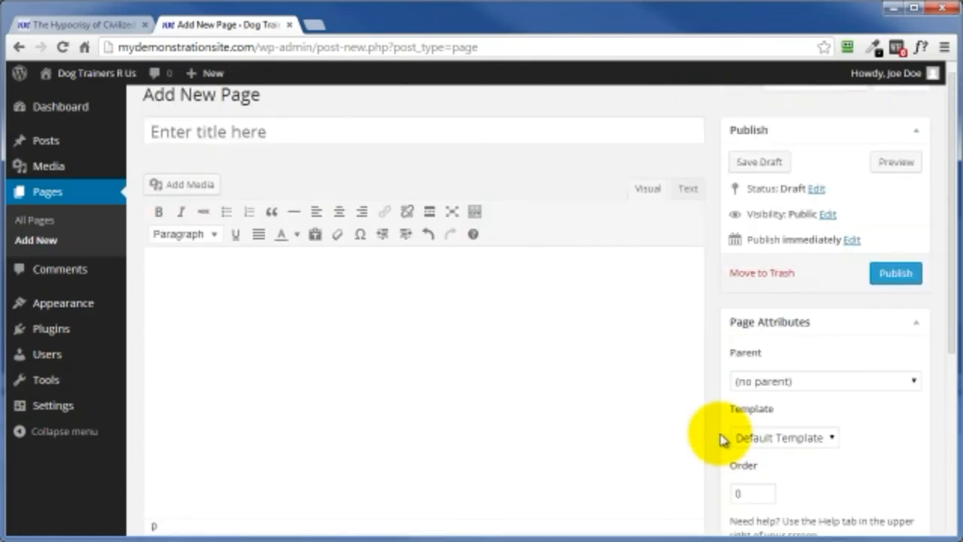
{"action": "left_click", "coordinate": [823, 106]}
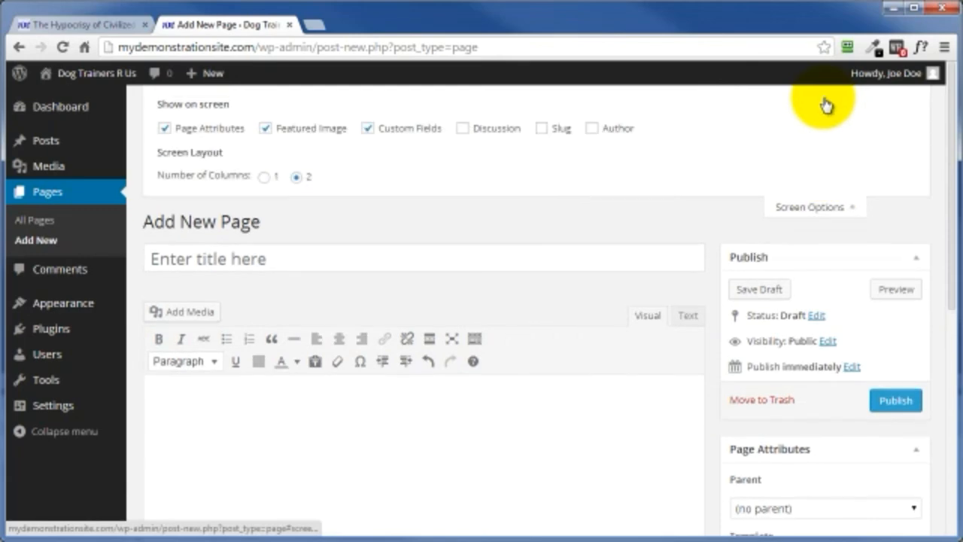
{"action": "left_click", "coordinate": [368, 130]}
{"action": "left_click", "coordinate": [462, 129]}
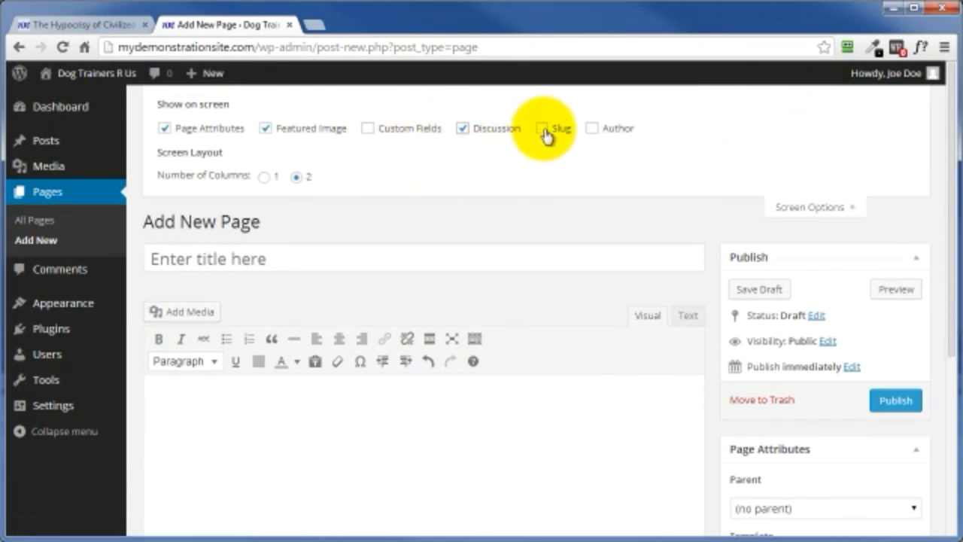
{"action": "left_click", "coordinate": [543, 131]}
{"action": "left_click", "coordinate": [593, 131]}
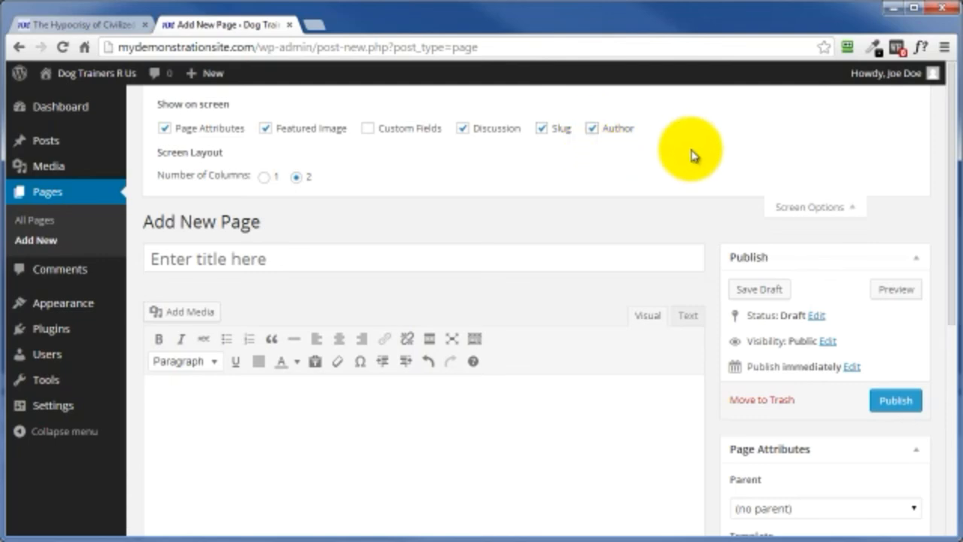
{"action": "left_click", "coordinate": [367, 131]}
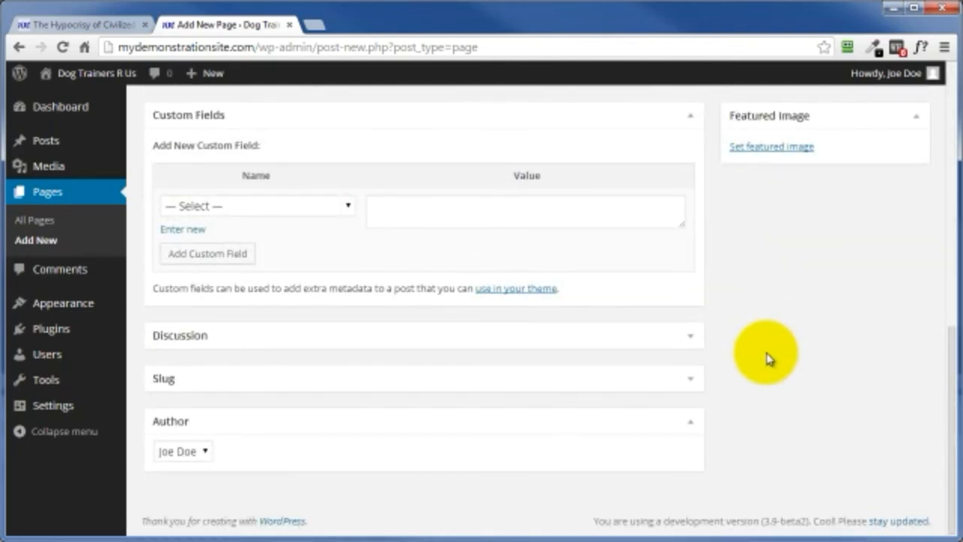
Step: View the Discussion box's options, and hide the Custom Fields, Discussion, Slug and Author boxes
{"action": "scroll", "coordinate": [241, 424], "scroll_direction": "up", "scroll_amount": 1}
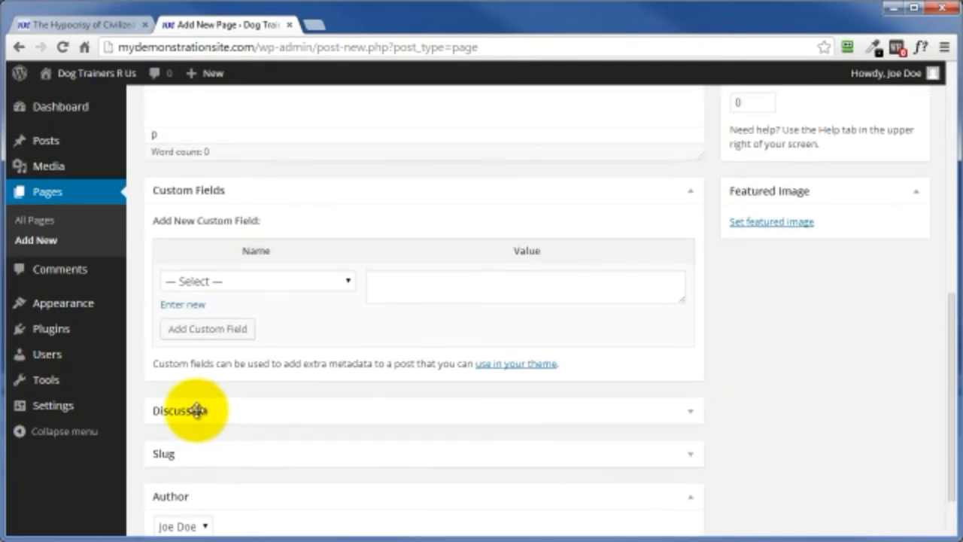
{"action": "left_click", "coordinate": [687, 415]}
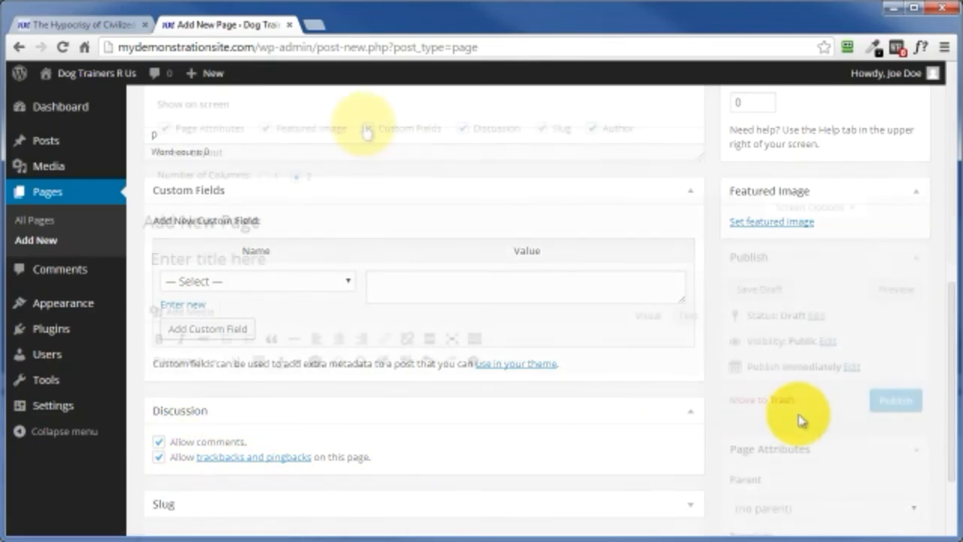
{"action": "left_click", "coordinate": [462, 128]}
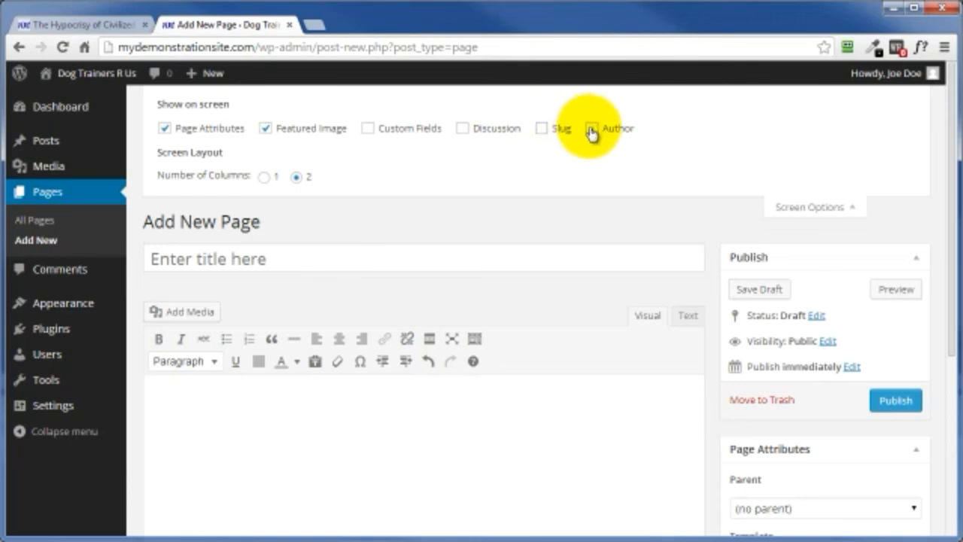
{"action": "left_click", "coordinate": [791, 212]}
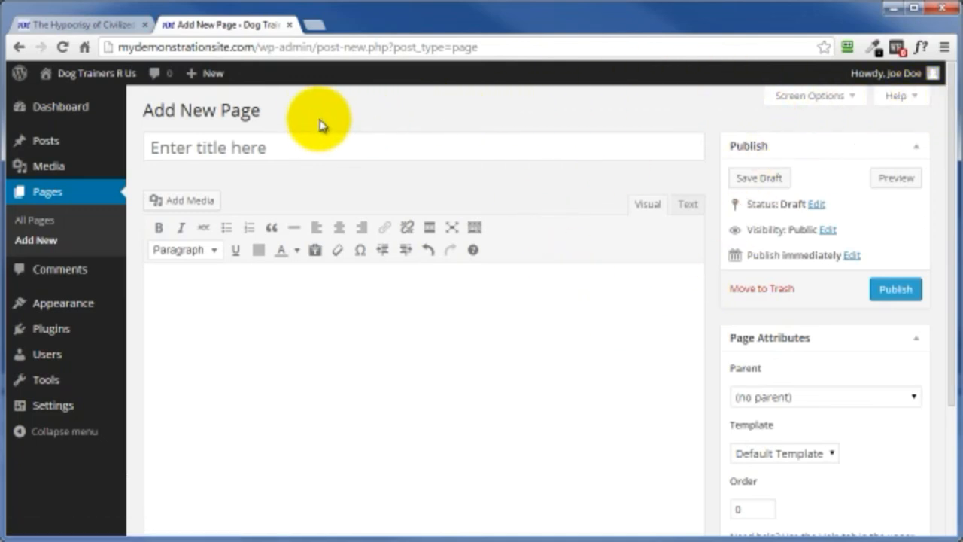
Step: Title the new page "My Working Title For A Page" and place the cursor in its body
{"action": "left_click", "coordinate": [227, 147]}
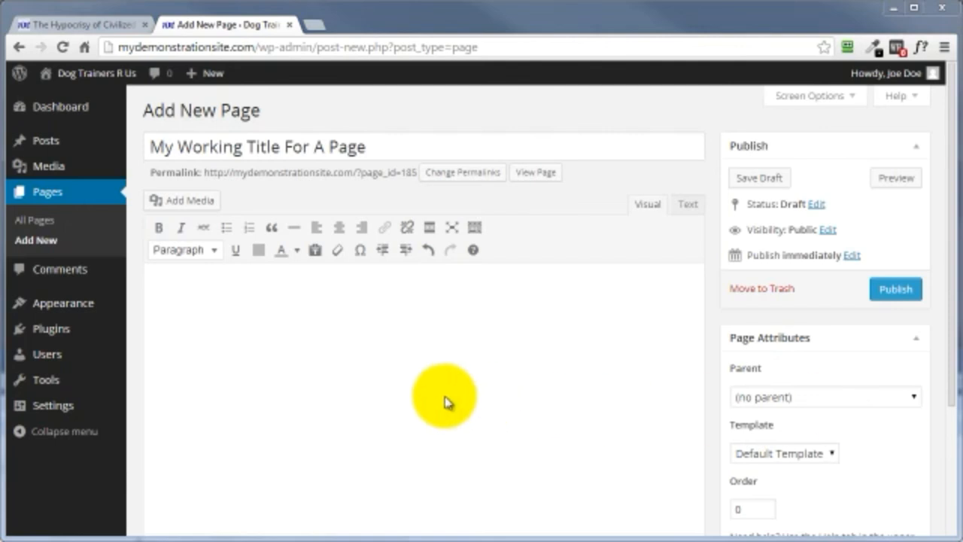
{"action": "left_click", "coordinate": [391, 341]}
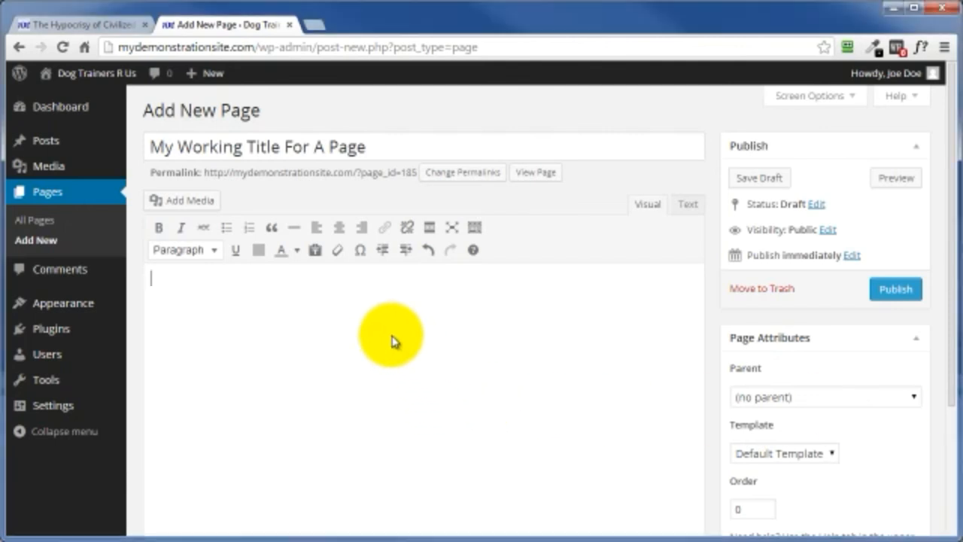
Step: Paste the copied Audacity text with its formatting into the page body and check its HTML source
{"action": "key", "text": "ctrl+v"}
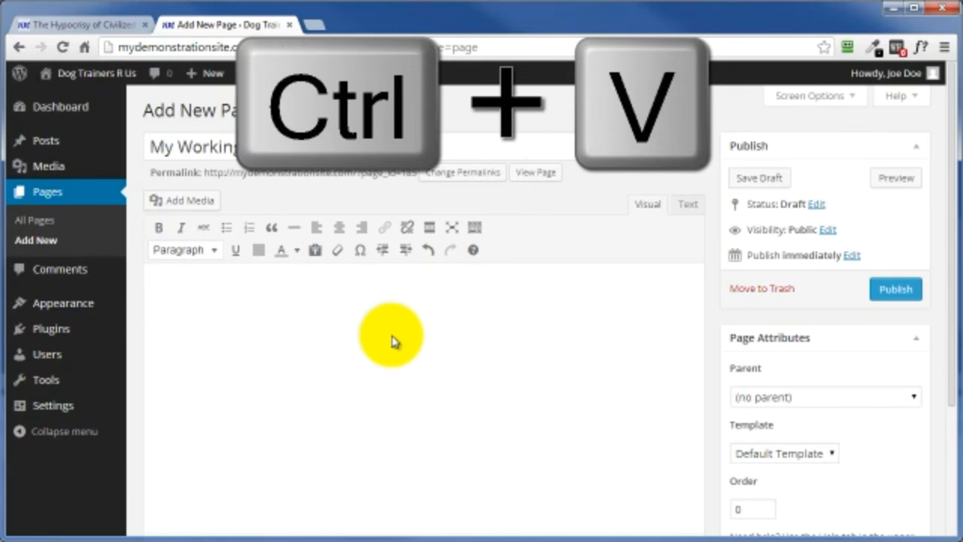
{"action": "type", "text": "Audacity let's you edit audio like changing the speed, pitch and tempo, take out vocals, reduce noise etc. You also have the ability to record live audio and apply effects to your recordings. You might want to eliminate the sound of your background noise or any distracting sounds while recording. Audacity is the tool that can help you with that problem.  Getting Started with Audacity  Go to www.audacity.sourceforge.net/download/.  You'll see that Audacity offers software for Windows, Mac and Linux. Choose the Operating system that you're using. (We use Windows in this set up.)"}
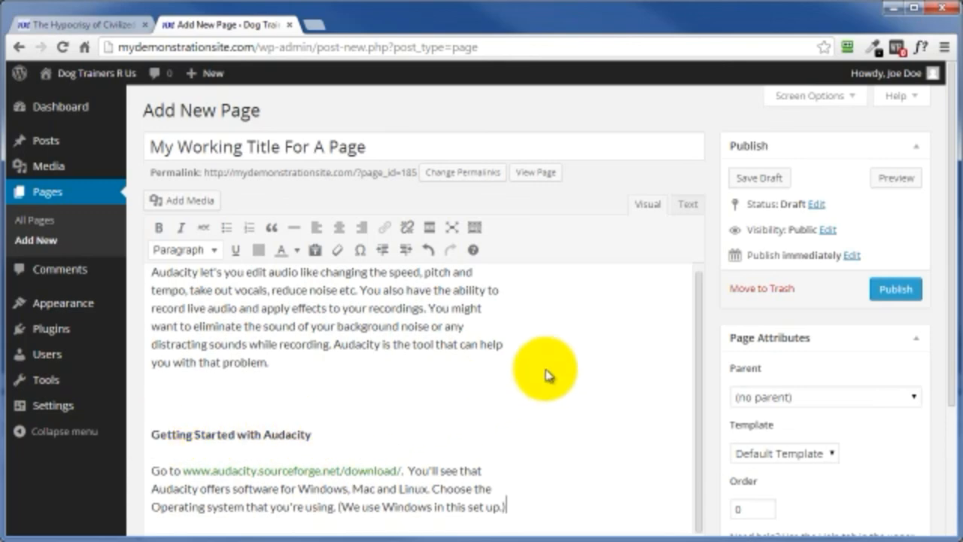
{"action": "left_click", "coordinate": [686, 212]}
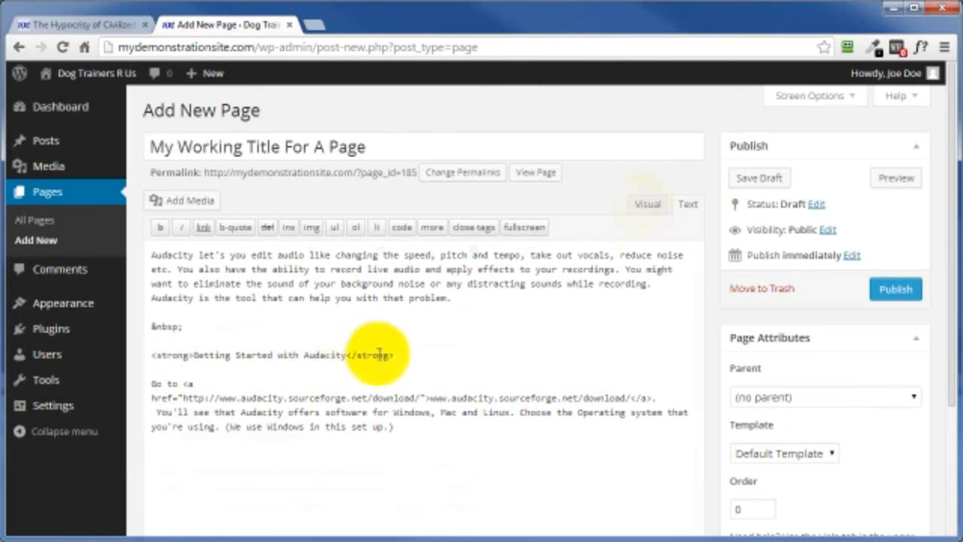
{"action": "left_click", "coordinate": [645, 204]}
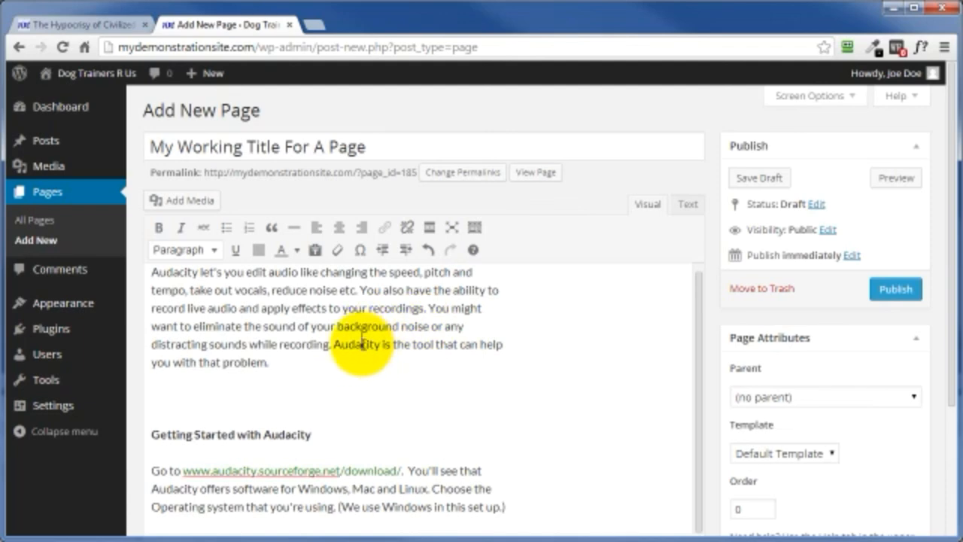
Step: Clear the page body and insert the Audacity text as plain text, checking its HTML source
{"action": "key", "text": "ctrl+a"}
{"action": "key", "text": "ctrl+c"}
{"action": "key", "text": "Delete"}
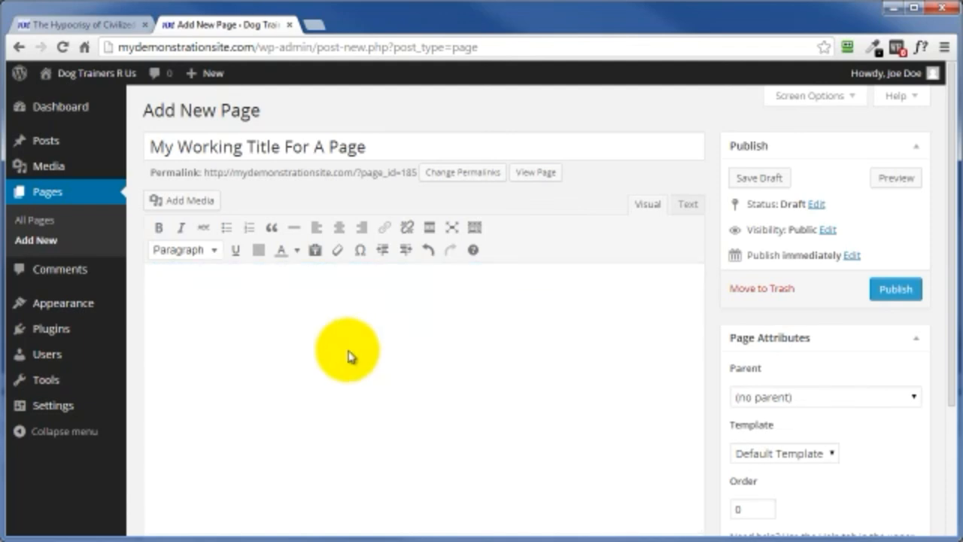
{"action": "left_click", "coordinate": [315, 252]}
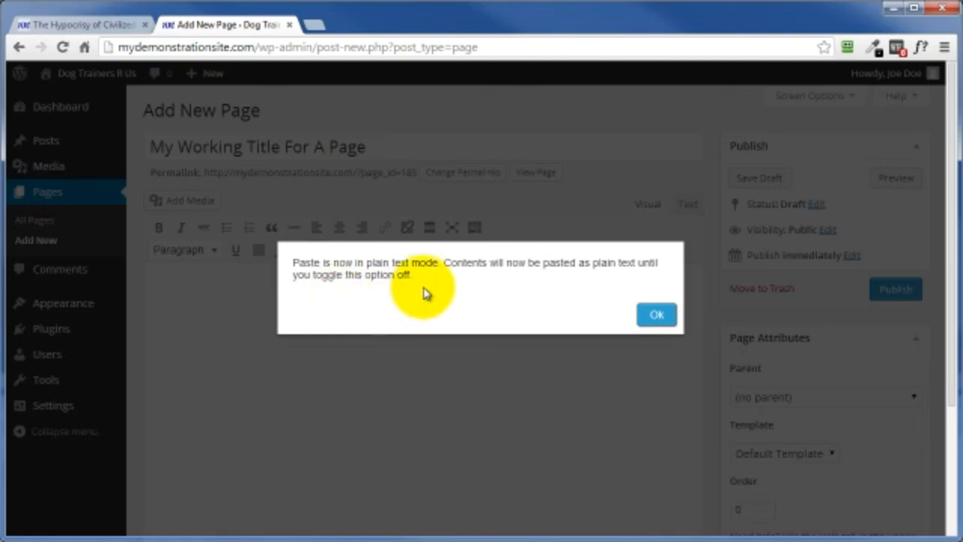
{"action": "left_click", "coordinate": [656, 316]}
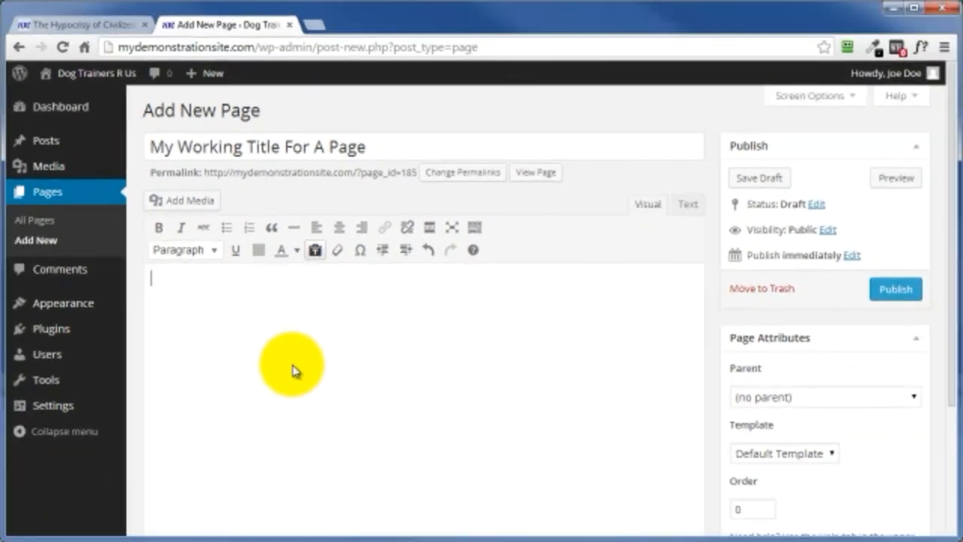
{"action": "key", "text": "ctrl+v"}
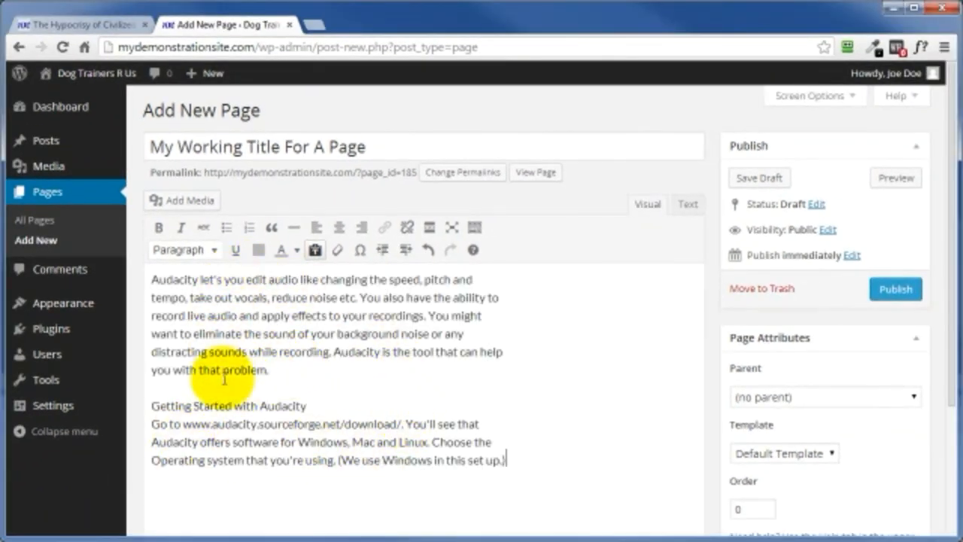
{"action": "left_click", "coordinate": [686, 209]}
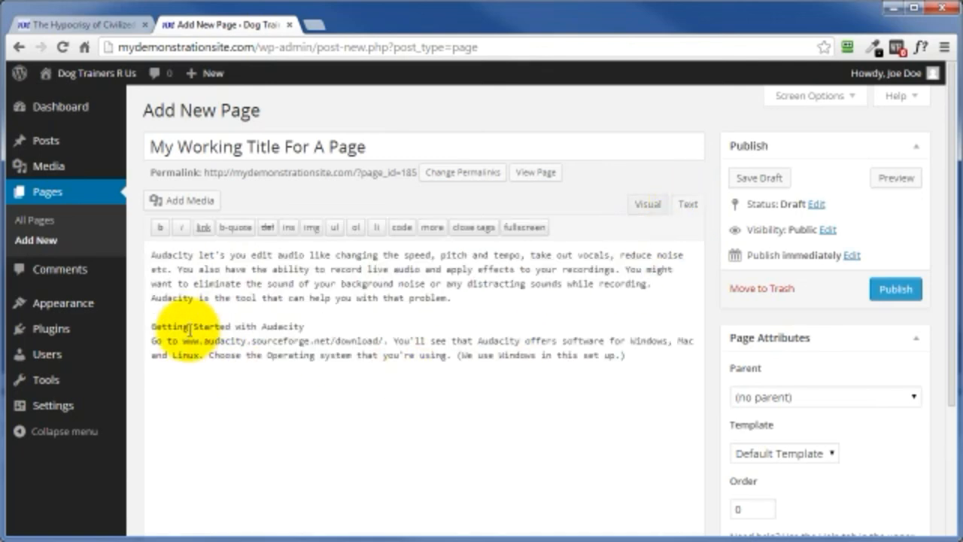
{"action": "left_click", "coordinate": [647, 206]}
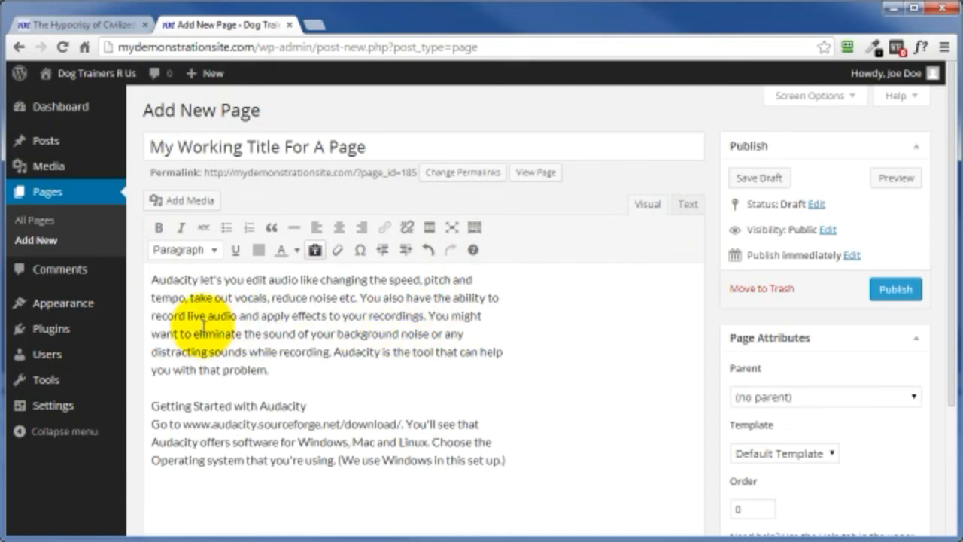
Step: Select the words "live audio and" in the first paragraph to examine the text formatting tools
{"action": "left_click_drag", "start_coordinate": [187, 315], "coordinate": [262, 315]}
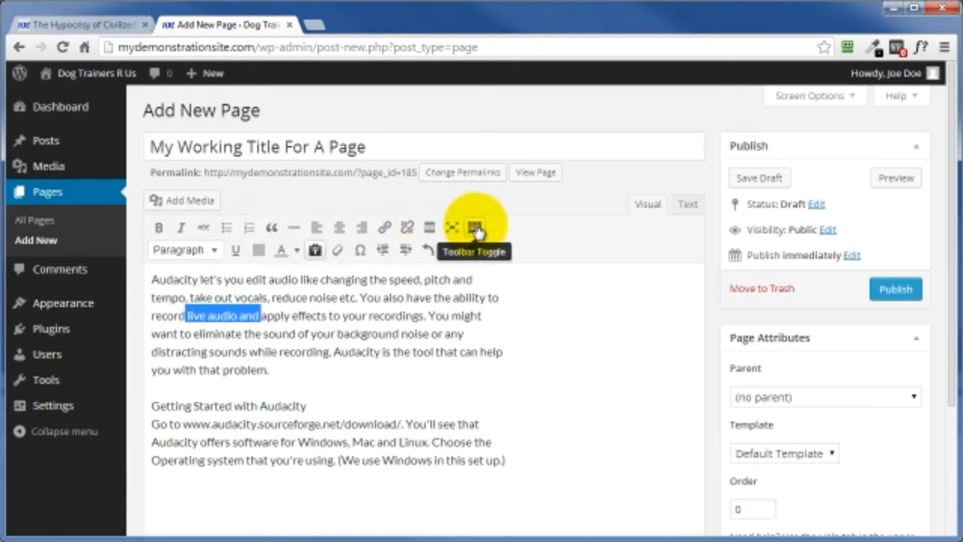
{"action": "left_click", "coordinate": [224, 319]}
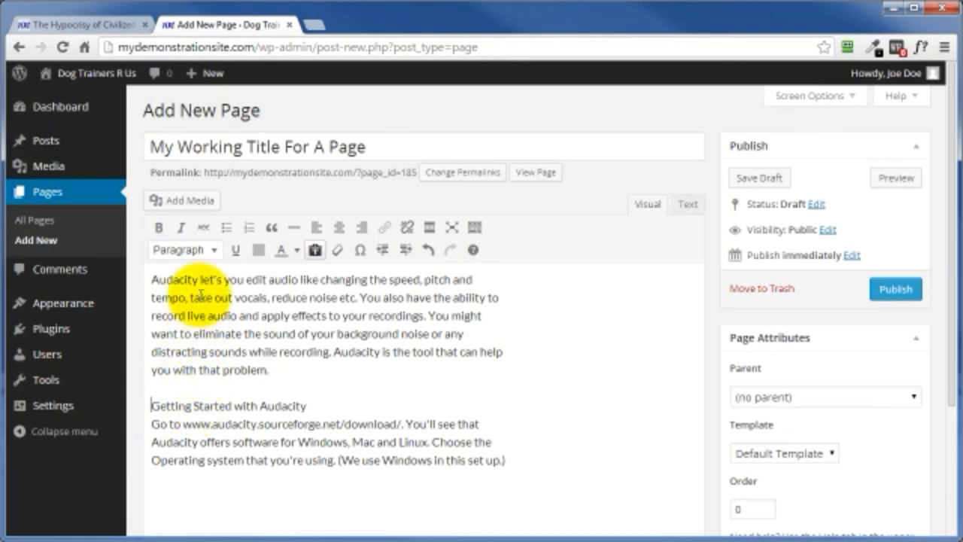
Step: Upload the Working-hamster image to the media library and insert it below the first paragraph, centered at full size
{"action": "left_click", "coordinate": [171, 202]}
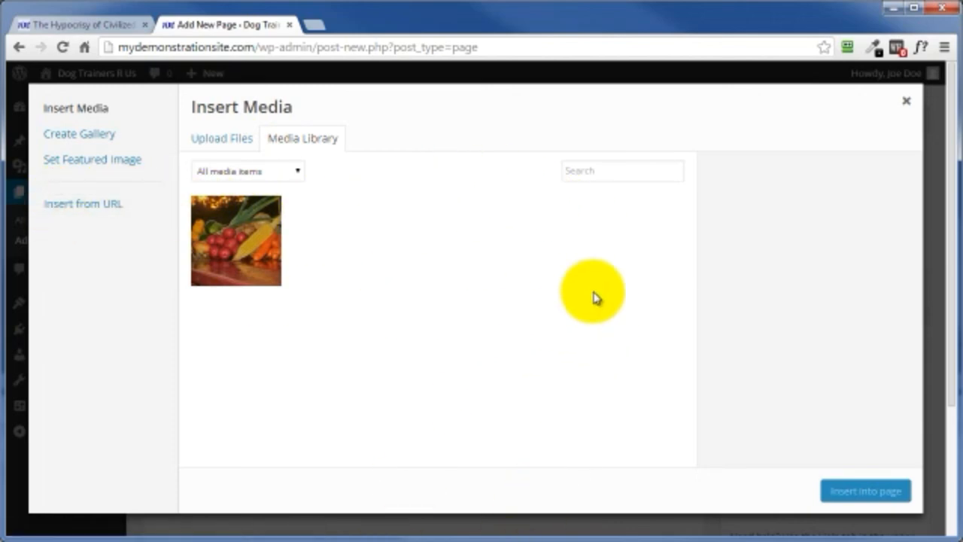
{"action": "left_click", "coordinate": [385, 541]}
{"action": "left_click_drag", "start_coordinate": [194, 478], "coordinate": [334, 263]}
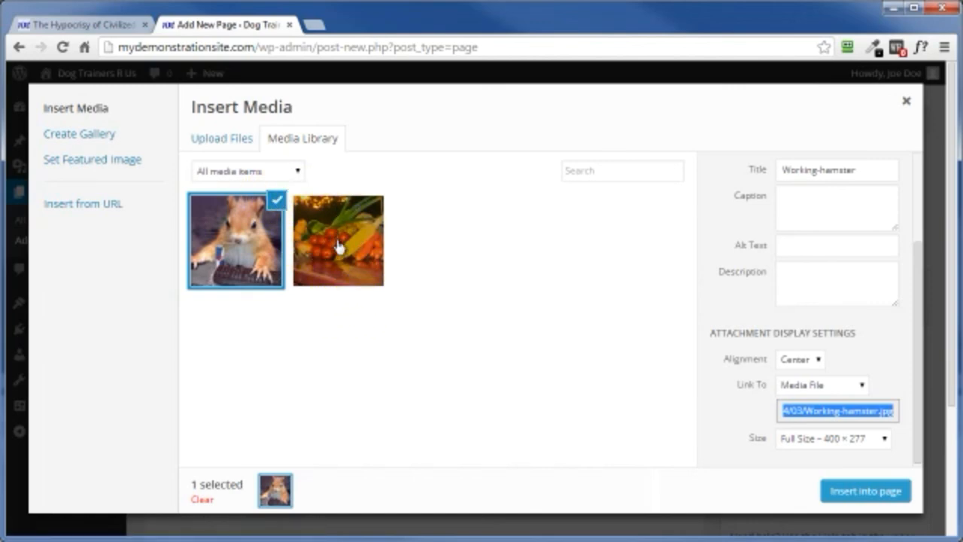
{"action": "left_click", "coordinate": [853, 493]}
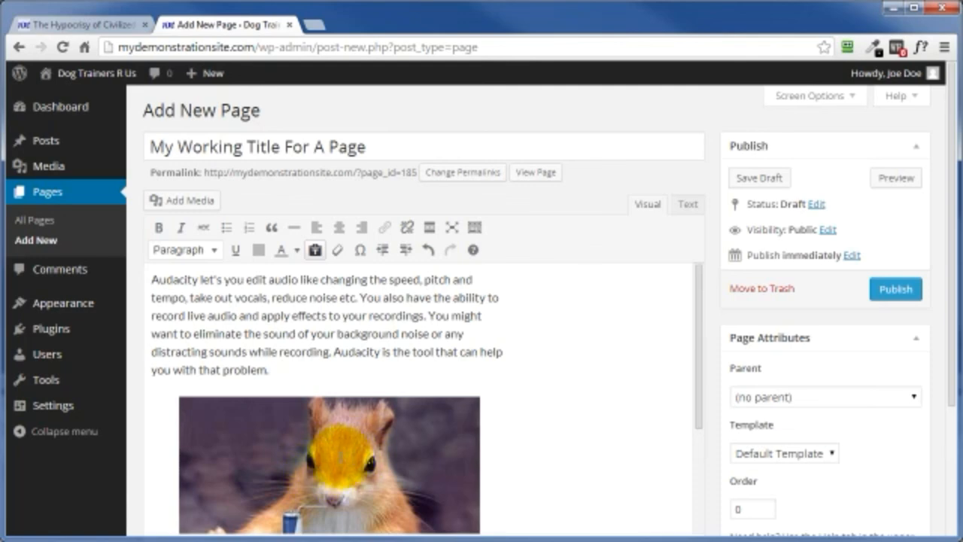
{"action": "left_click", "coordinate": [328, 451]}
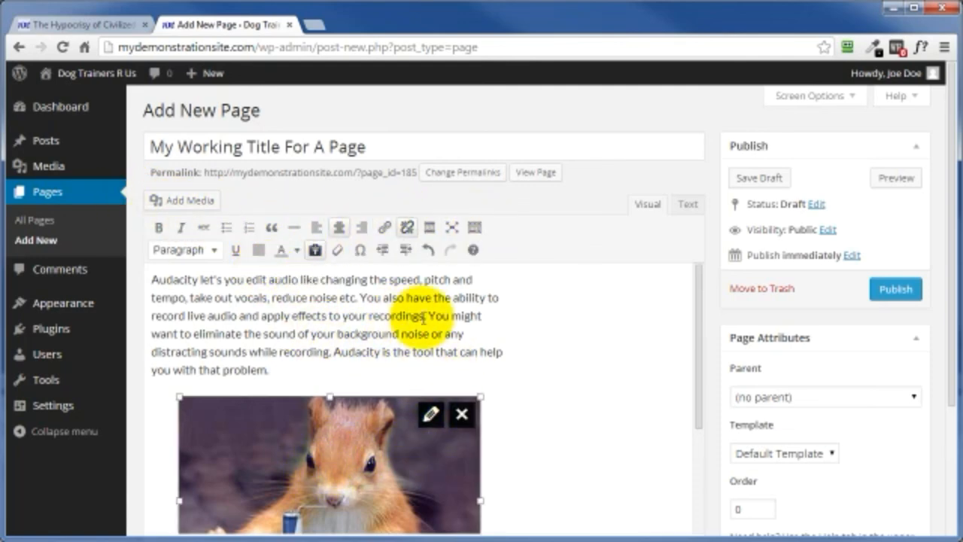
{"action": "left_click", "coordinate": [574, 349]}
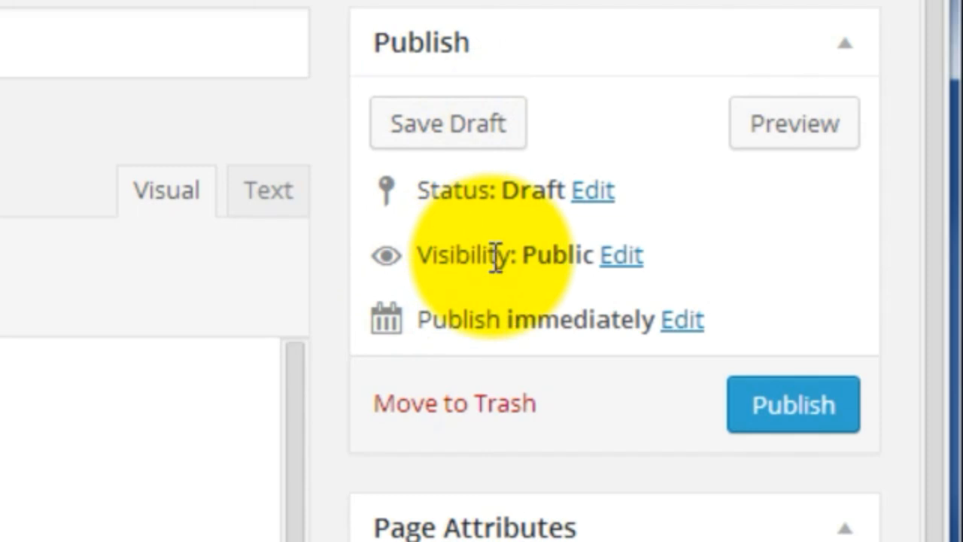
Step: Examine the page's visibility options and publish date scheduling options, cancelling both without changing them
{"action": "left_click", "coordinate": [621, 256]}
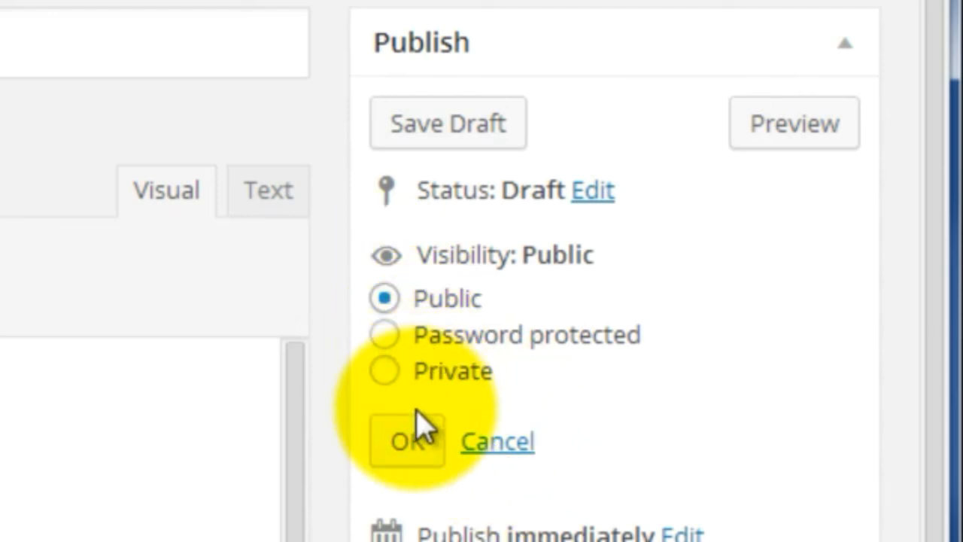
{"action": "left_click", "coordinate": [490, 444]}
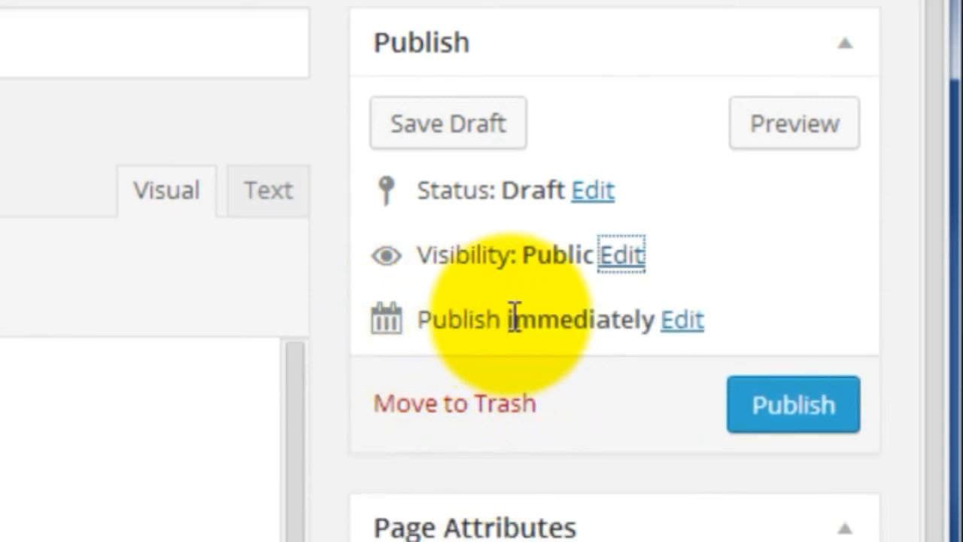
{"action": "left_click", "coordinate": [681, 325]}
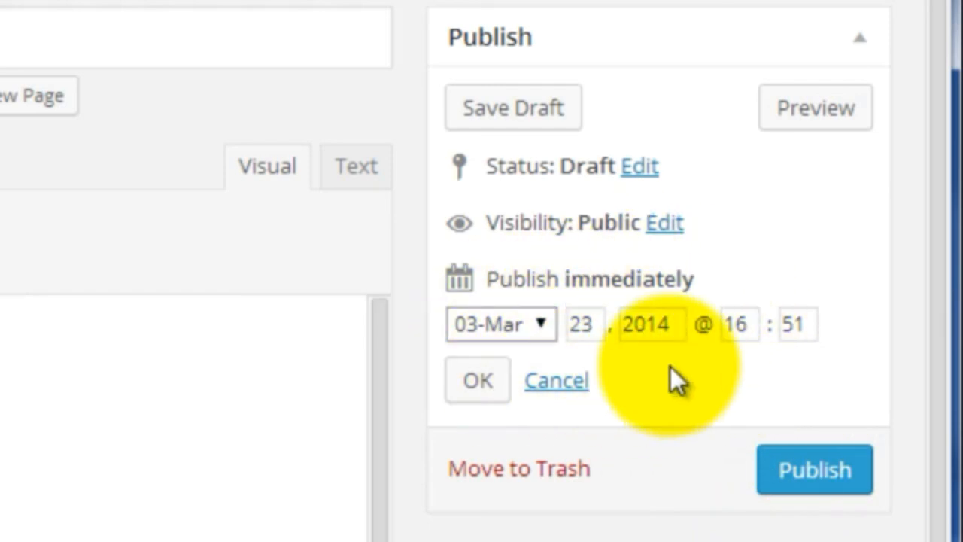
{"action": "left_click", "coordinate": [555, 383]}
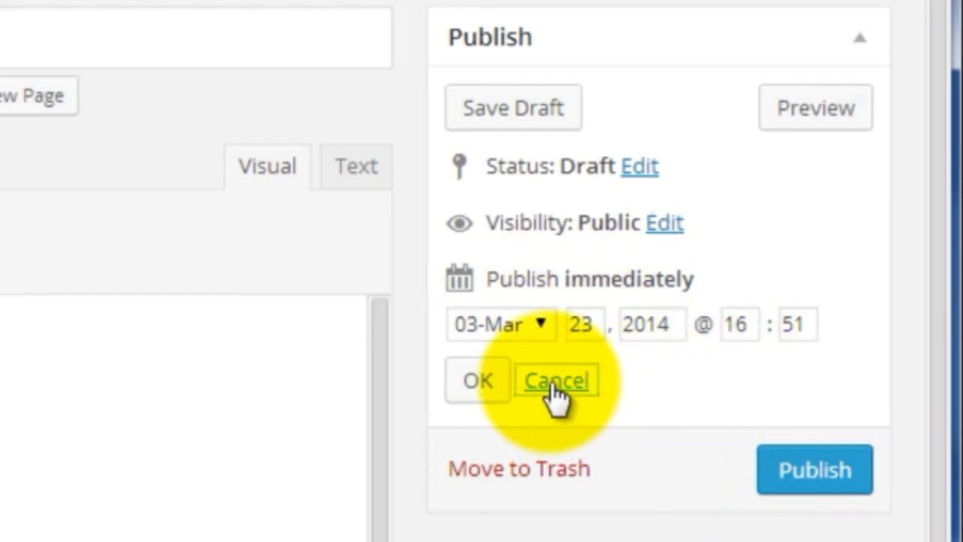
Step: Examine the available parent pages and templates in the page attributes, keeping no parent and the Default Template
{"action": "scroll", "coordinate": [607, 408], "scroll_direction": "down", "scroll_amount": 5}
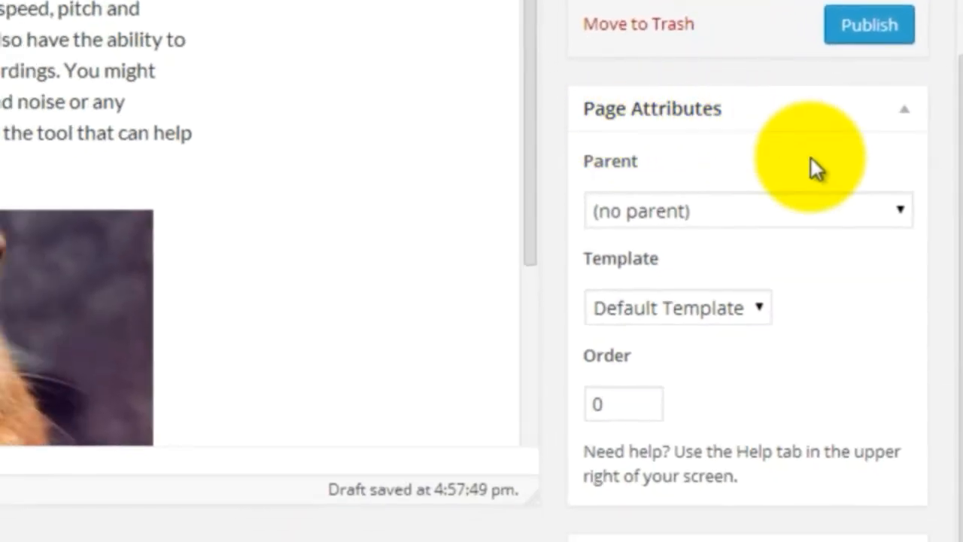
{"action": "left_click", "coordinate": [737, 214]}
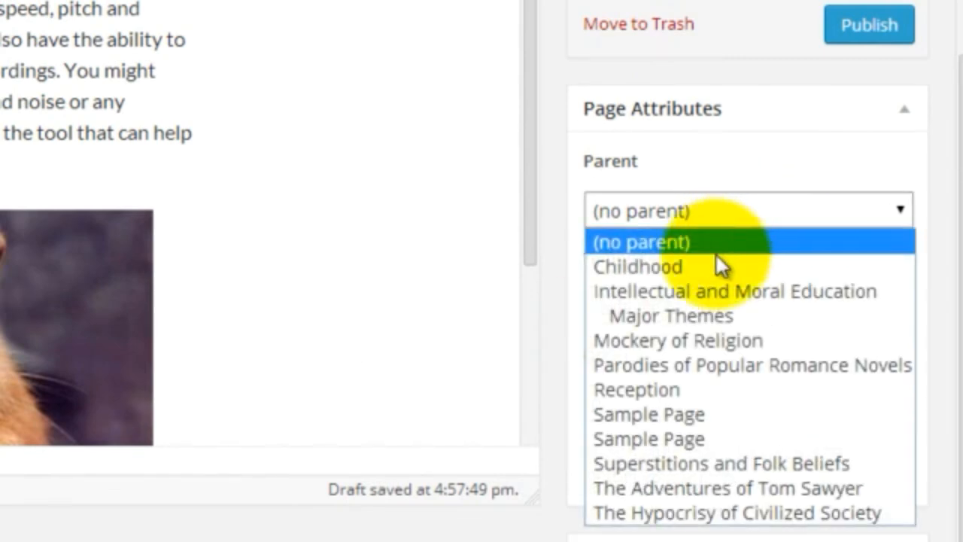
{"action": "left_click", "coordinate": [747, 175]}
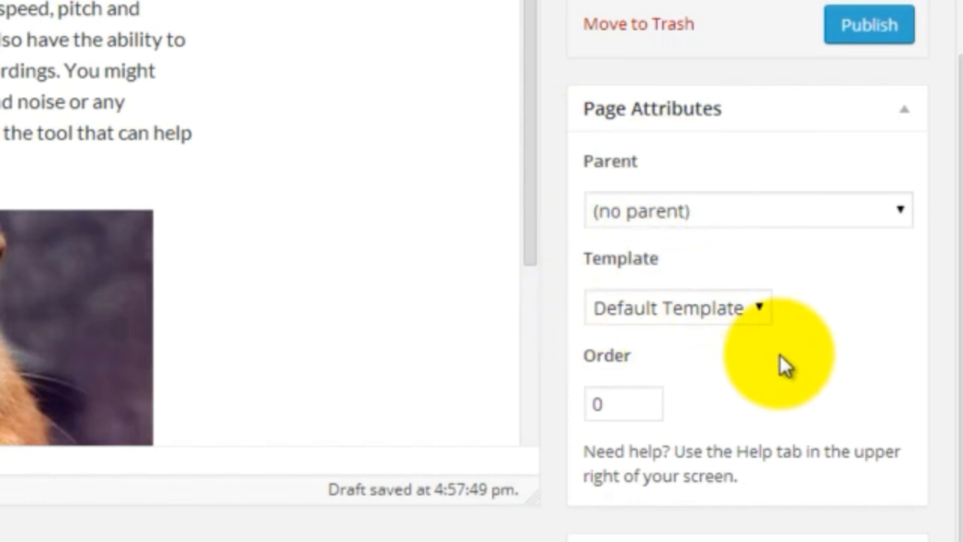
{"action": "left_click", "coordinate": [700, 320]}
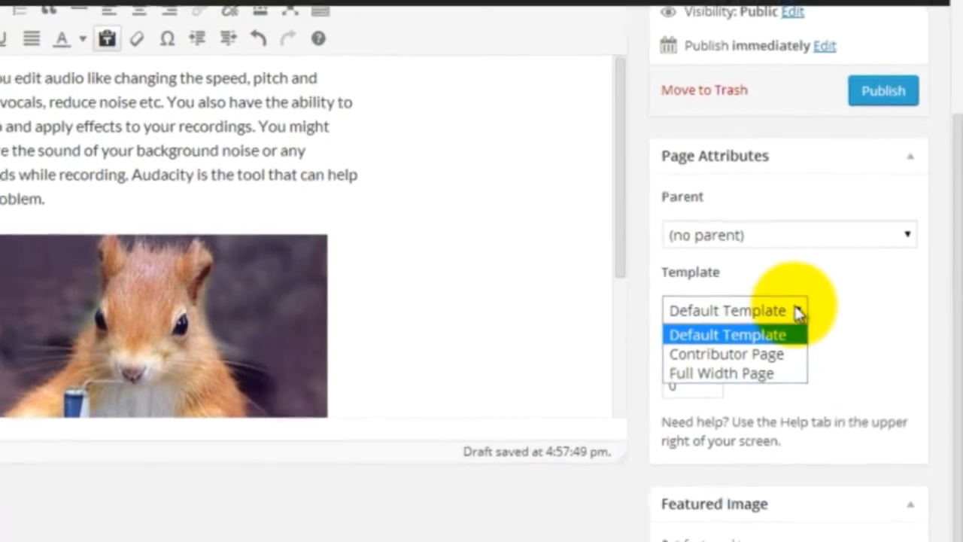
{"action": "left_click", "coordinate": [836, 324]}
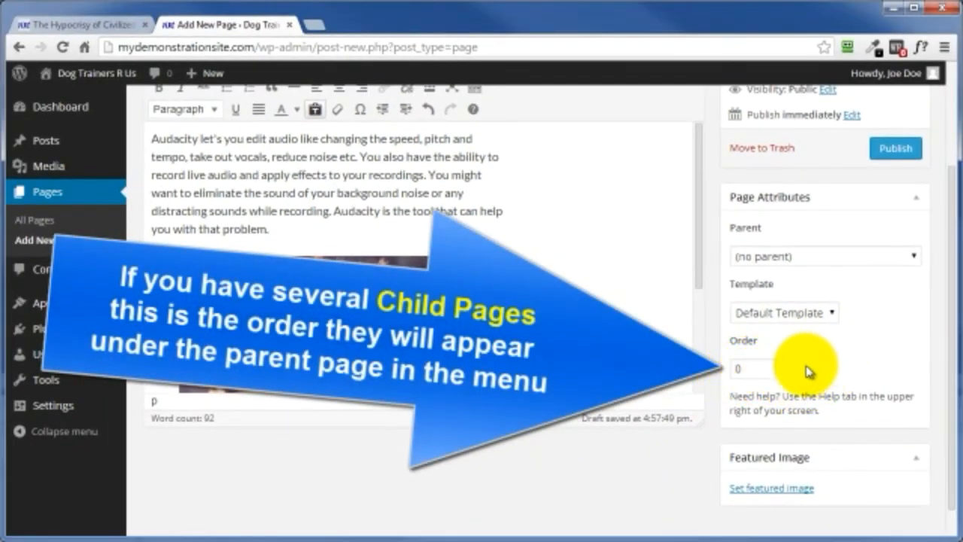
Step: Publish the page "My Working Title For A Page" and view its text and image on the live site
{"action": "scroll", "coordinate": [808, 372], "scroll_direction": "up", "scroll_amount": 2}
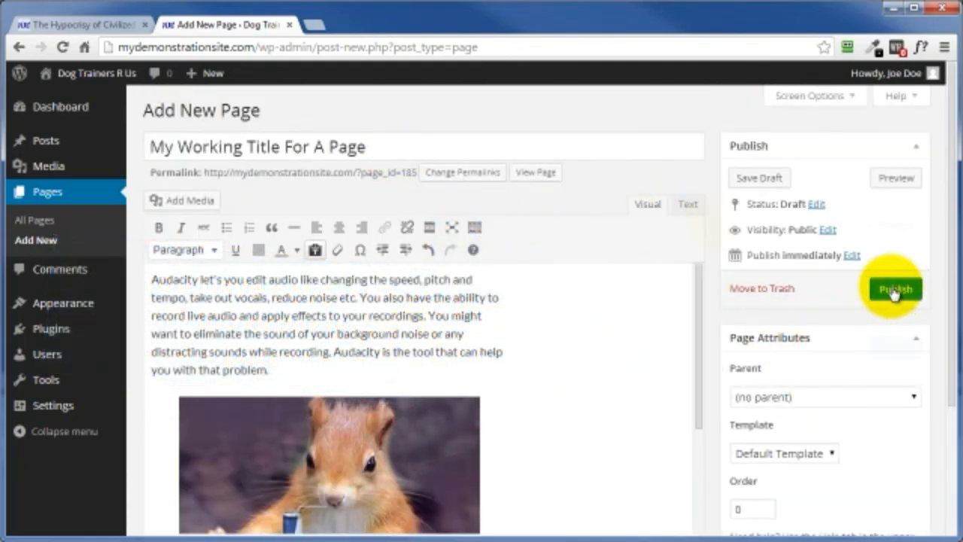
{"action": "left_click", "coordinate": [894, 293]}
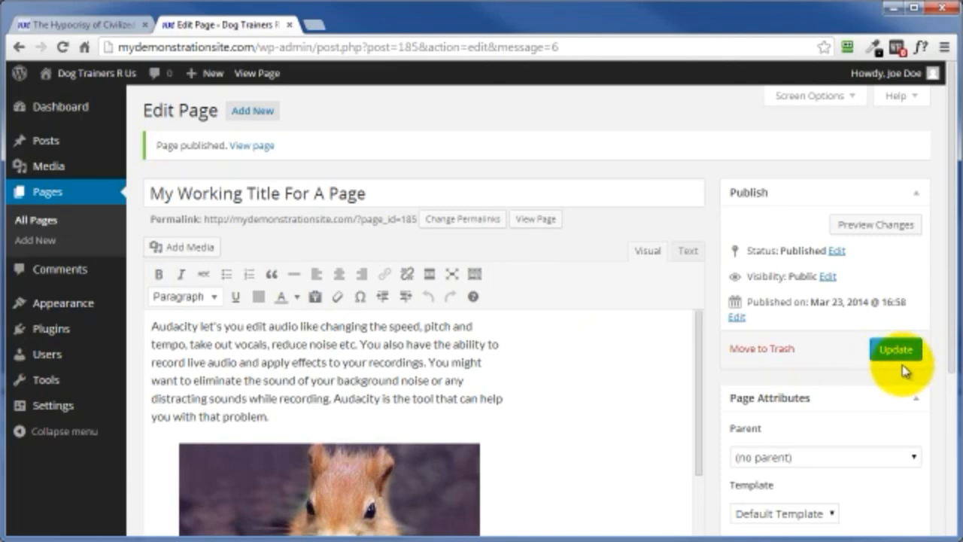
{"action": "left_click", "coordinate": [247, 150]}
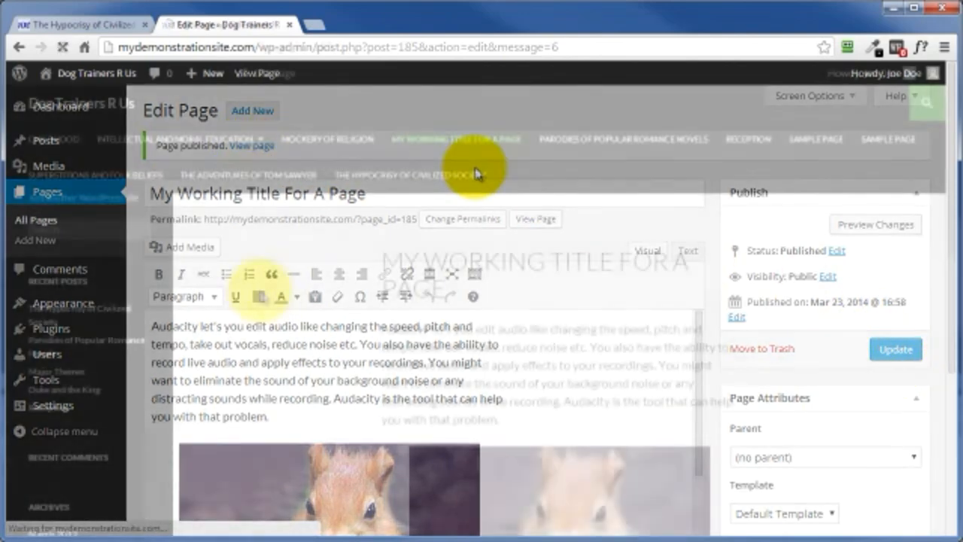
{"action": "scroll", "coordinate": [263, 318], "scroll_direction": "down", "scroll_amount": 5}
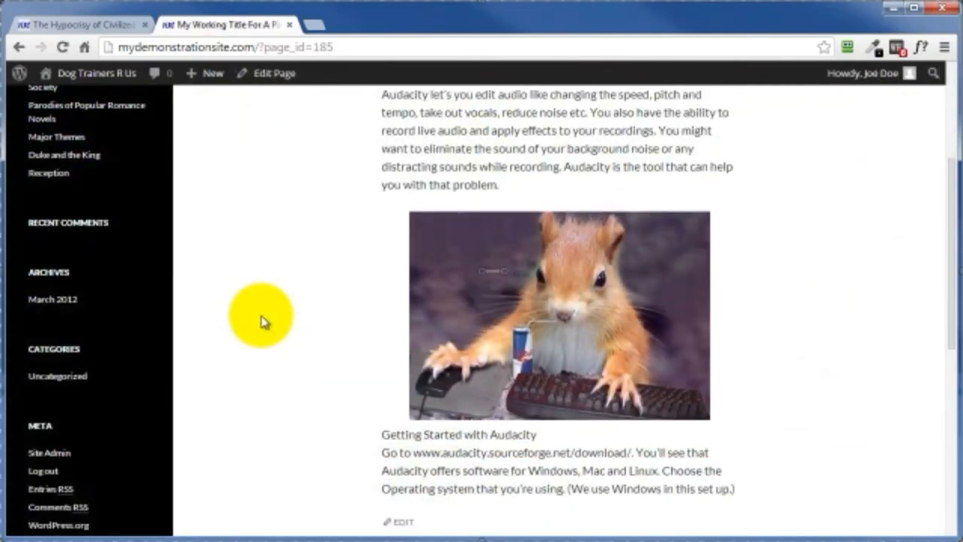